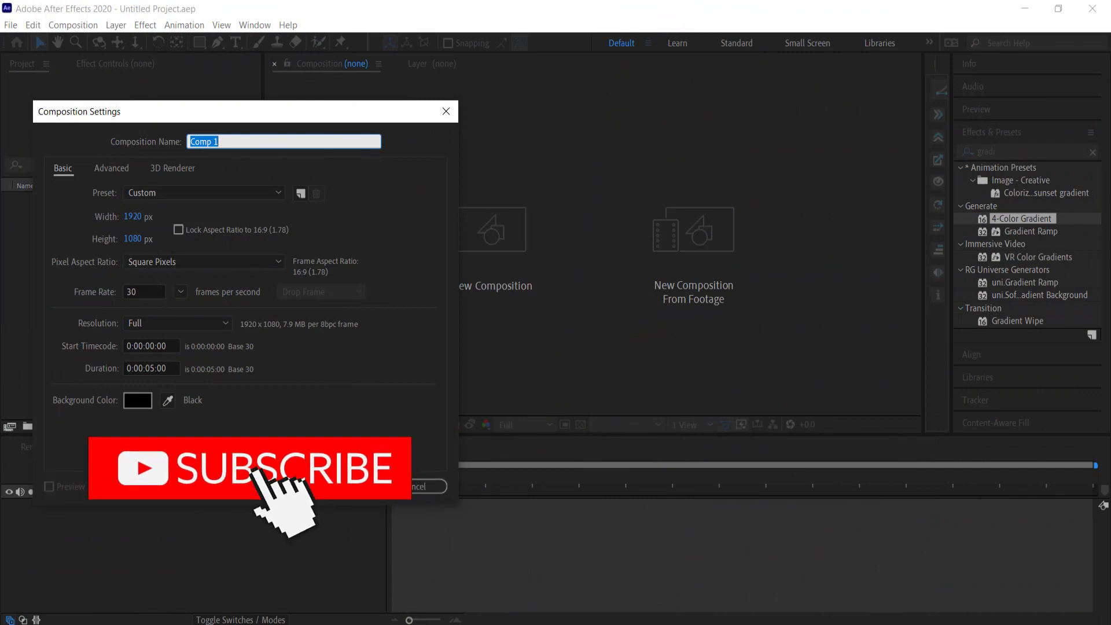
Create a 1920 x 1080 composition at 30 frames per second with a duration of five seconds
key(Return)
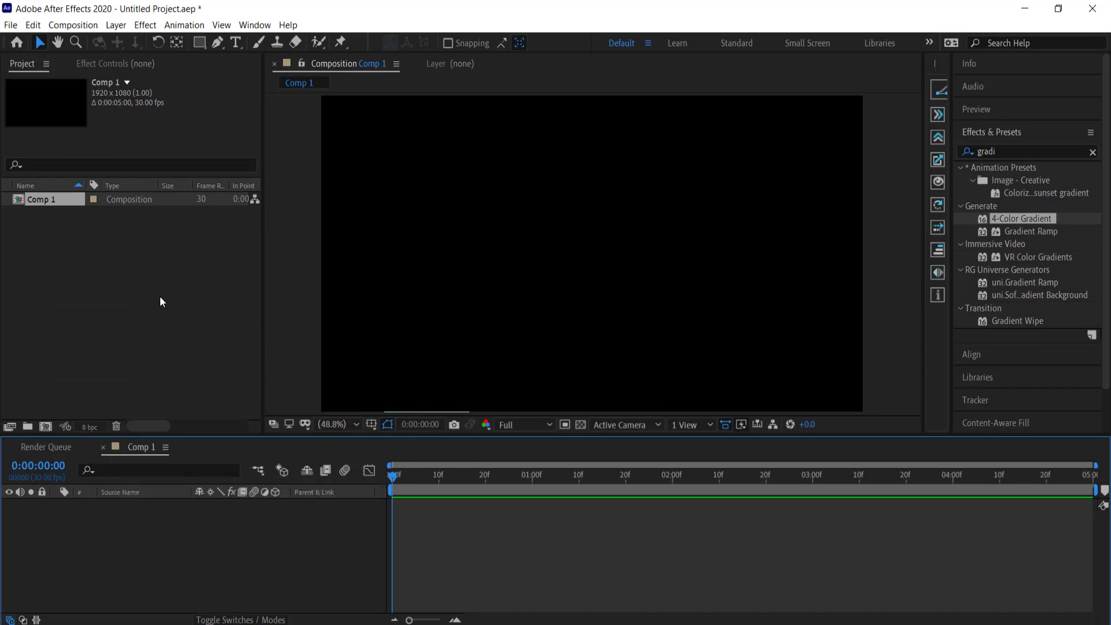
Add a full-frame solid layer named BG and apply the 4-Color Gradient effect to it
right_click(146, 524)
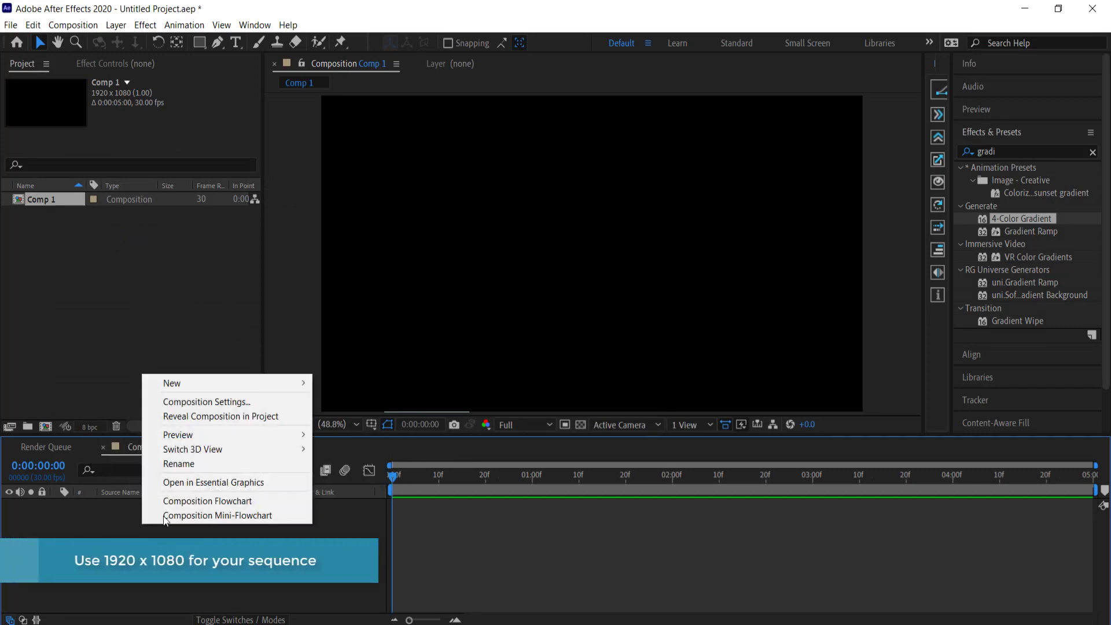
mouse_move(206, 383)
click(379, 416)
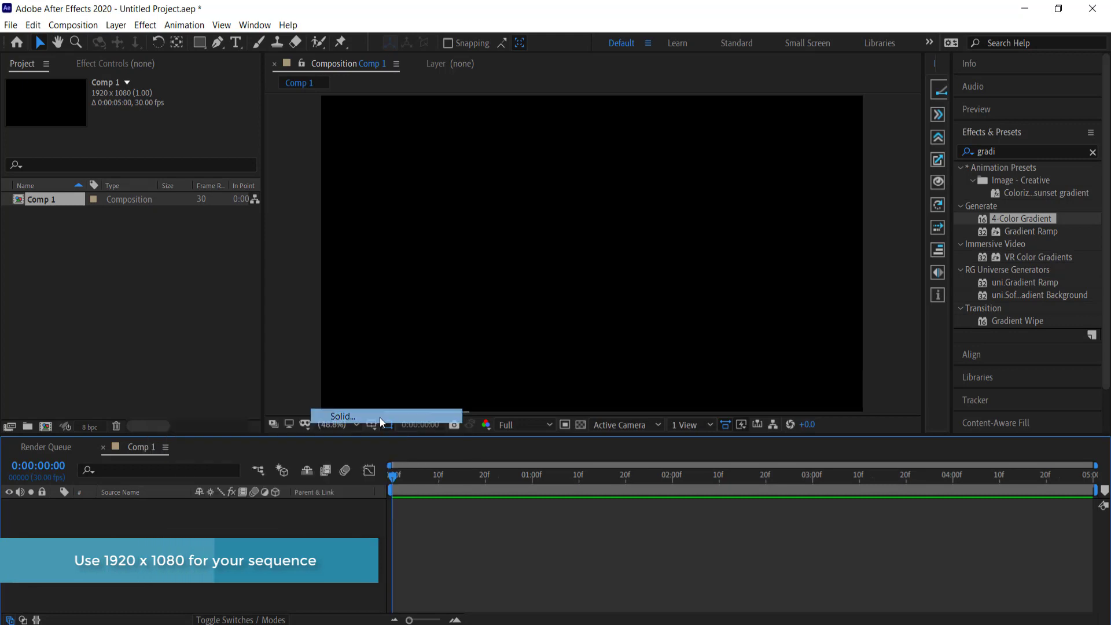
text(BG)
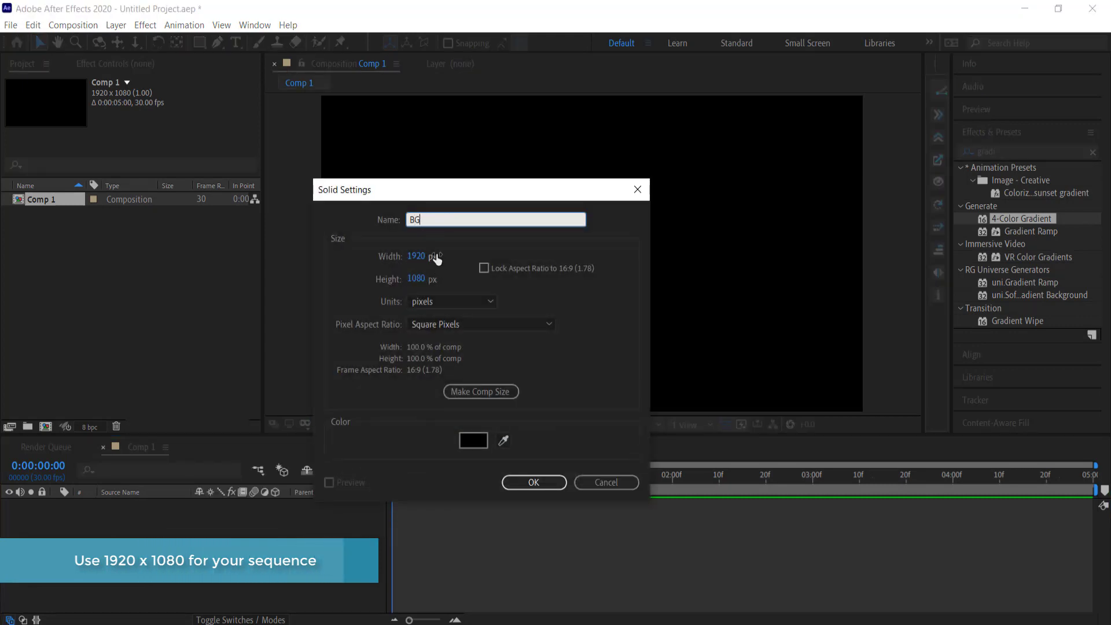
click(534, 482)
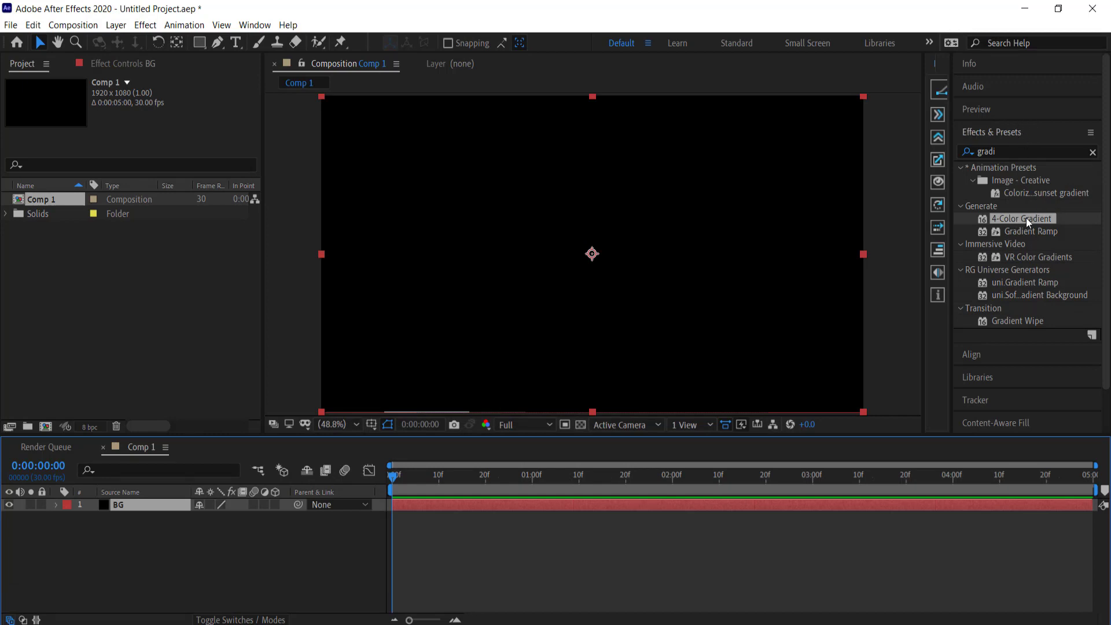
drag(1036, 218, 164, 505)
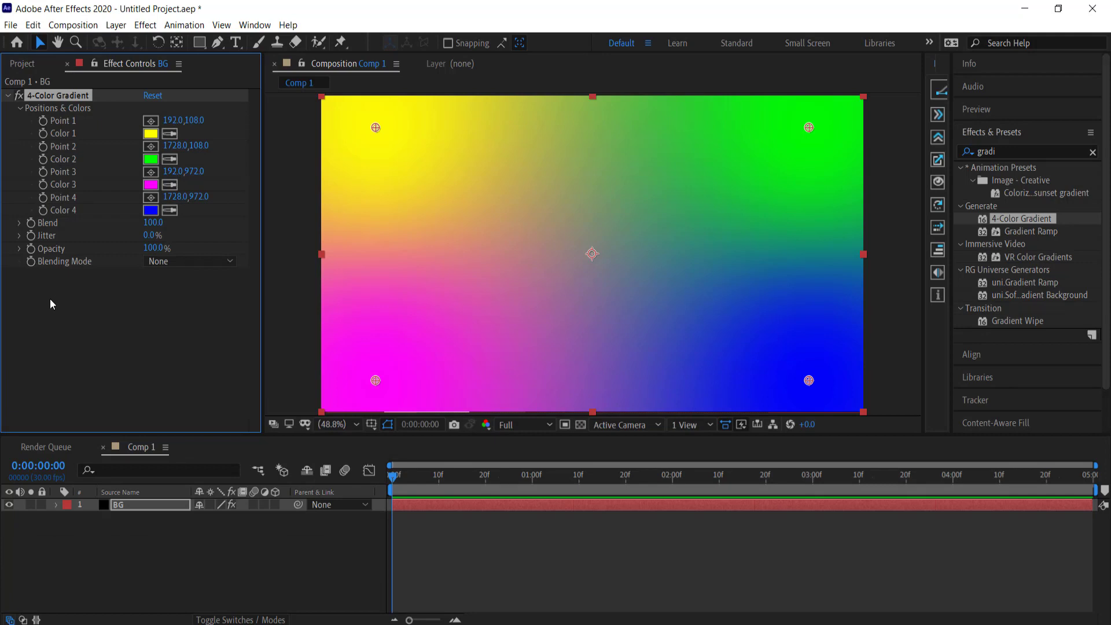
Add Color Hunt Palette 42191.png above the BG layer and shift it partly beyond the frame's left edge
click(23, 64)
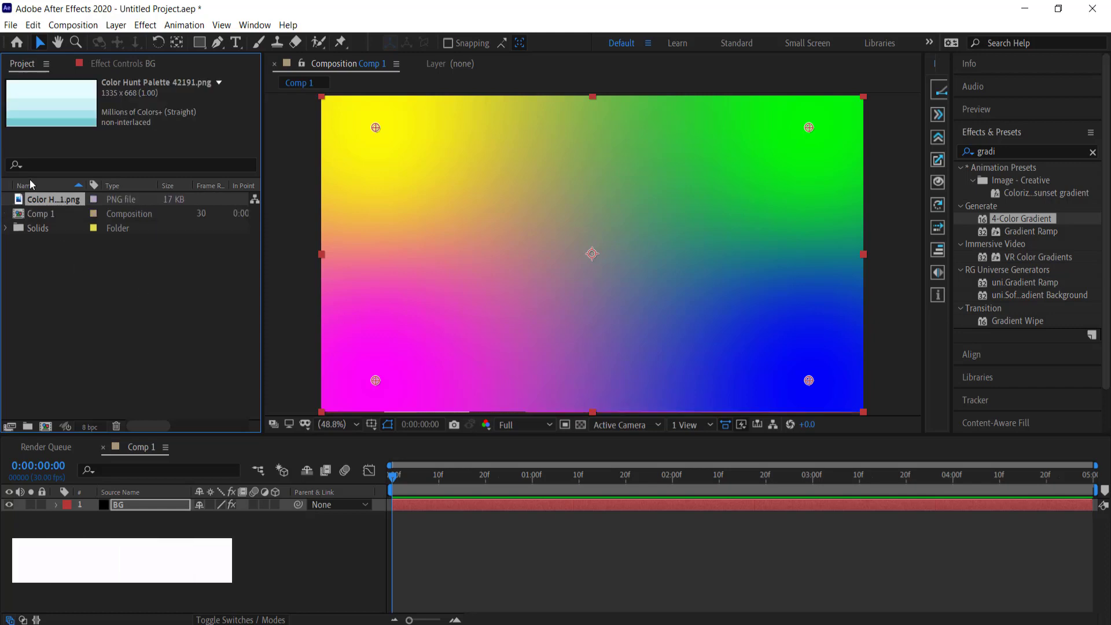
drag(40, 199, 124, 505)
drag(350, 243, 321, 227)
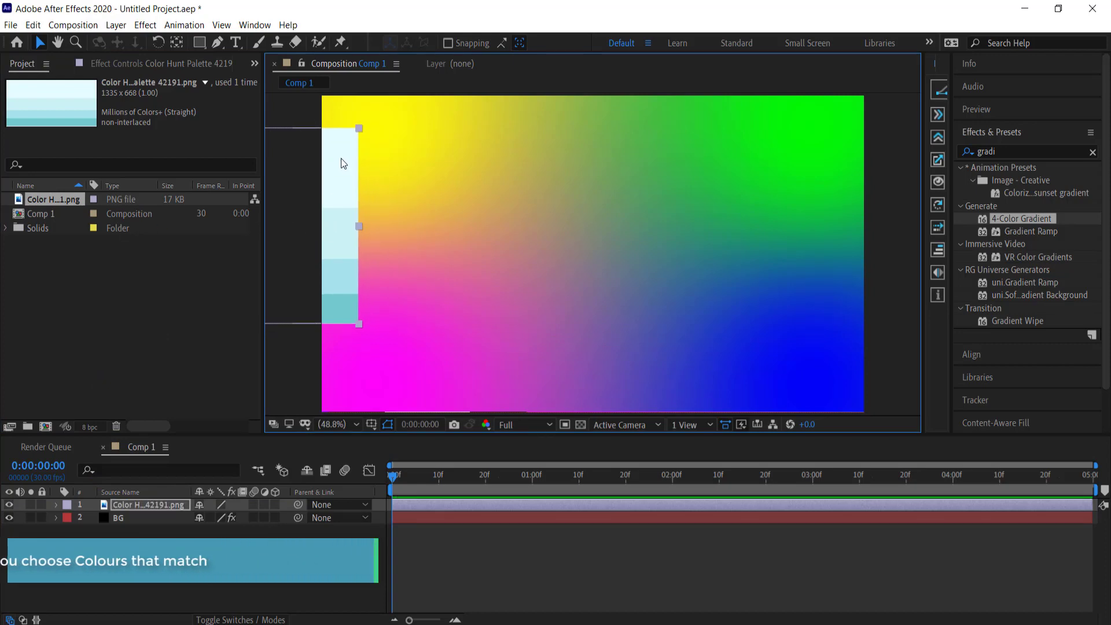
Sample the palette image's four bands, lightest to darkest, for Colors 1 to 4 of the BG layer's gradient
click(124, 518)
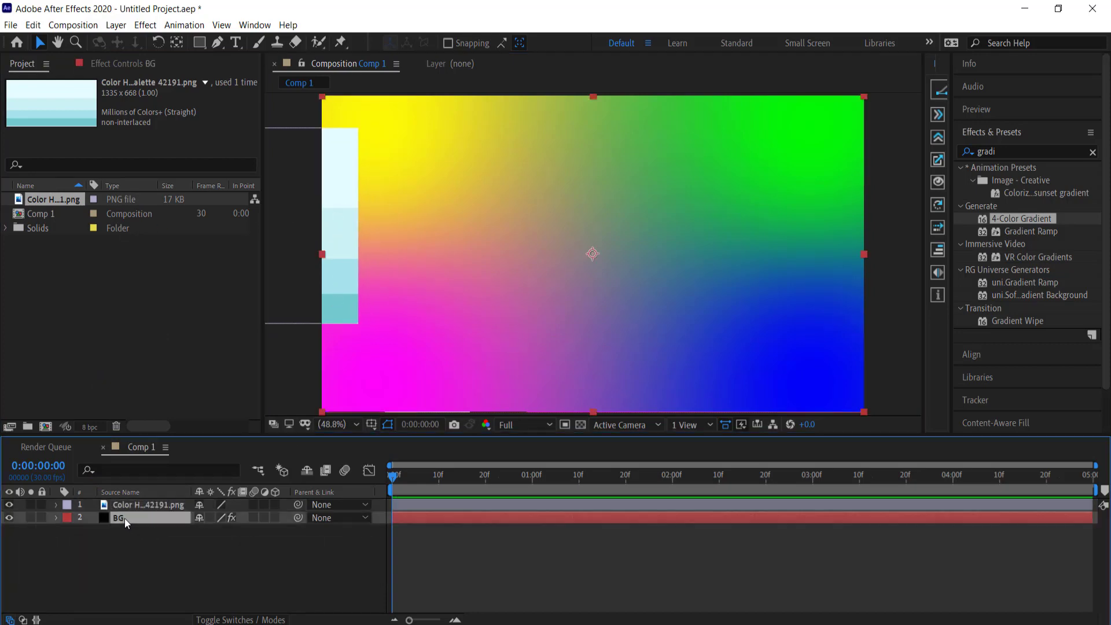
click(119, 64)
click(169, 133)
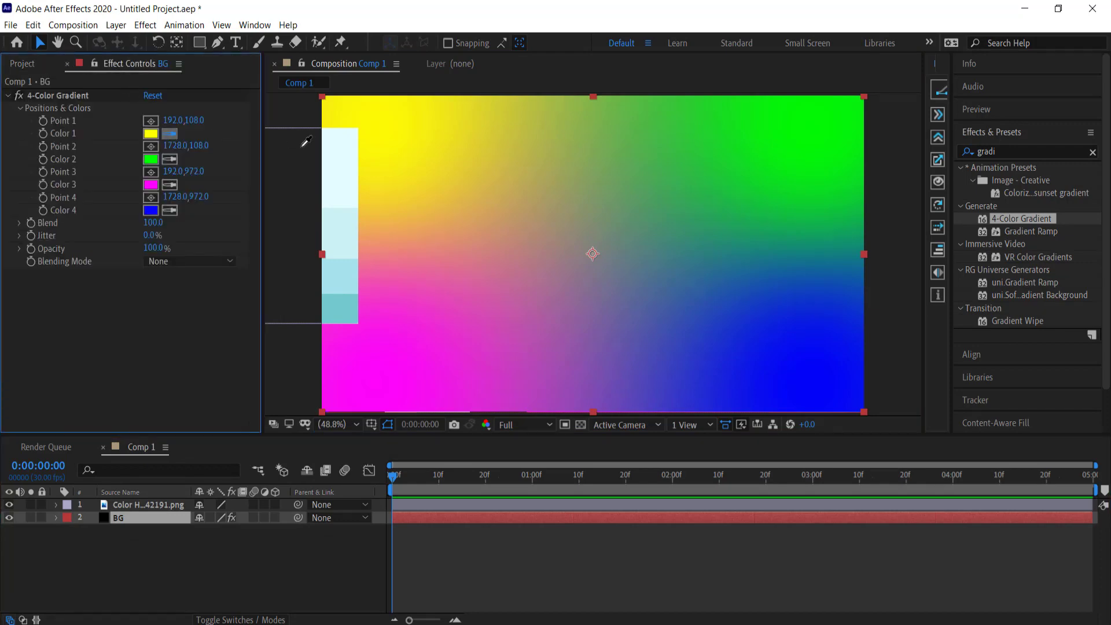
click(342, 146)
click(171, 159)
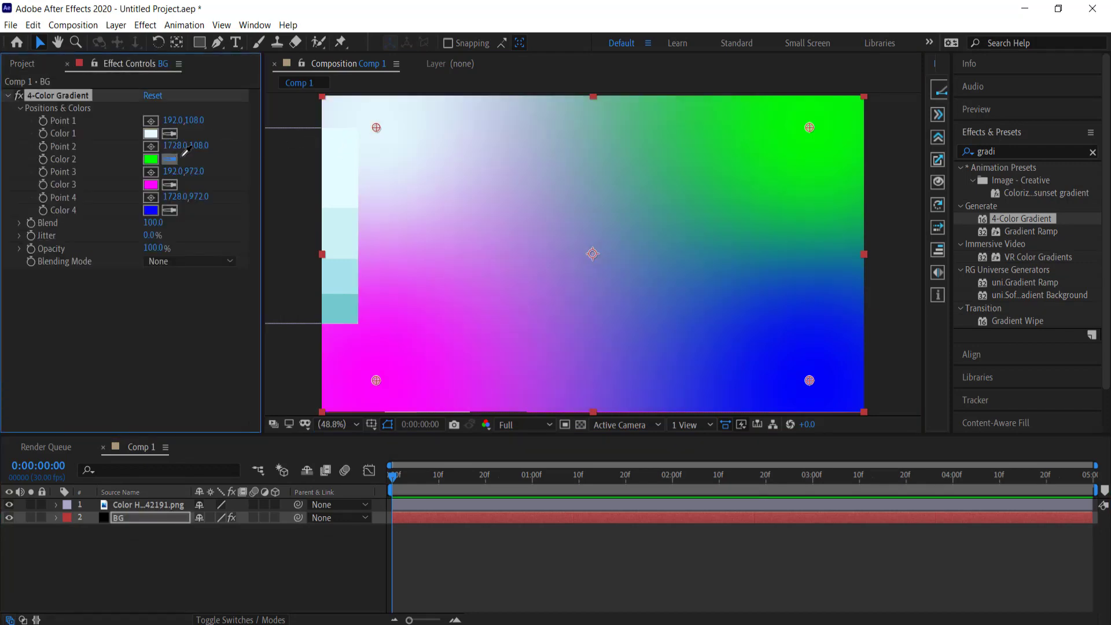
click(339, 222)
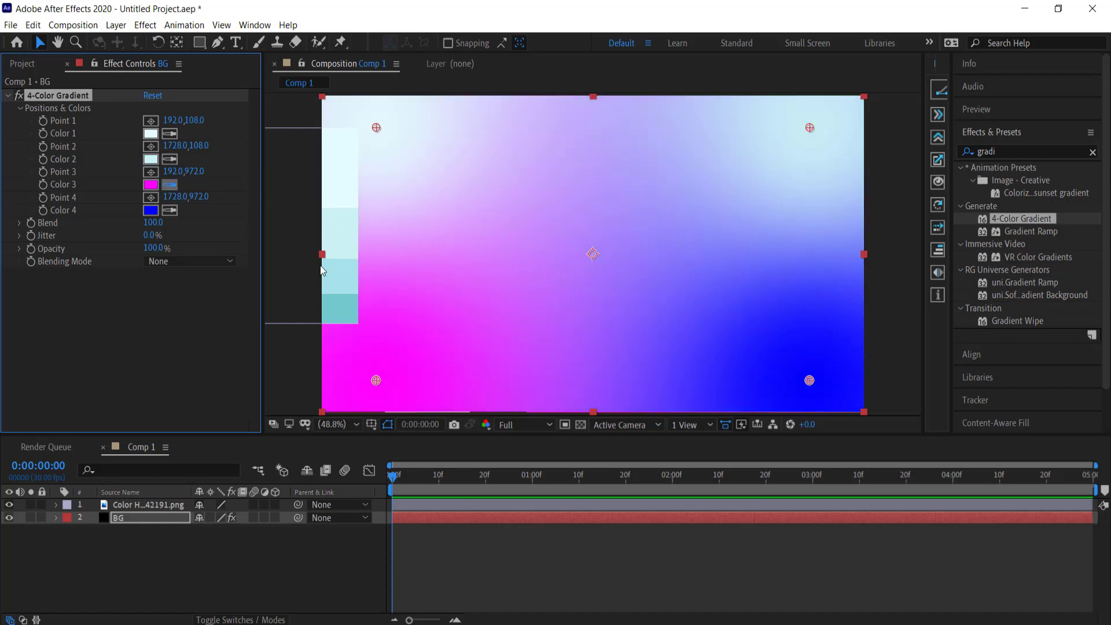
click(341, 280)
click(337, 304)
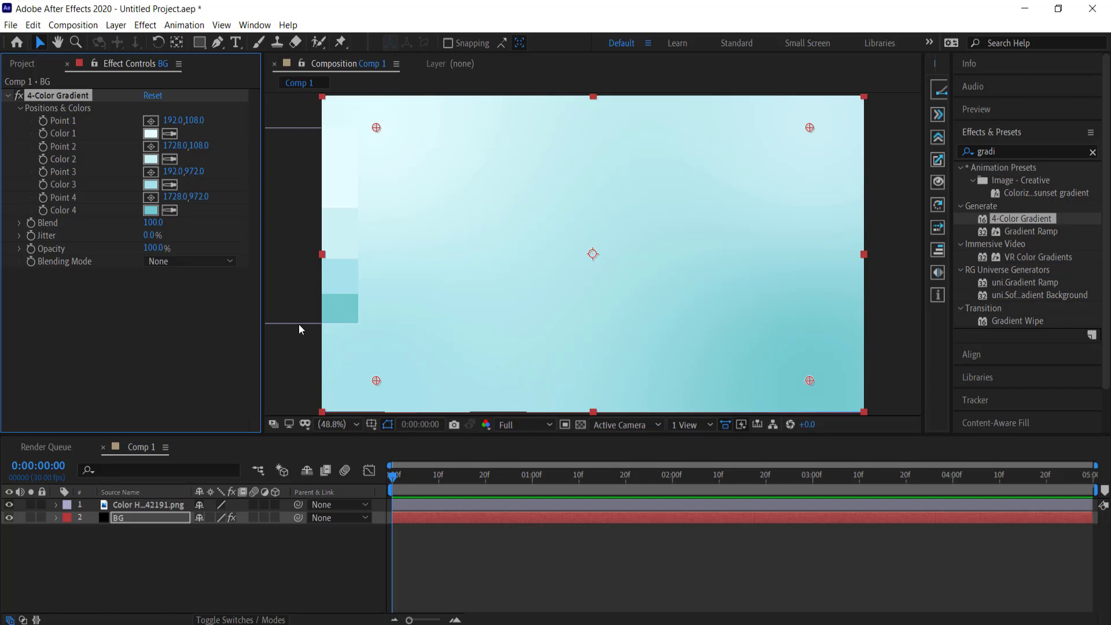
Enable keyframing for the gradient's Point 1, Point 2, Point 3 and Point 4 at 0:00:00:00
click(439, 485)
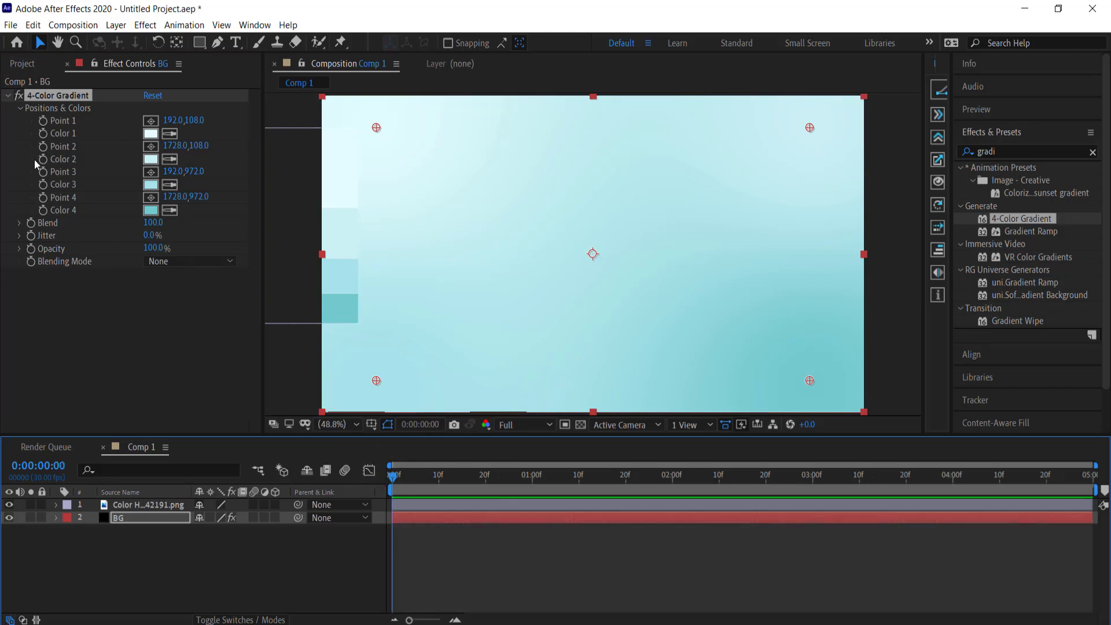
click(43, 120)
click(44, 147)
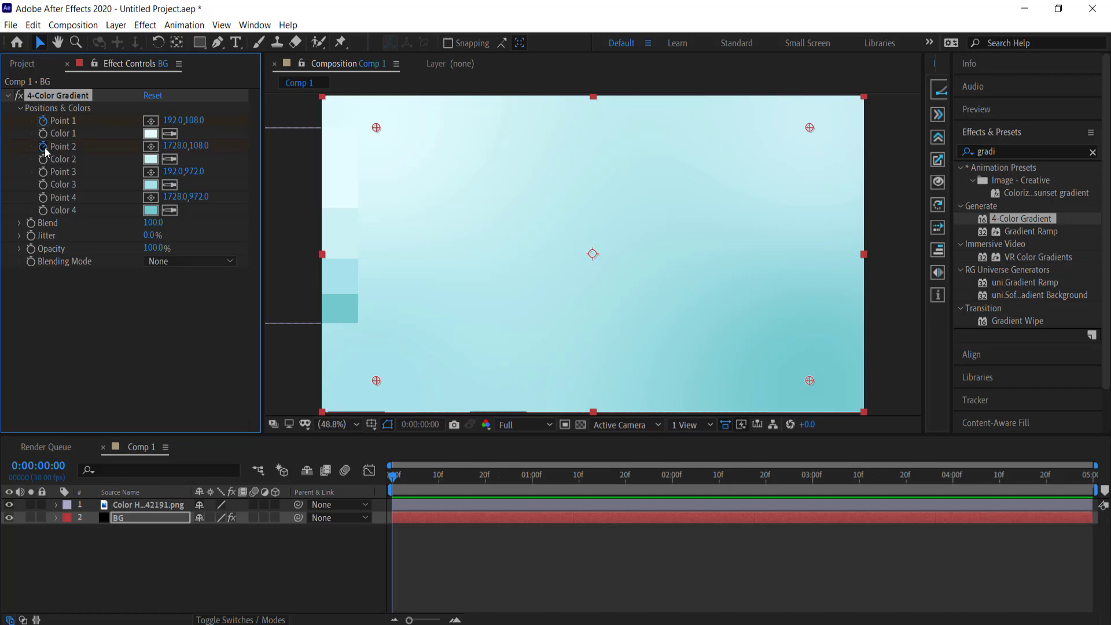
click(43, 198)
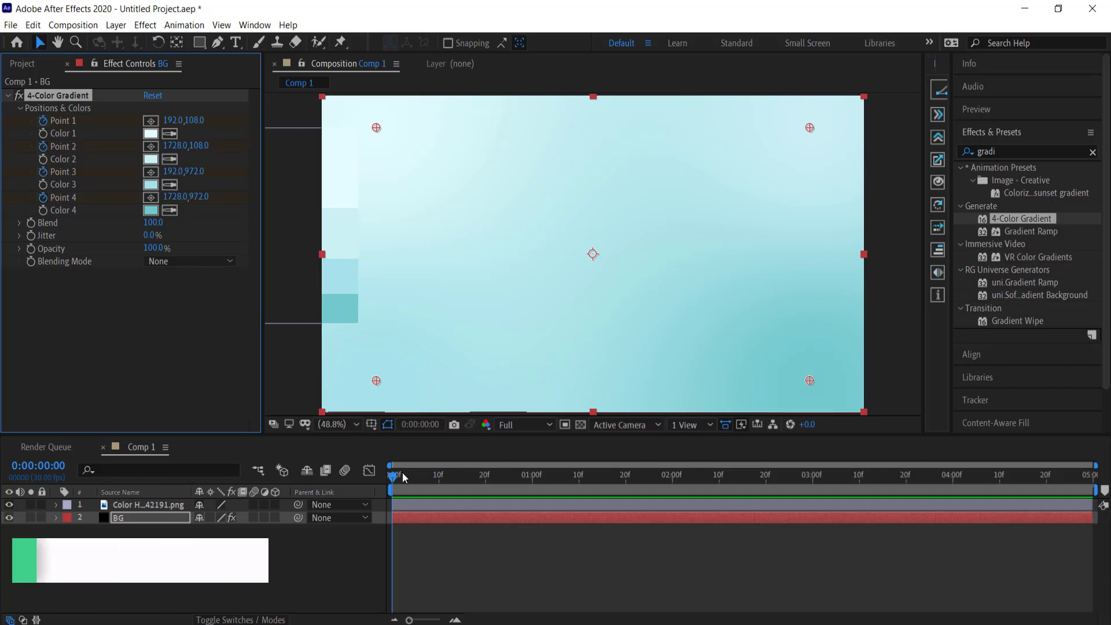
At 0:00:04:29, move gradient Points 1 to 4 to about (1811, 959), (17, 1063), (1866, 554) and (300, 154)
drag(397, 481, 1096, 486)
drag(376, 126, 411, 144)
drag(375, 384, 819, 260)
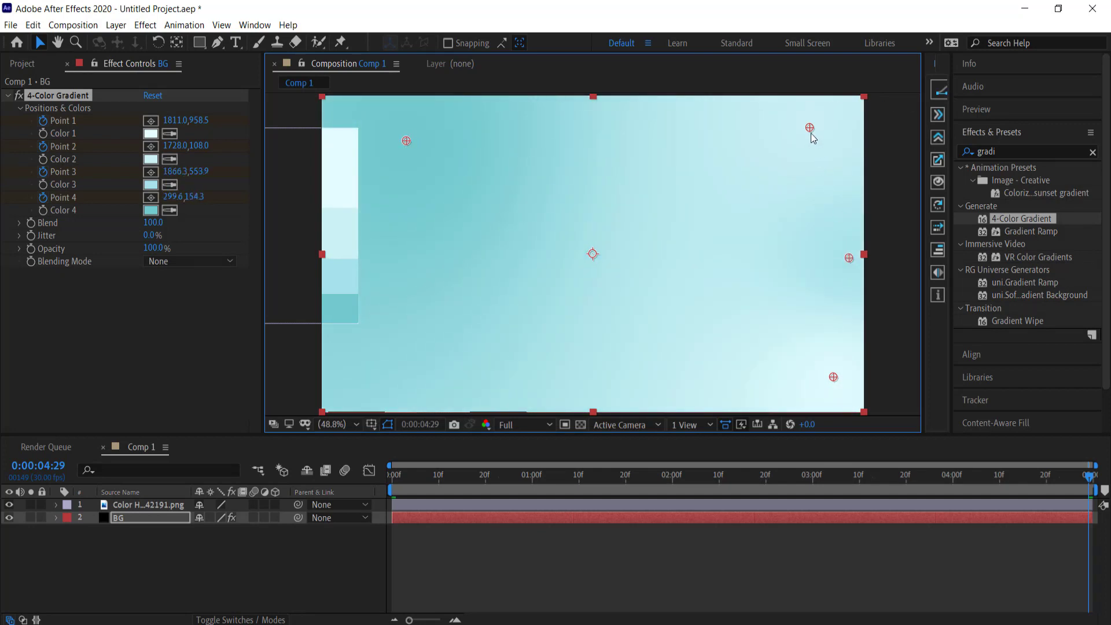
drag(723, 310, 327, 414)
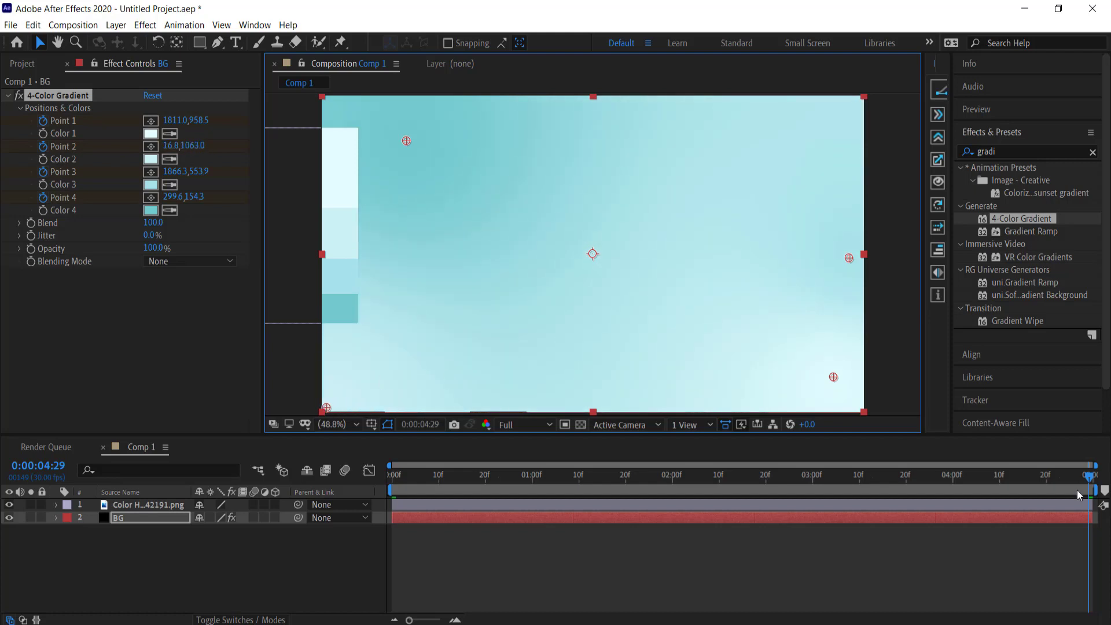
Preview the gradient point animation from the start of the composition
drag(1089, 482, 391, 476)
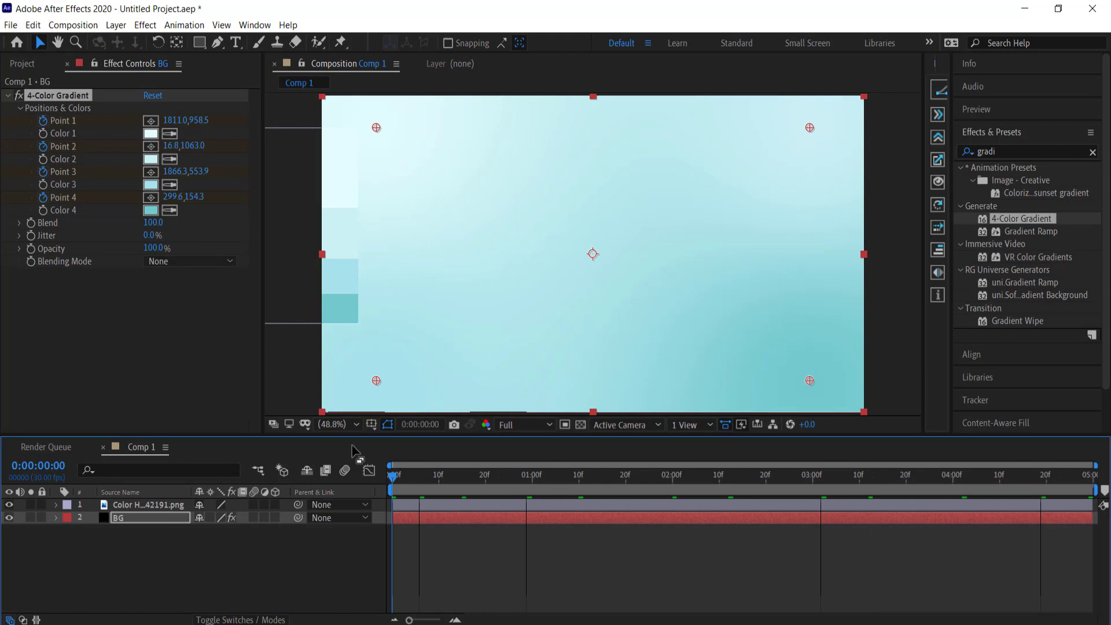
key(space)
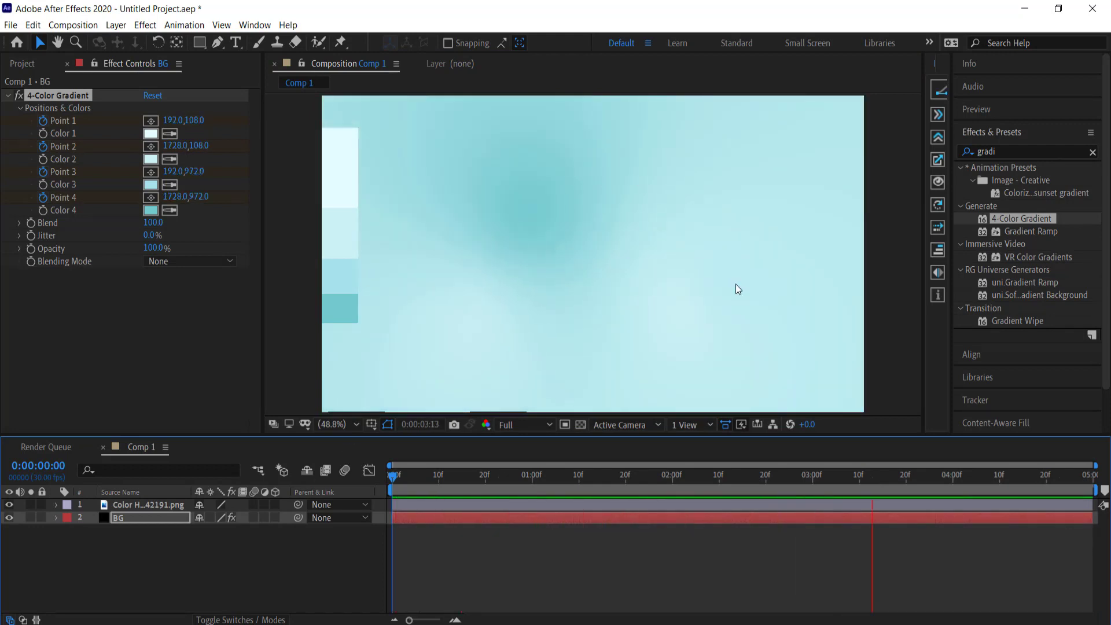
key(space)
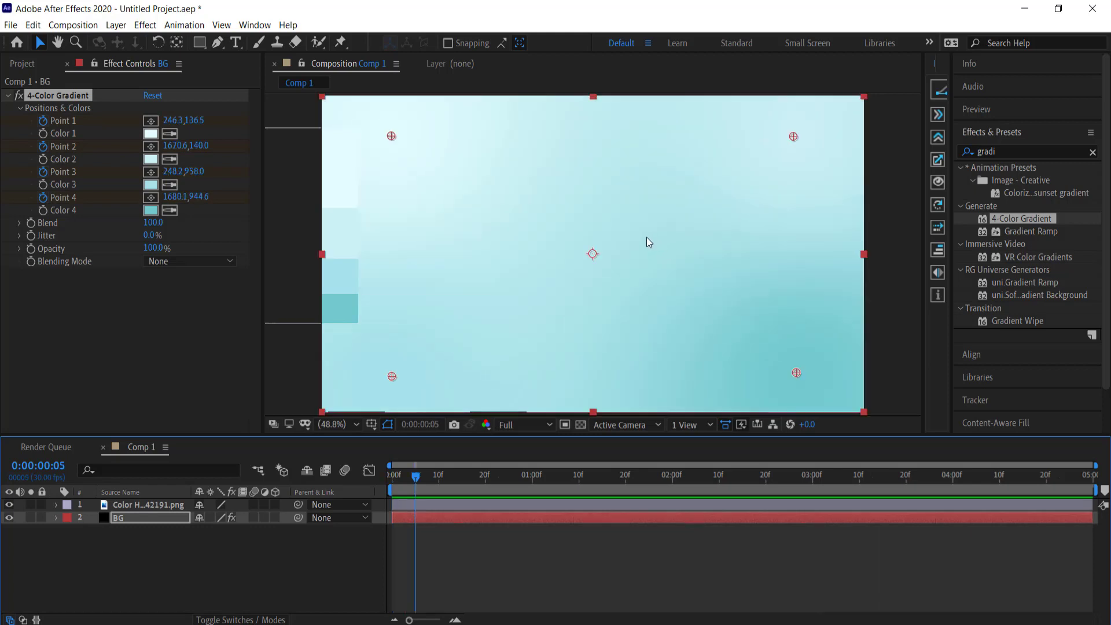
Keyframe the gradient's Blend from 5 at the first frame to 1112 at 0:00:04:29
drag(415, 478, 382, 479)
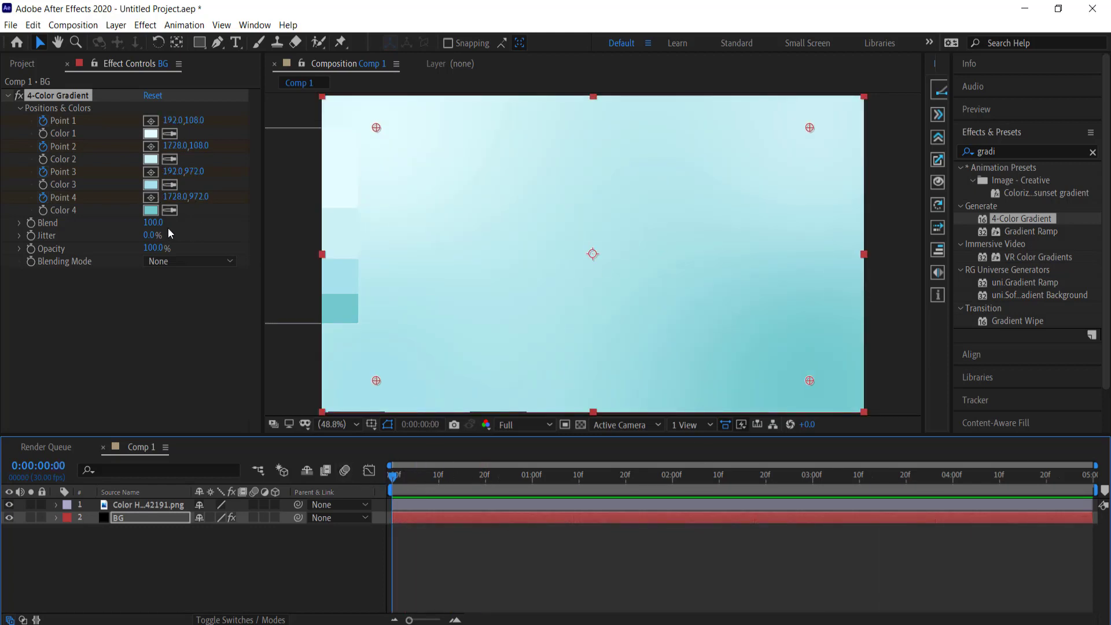
drag(153, 227, 126, 222)
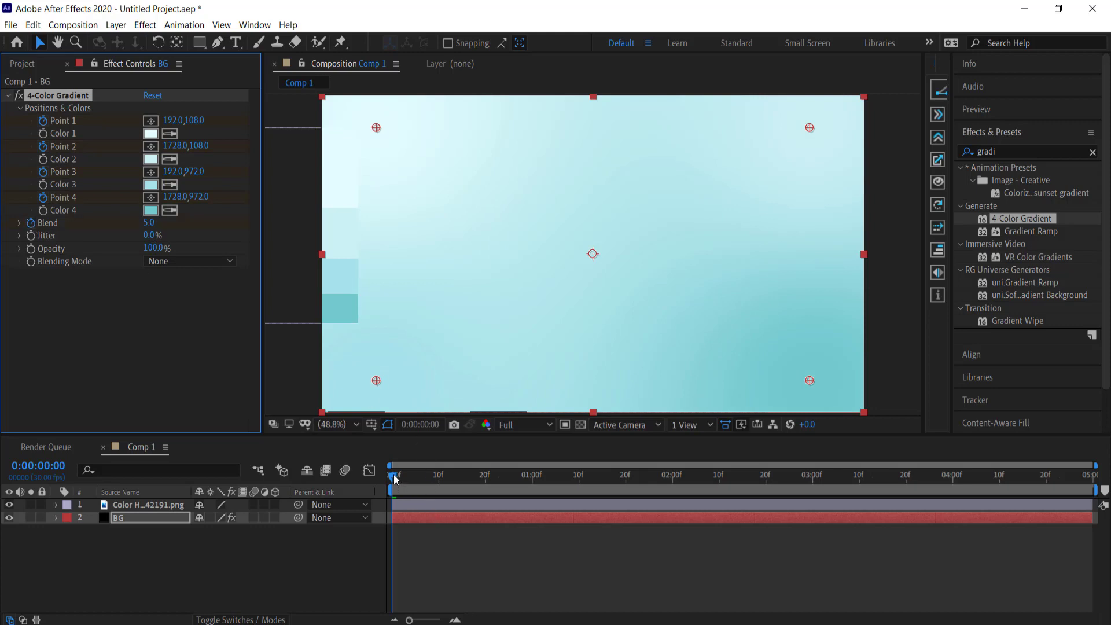
drag(394, 476, 1089, 476)
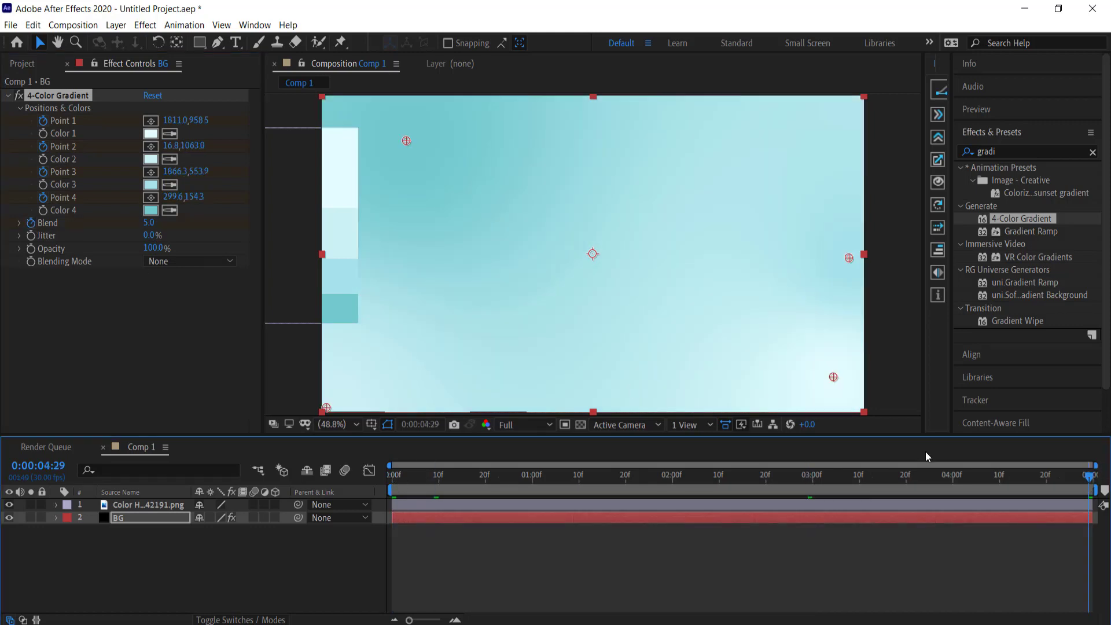
drag(149, 226, 759, 251)
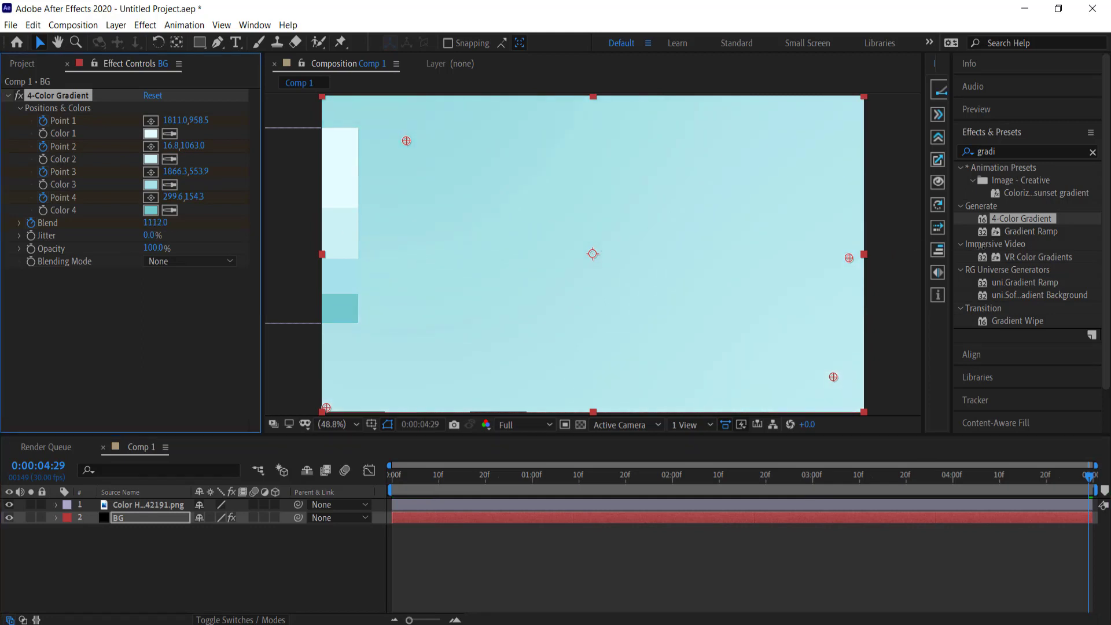
Play the composition from the start to check the animated blend
drag(1090, 476, 393, 475)
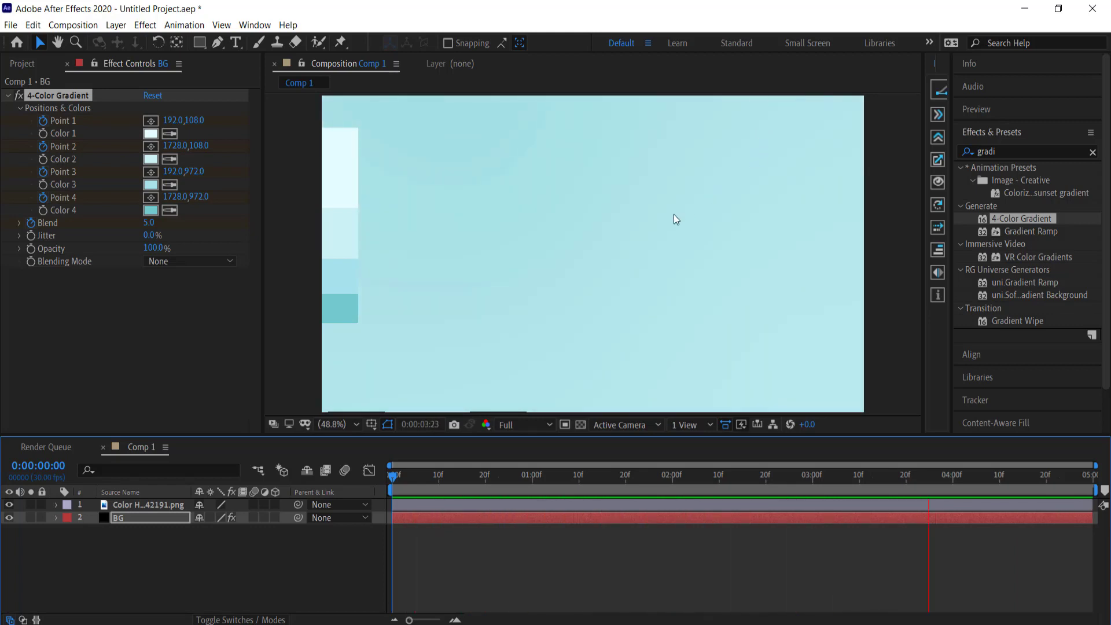
key(space)
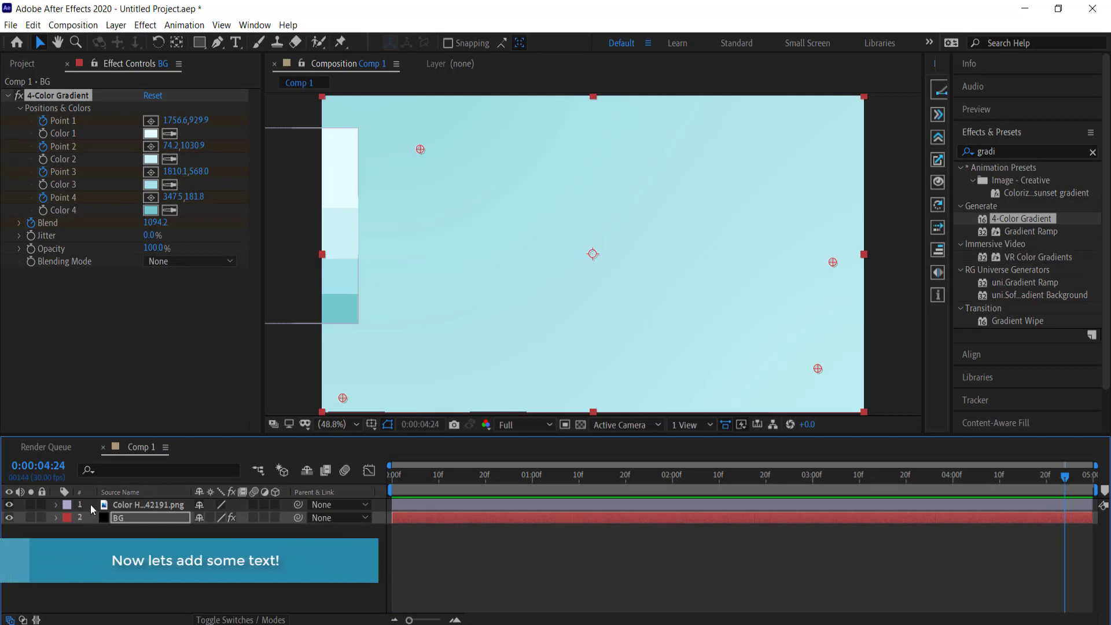
Hide the color palette image layer and clear the effects search
click(8, 505)
click(116, 505)
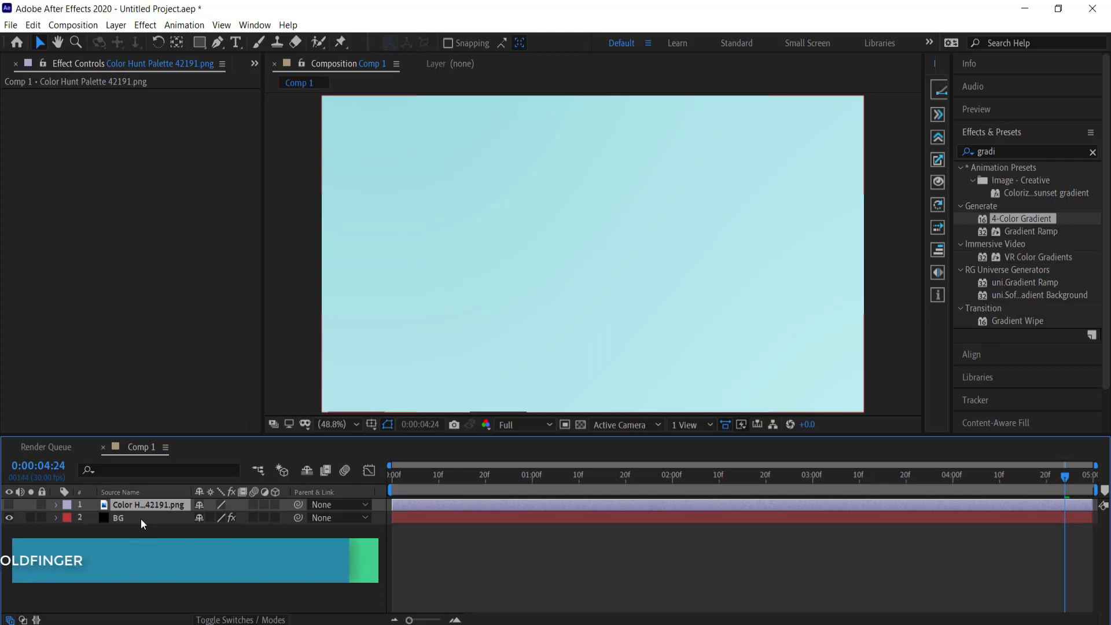
click(1093, 153)
Add a text layer reading "3d text" in the composition
click(236, 42)
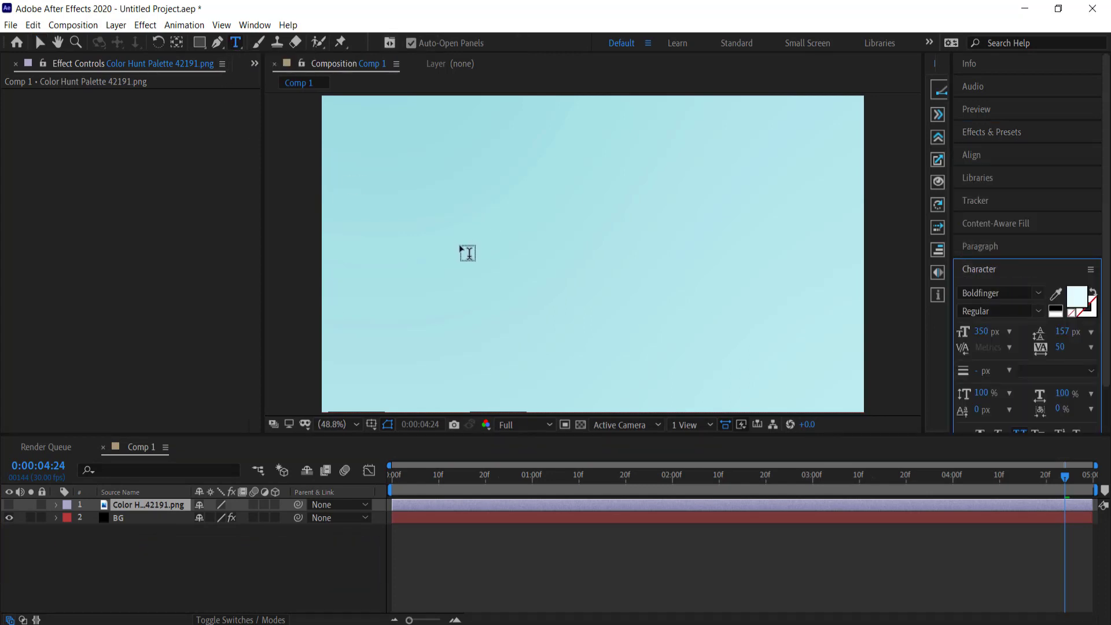
click(461, 244)
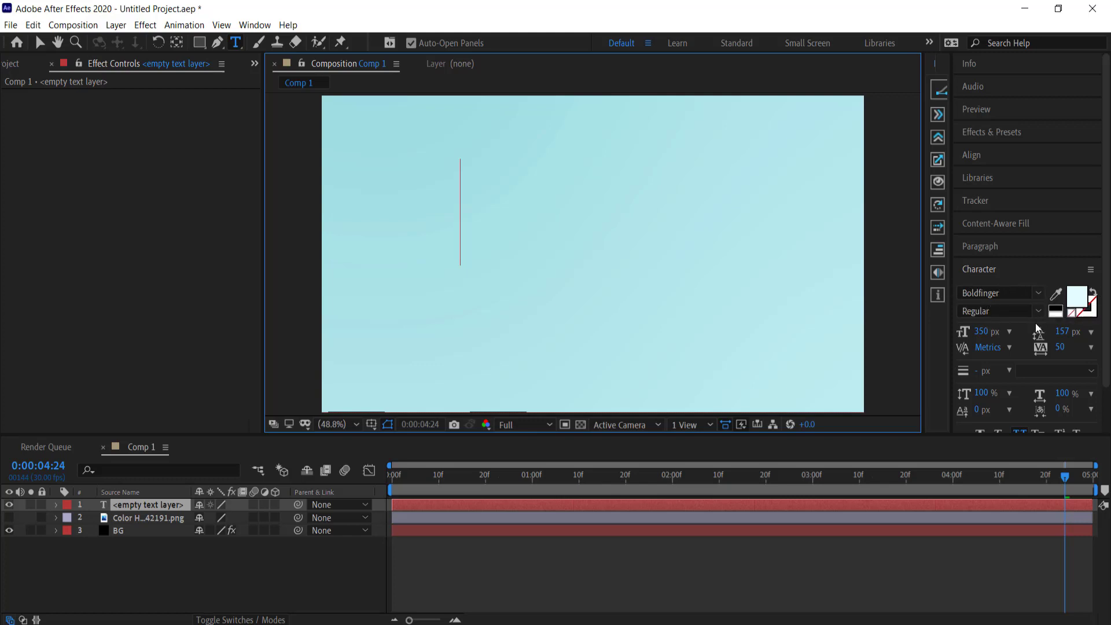
text(3d text)
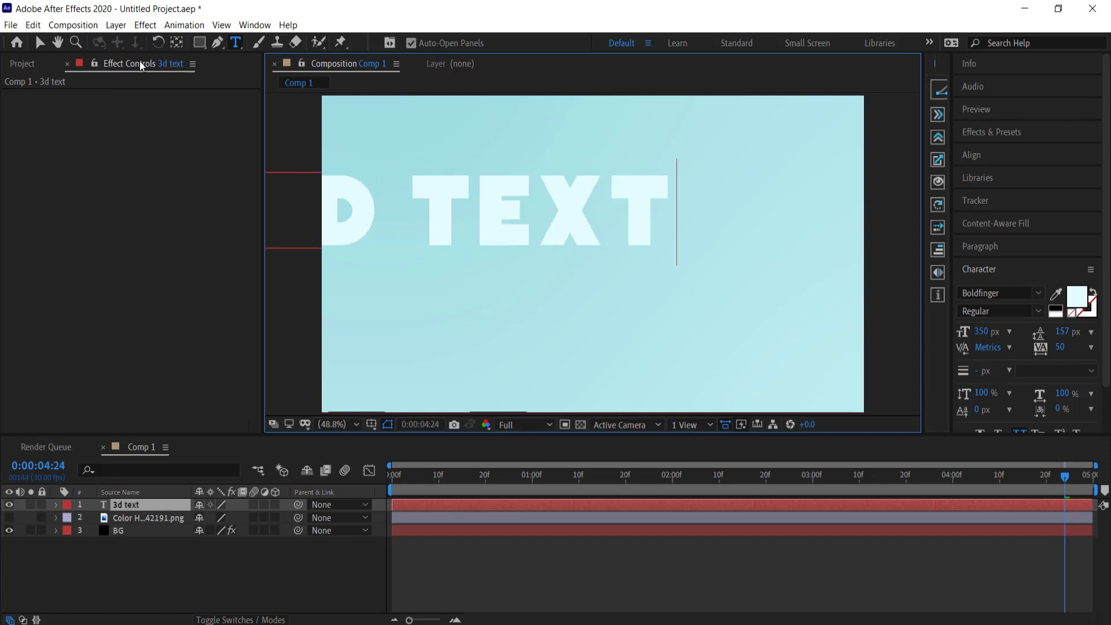
Center the text layer's anchor point in its content and align the text horizontally and vertically to the composition
click(177, 45)
key(ctrl+alt+Home)
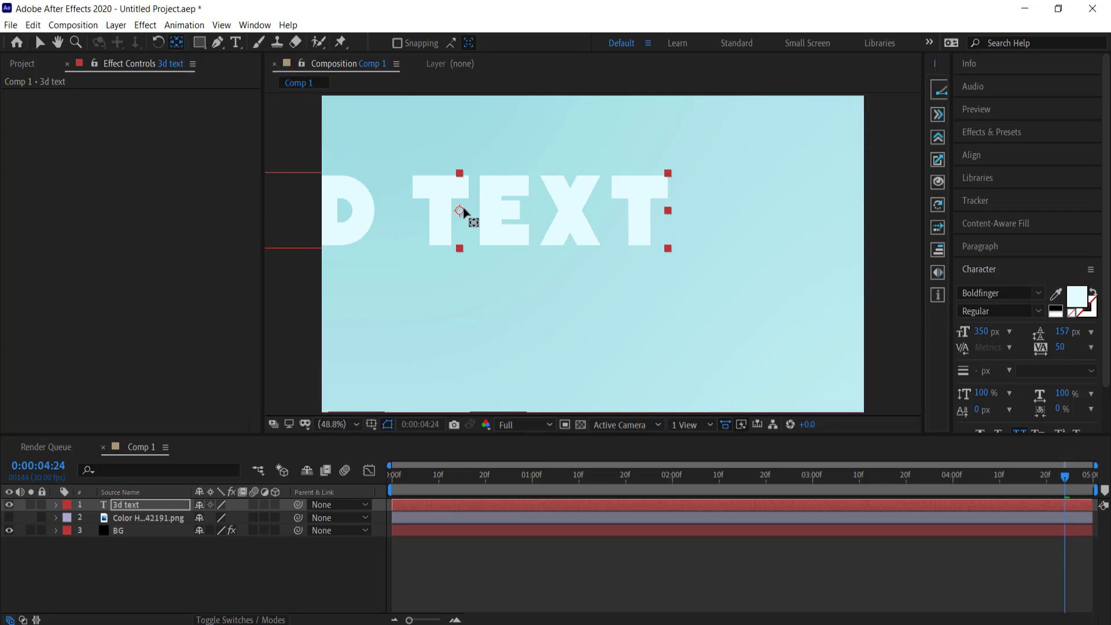
click(971, 155)
click(991, 193)
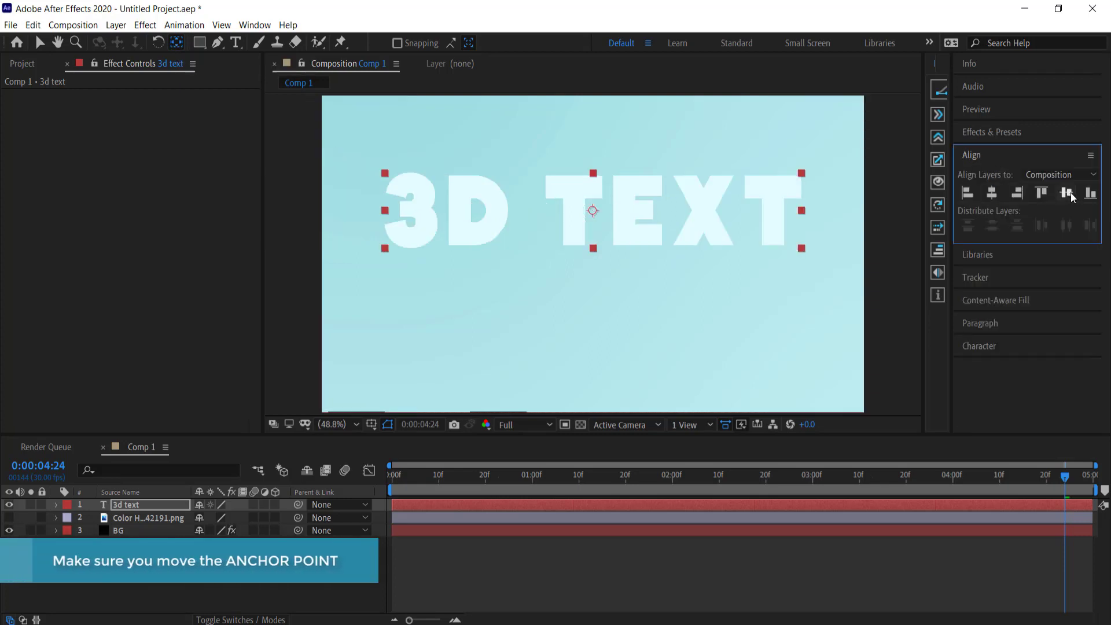
click(1066, 193)
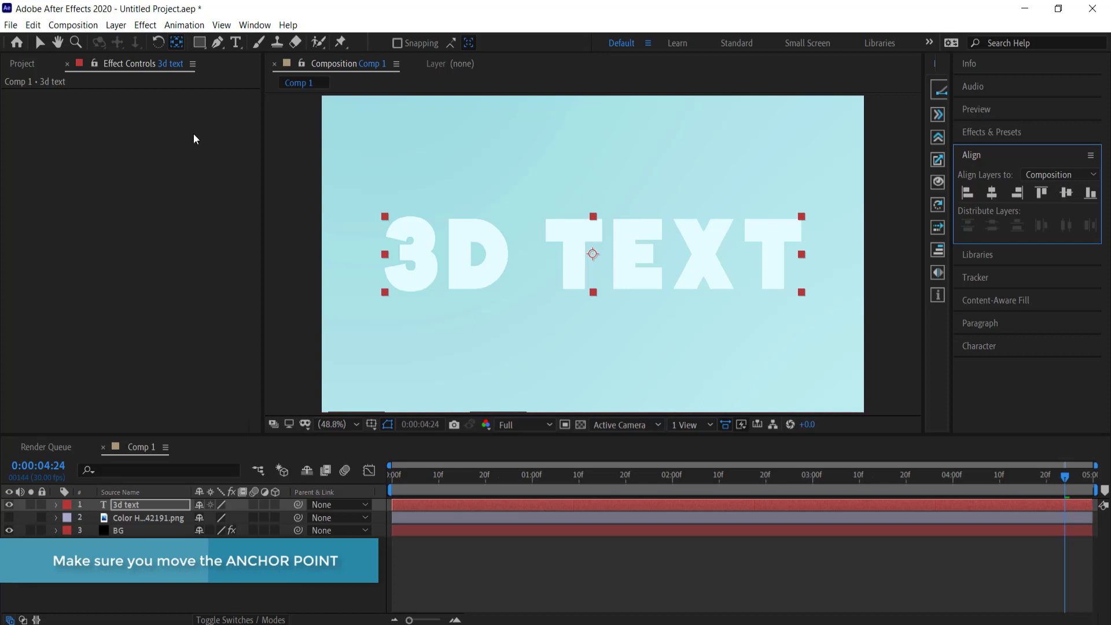
Set the 3d text layer's tracking to 0 and its font size to 368 px
click(974, 135)
click(983, 345)
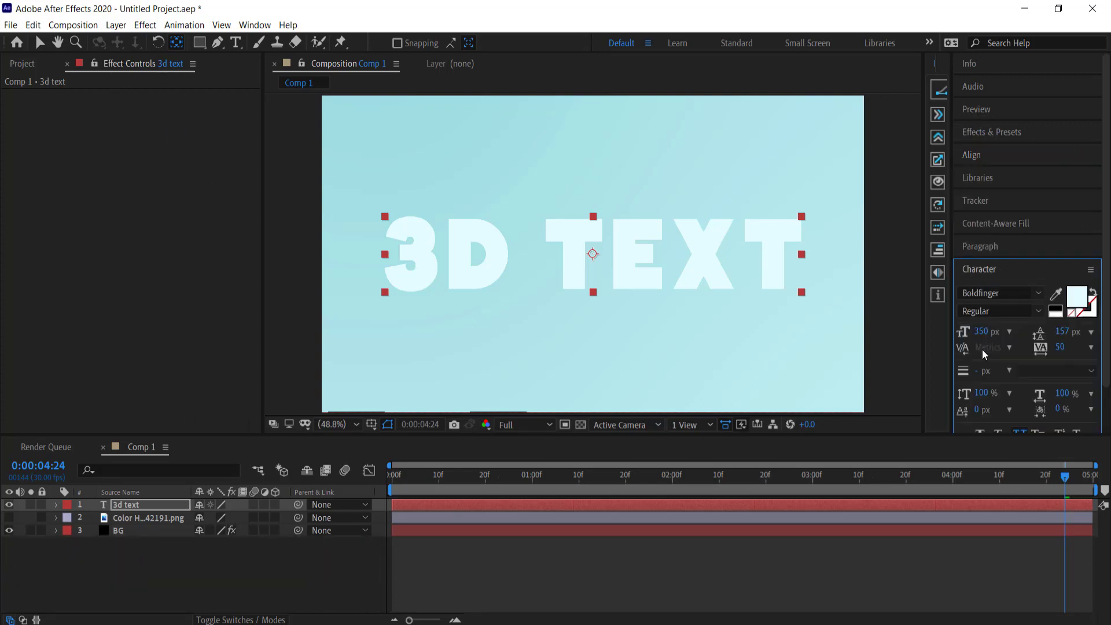
drag(1060, 351, 1019, 340)
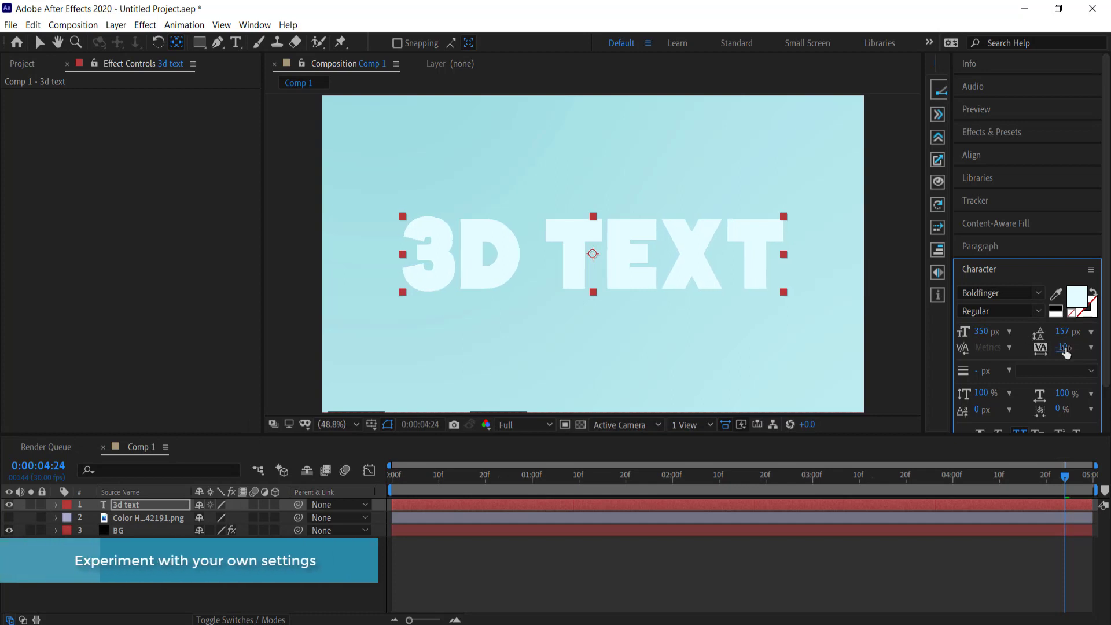
click(1065, 347)
text(0)
key(Return)
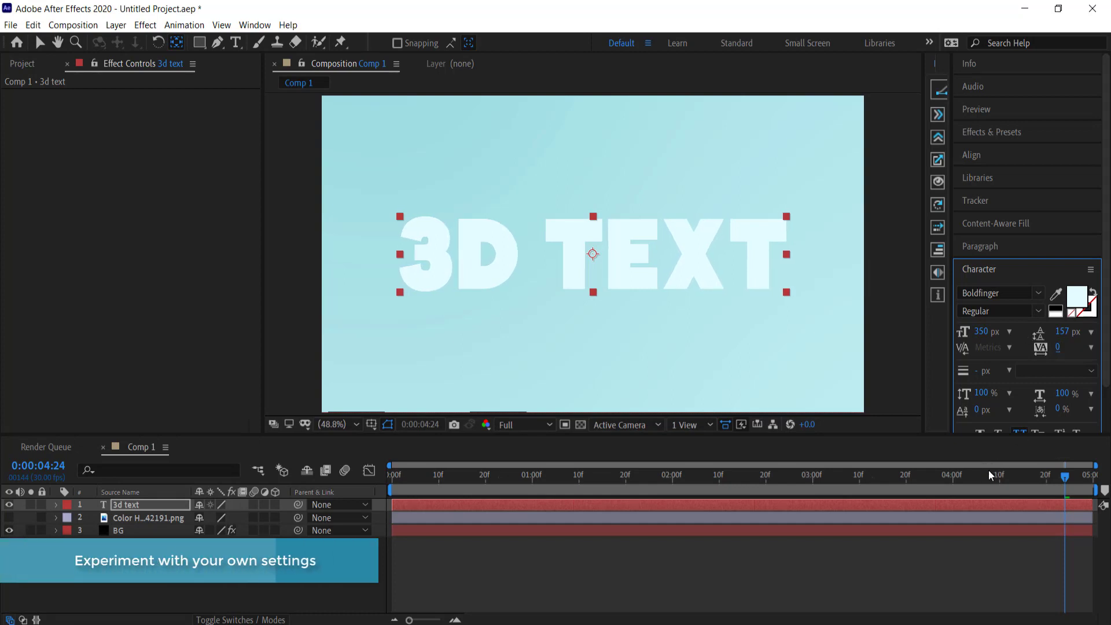
mouse_move(984, 332)
mouse_down()
mouse_move(1008, 330)
mouse_move(994, 331)
mouse_up()
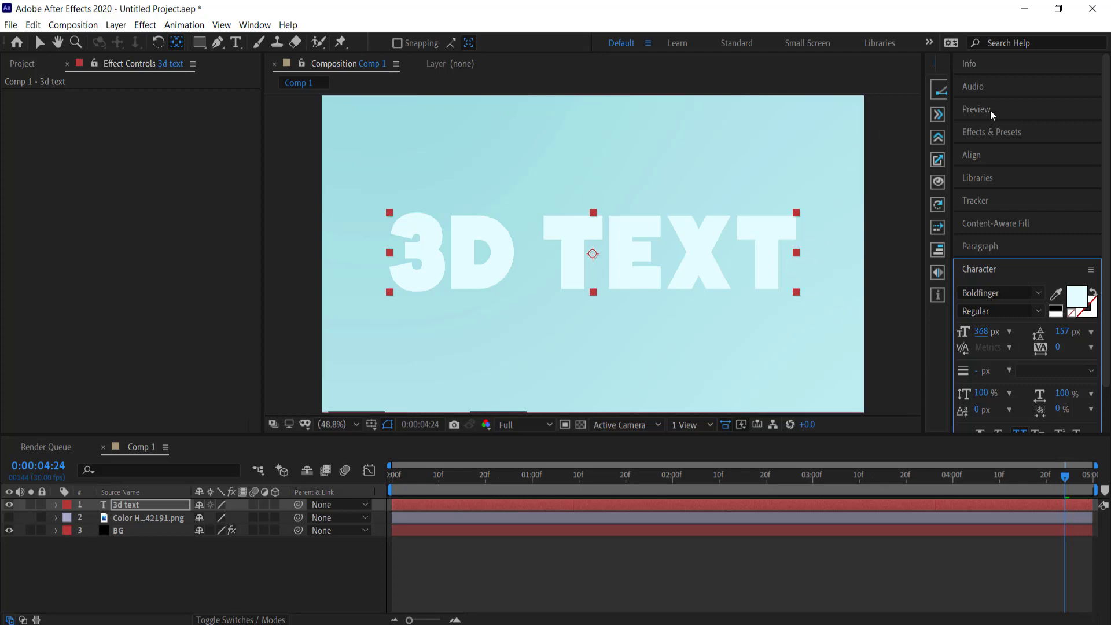
Apply the Transform effect to the 3d text layer and set its Skew to -10
click(991, 134)
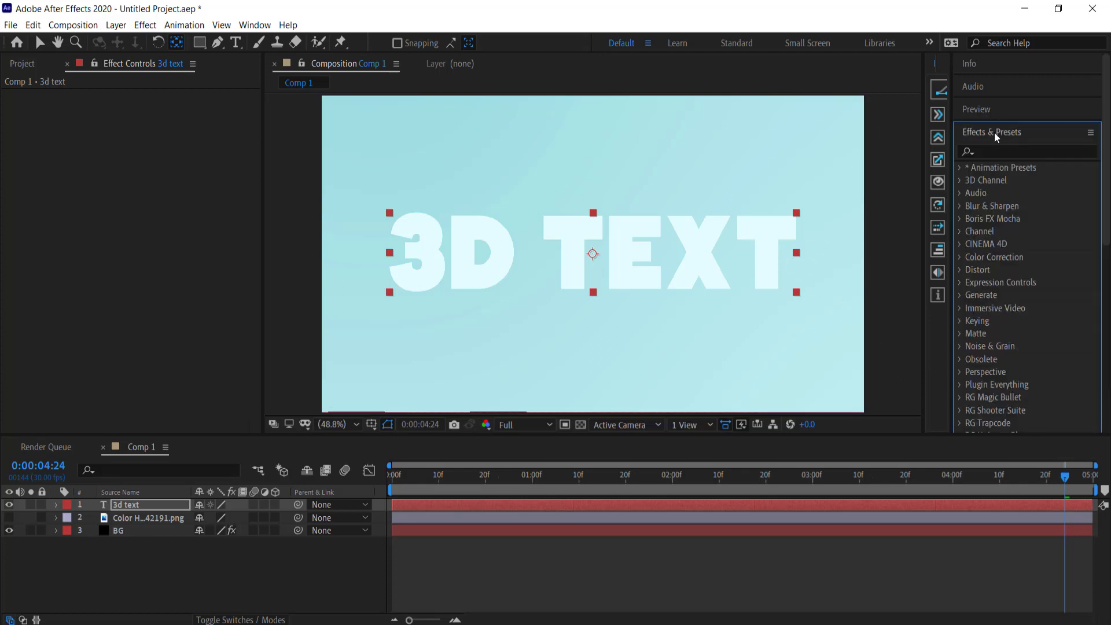
click(1007, 152)
text(tran)
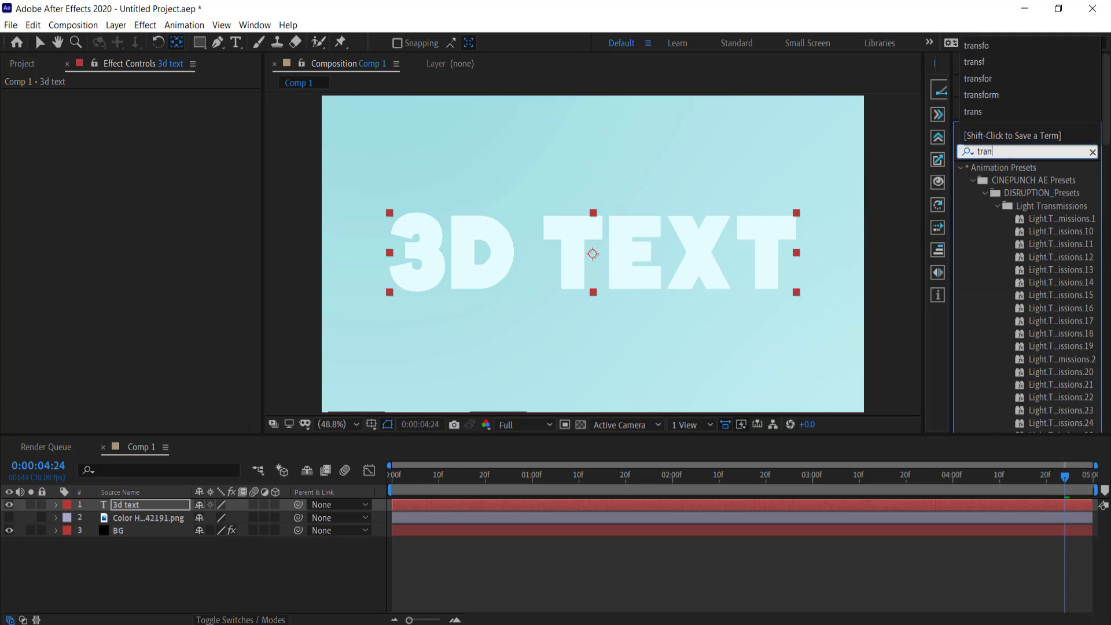
text(sfo)
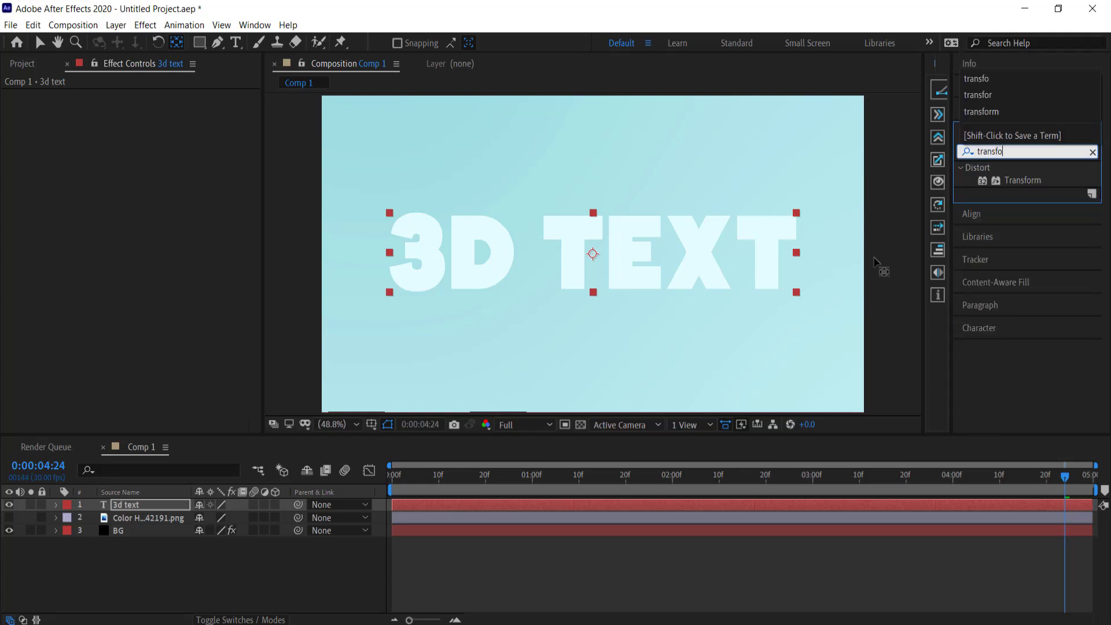
drag(1020, 184, 147, 504)
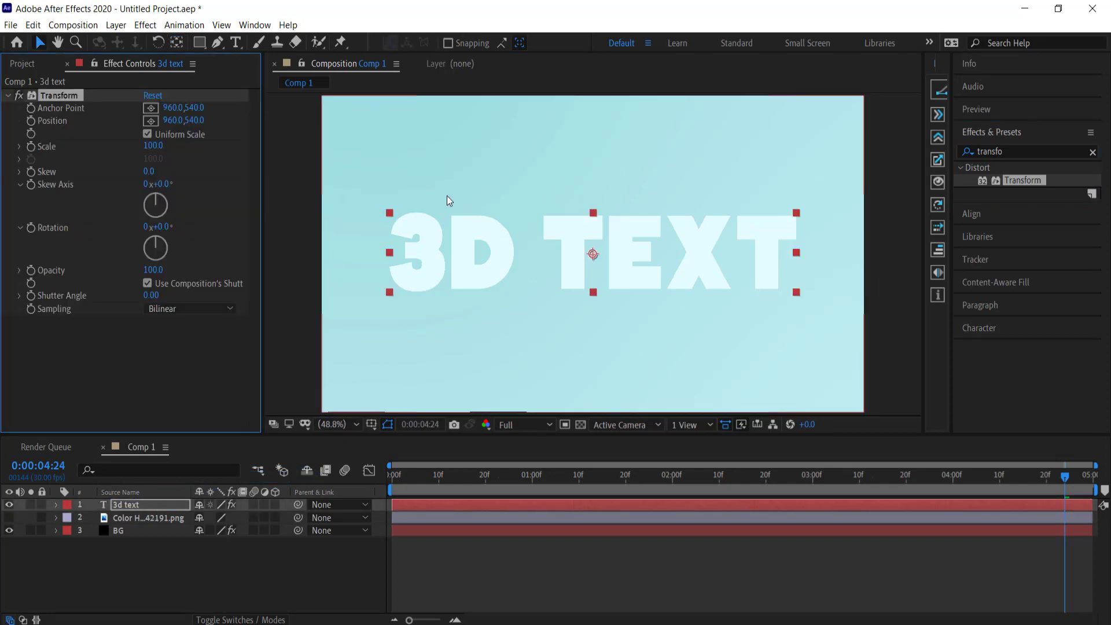
click(149, 172)
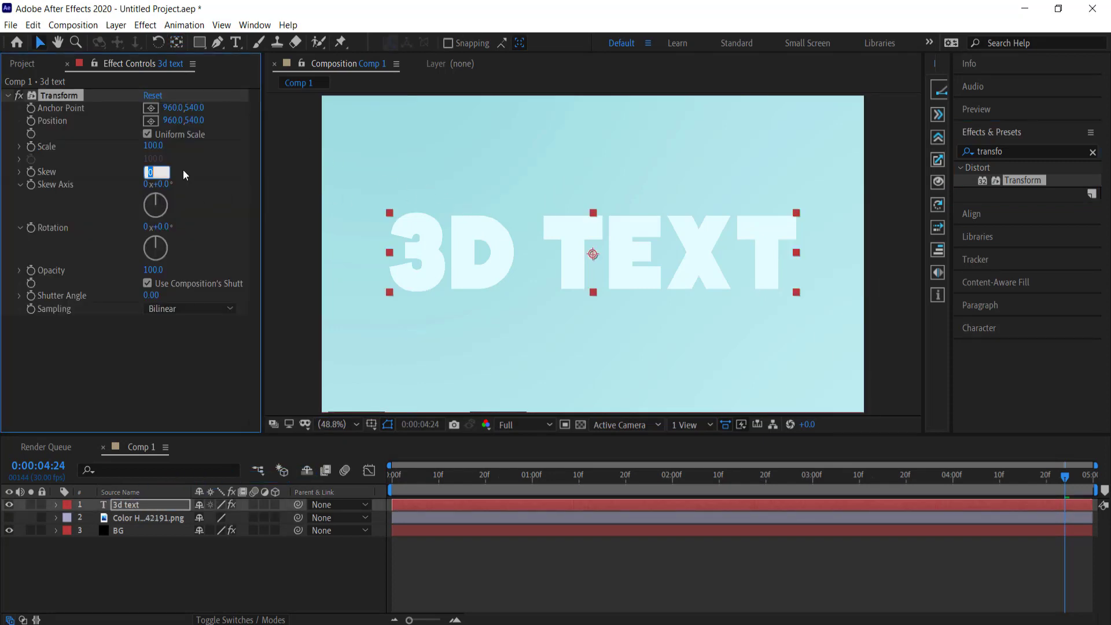
text(-10)
key(Return)
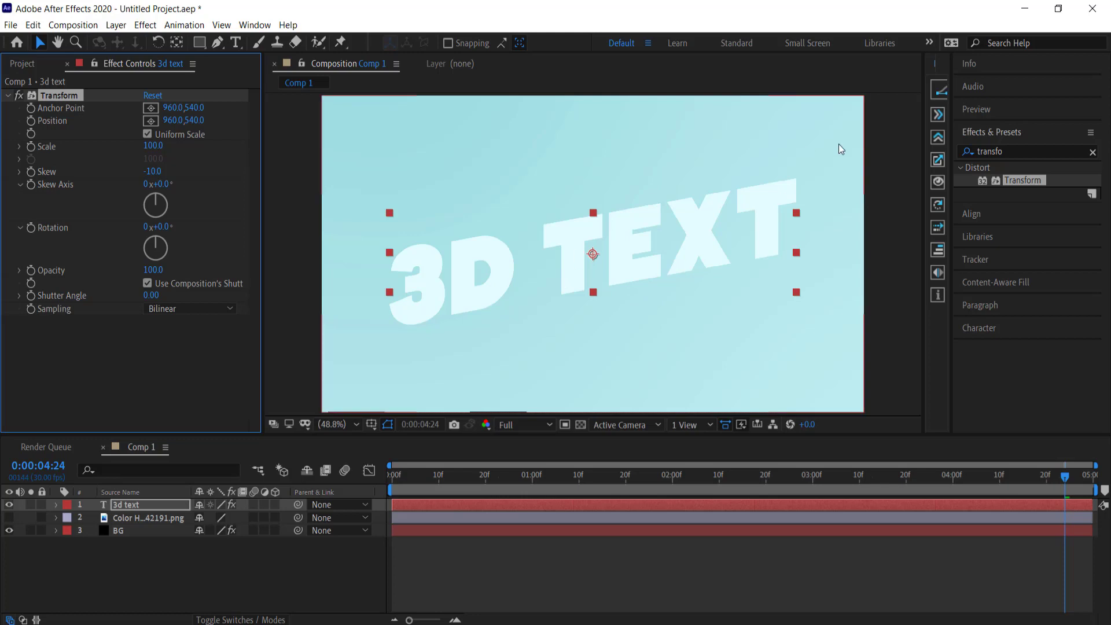
Find the Text Bounce animation preset and apply it to the 3d text layer
click(1024, 151)
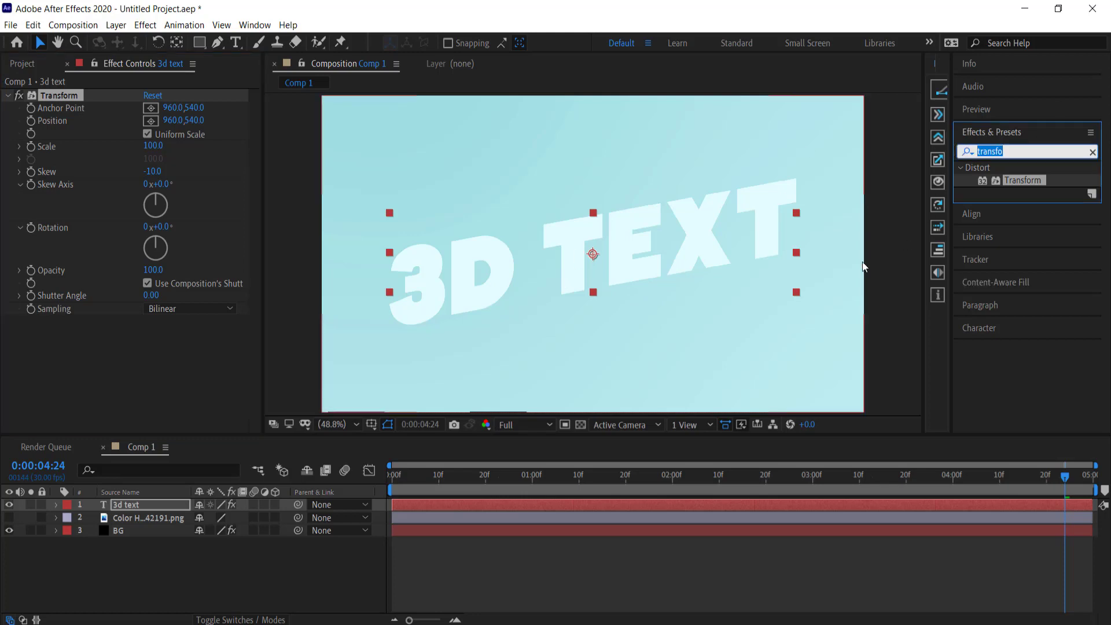
text(bounce)
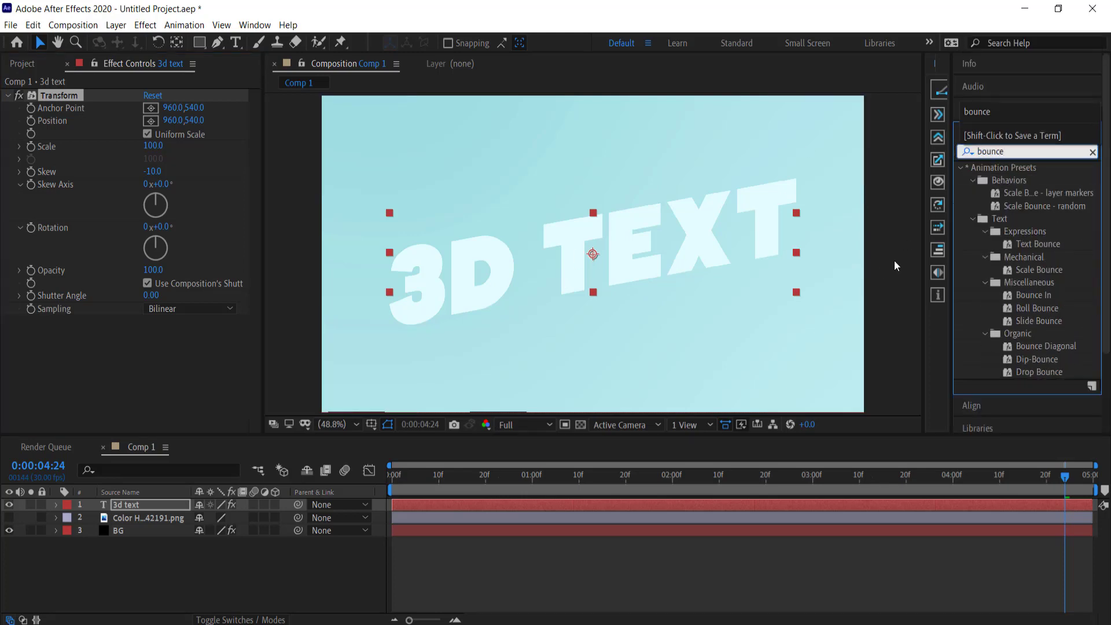
drag(1033, 245, 138, 506)
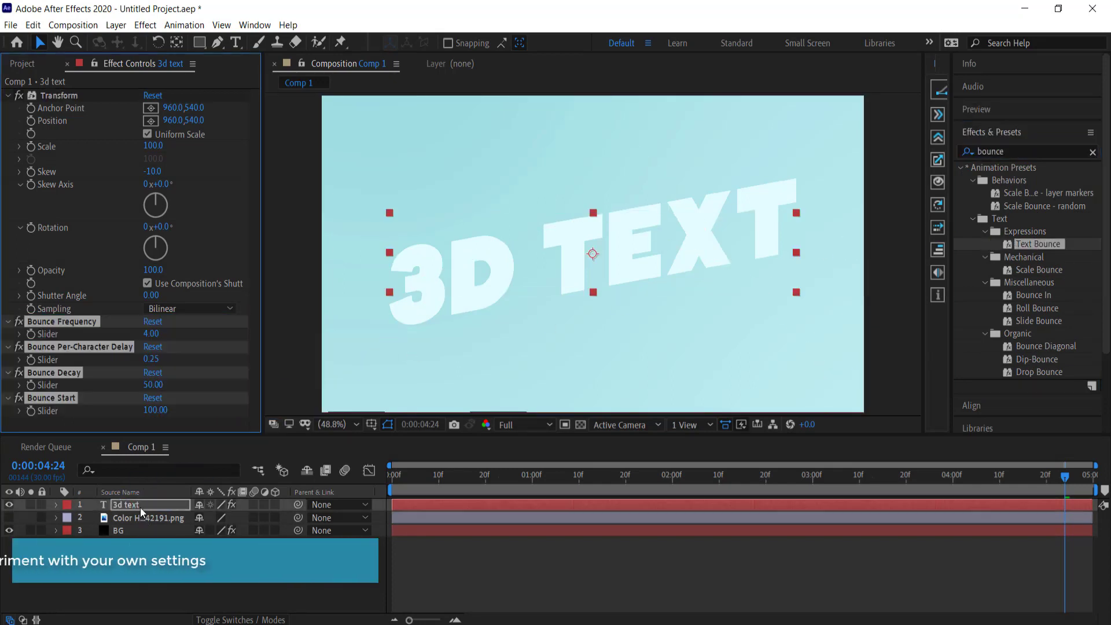
Play the composition from the start to check the text's bounce animation
click(391, 481)
key(space)
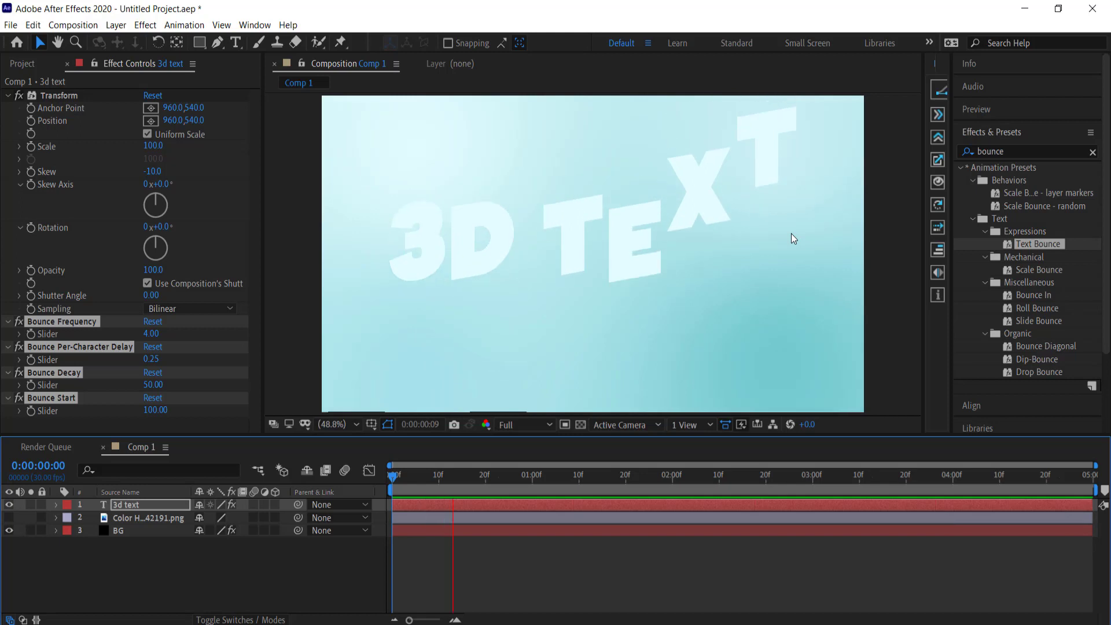
key(space)
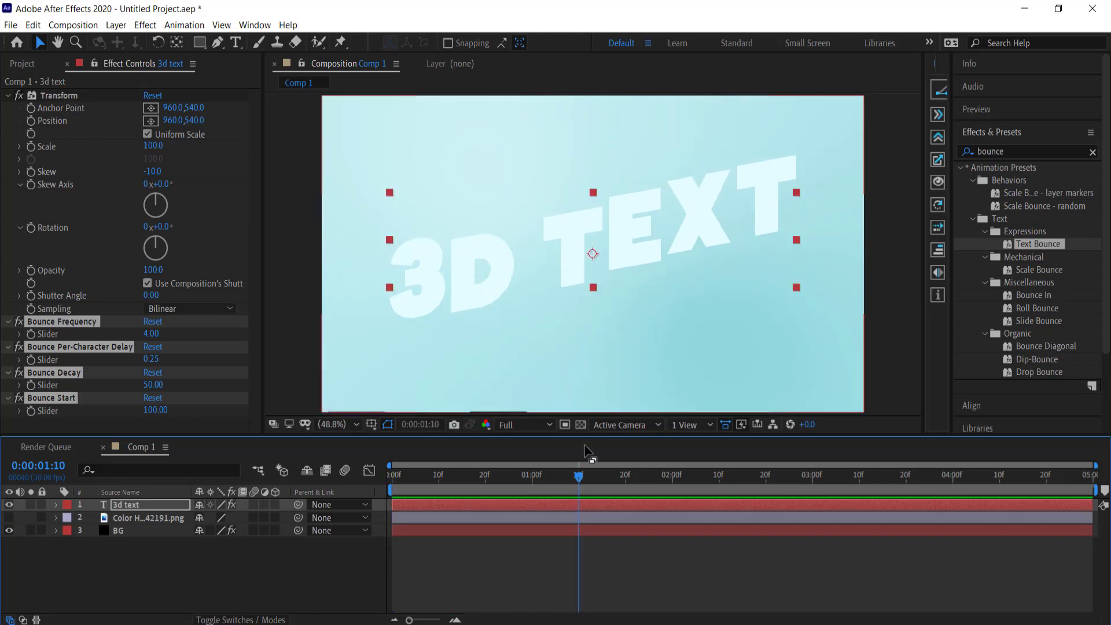
At the first frame, move the text's Animator 1 Position up to 0.0, -800.0, above the composition frame
key(Home)
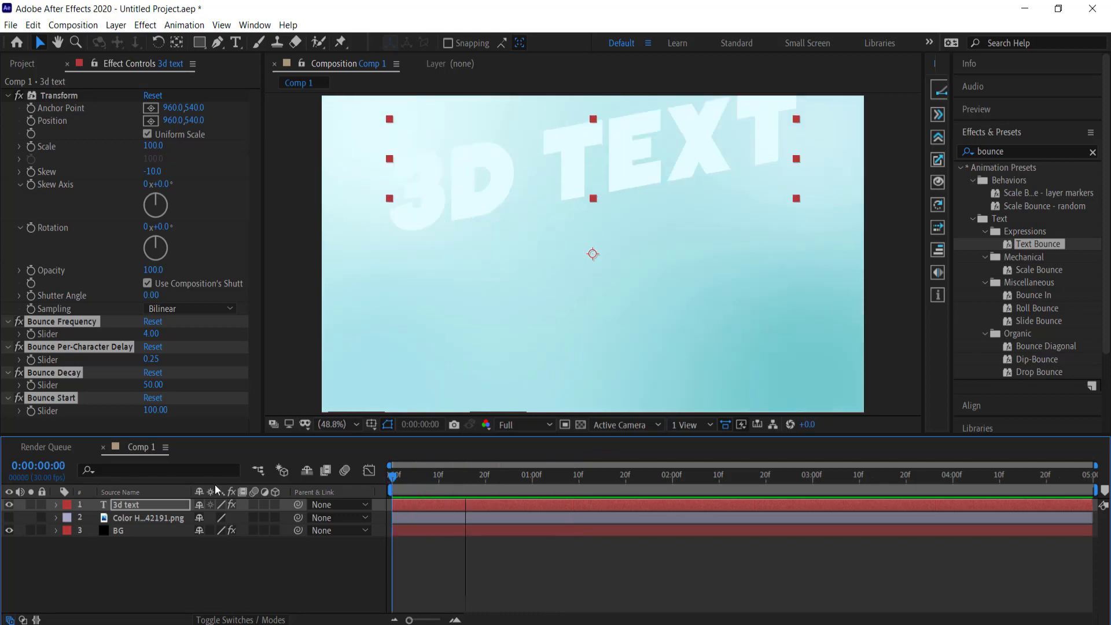
click(57, 503)
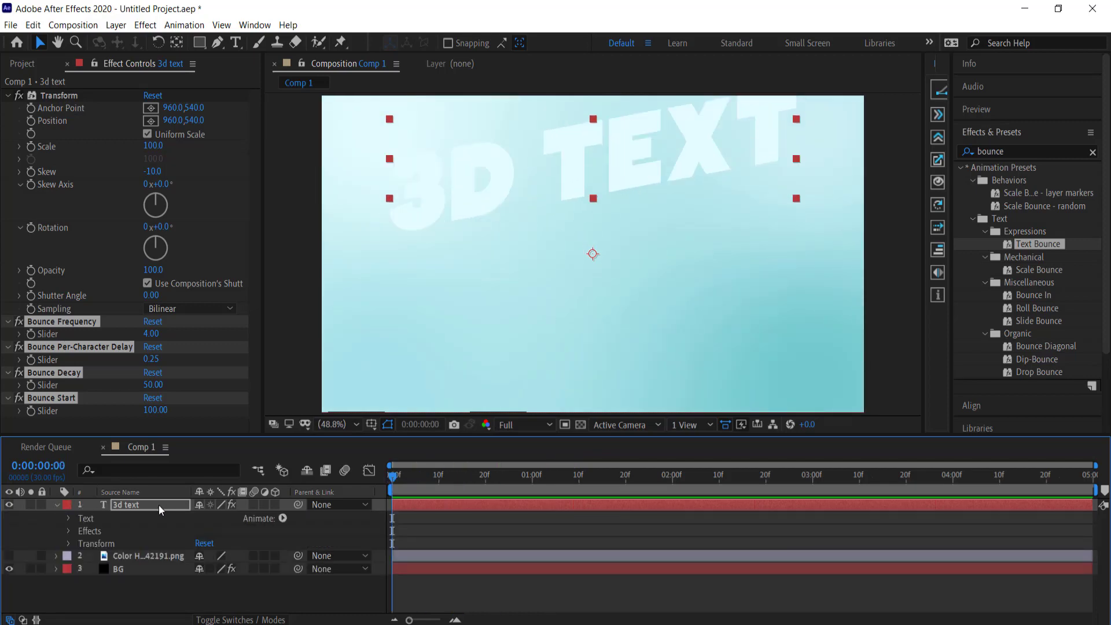
click(67, 517)
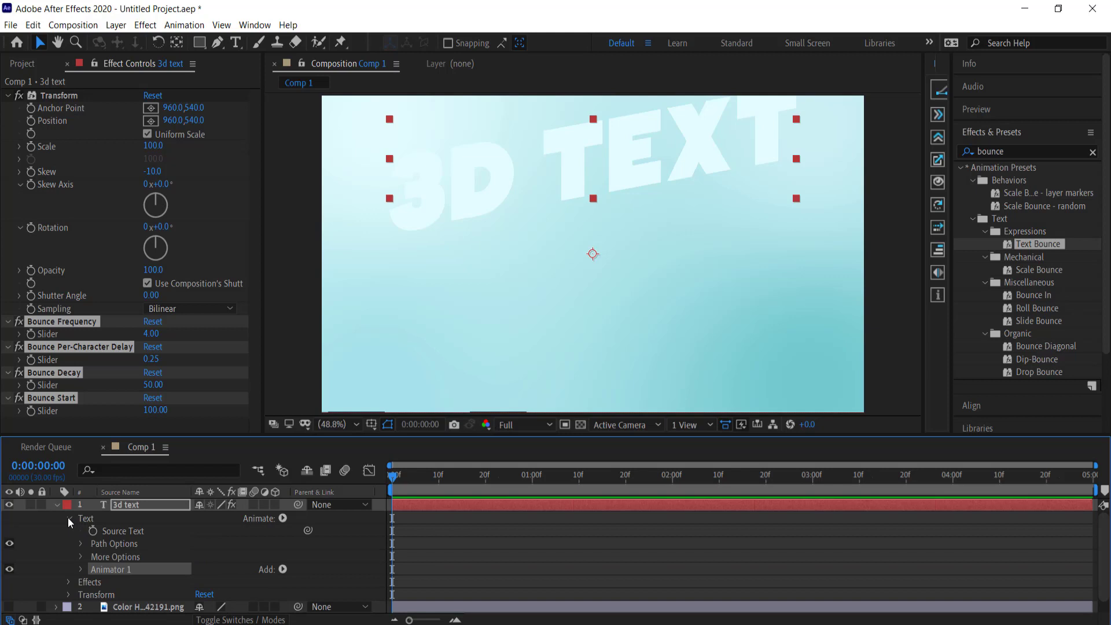
click(80, 569)
click(128, 594)
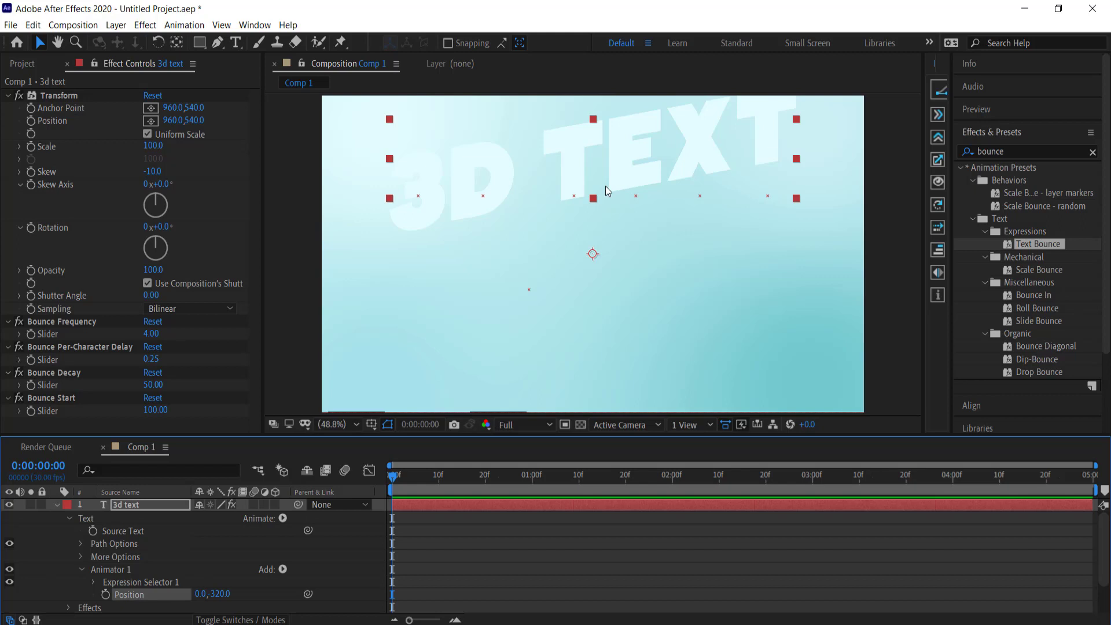
scroll(605, 191, down, 2)
drag(607, 176, 608, 95)
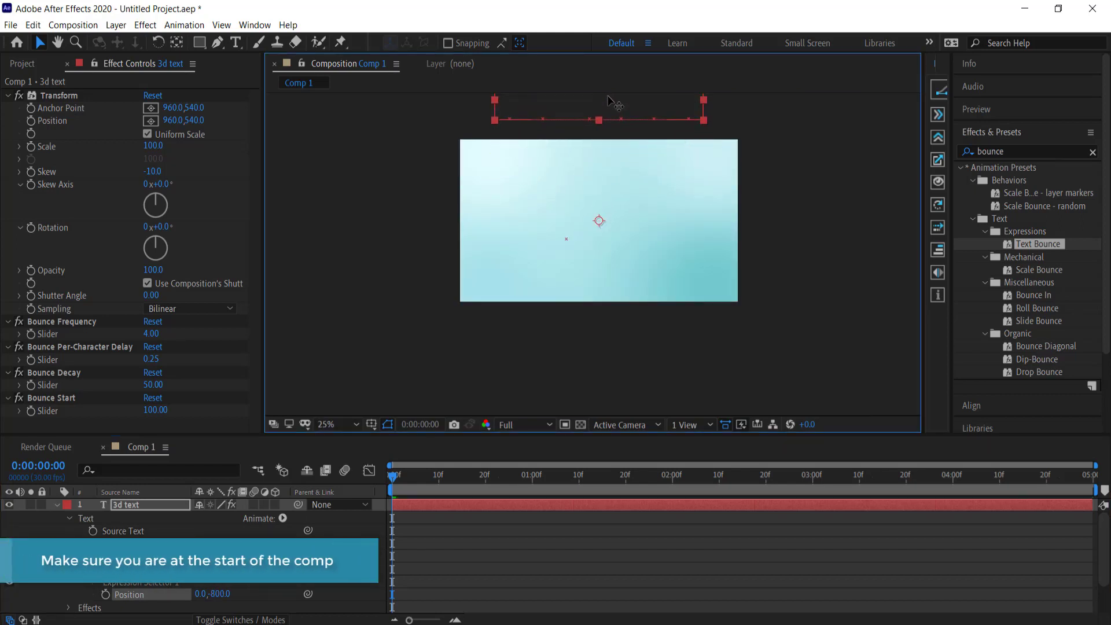
Play the animation from the first frame to check the text dropping in from above
click(399, 479)
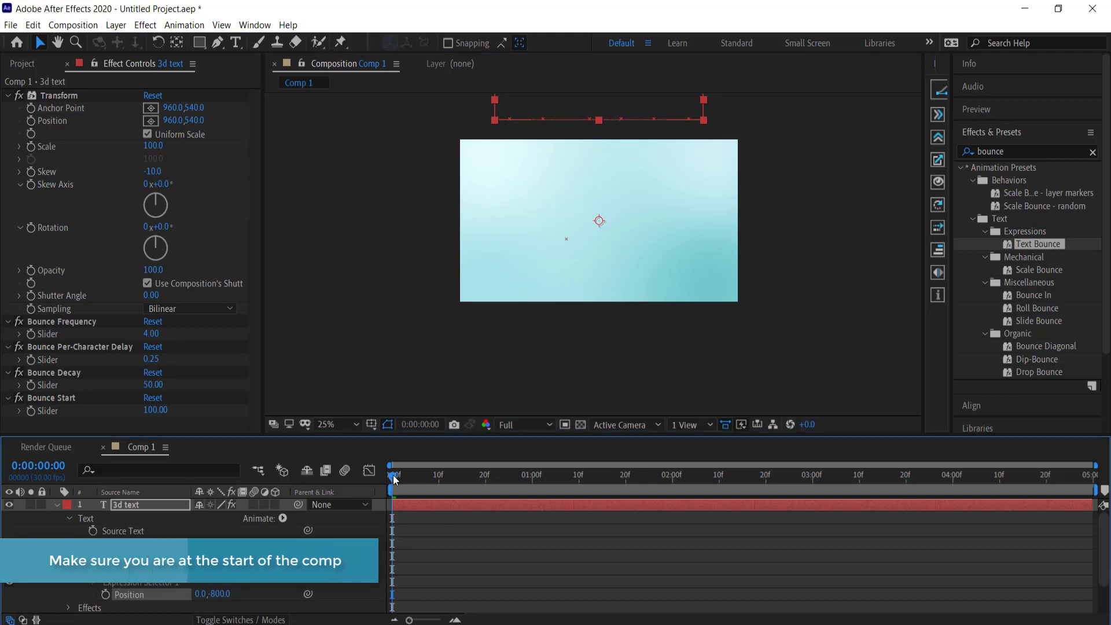
key(space)
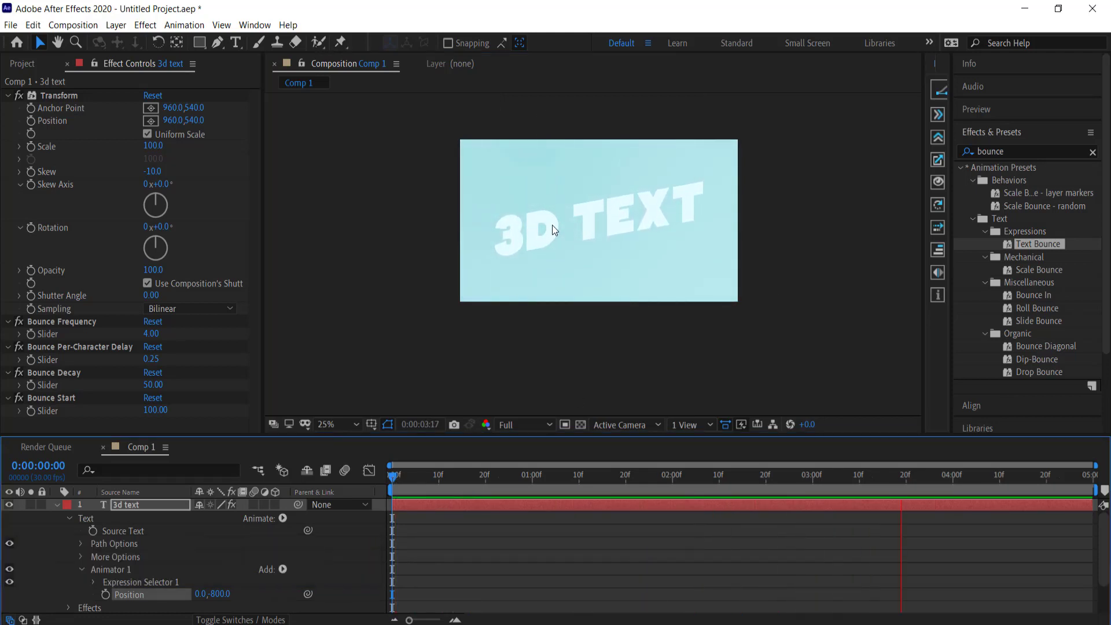
key(space)
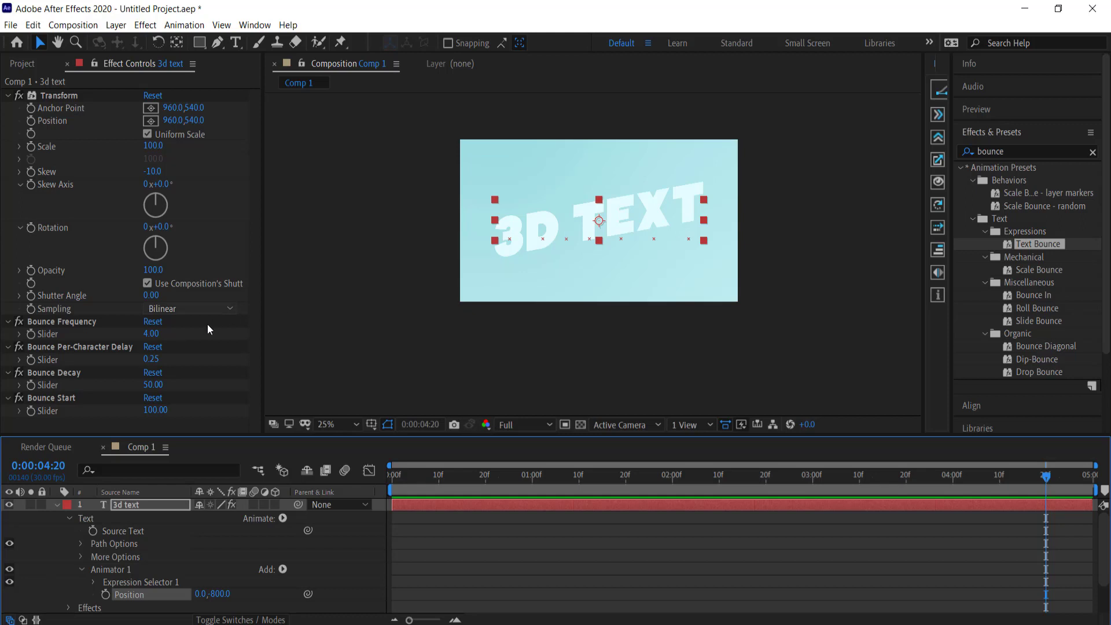
Try a Bounce Frequency of 6 on the 3d text layer
click(150, 334)
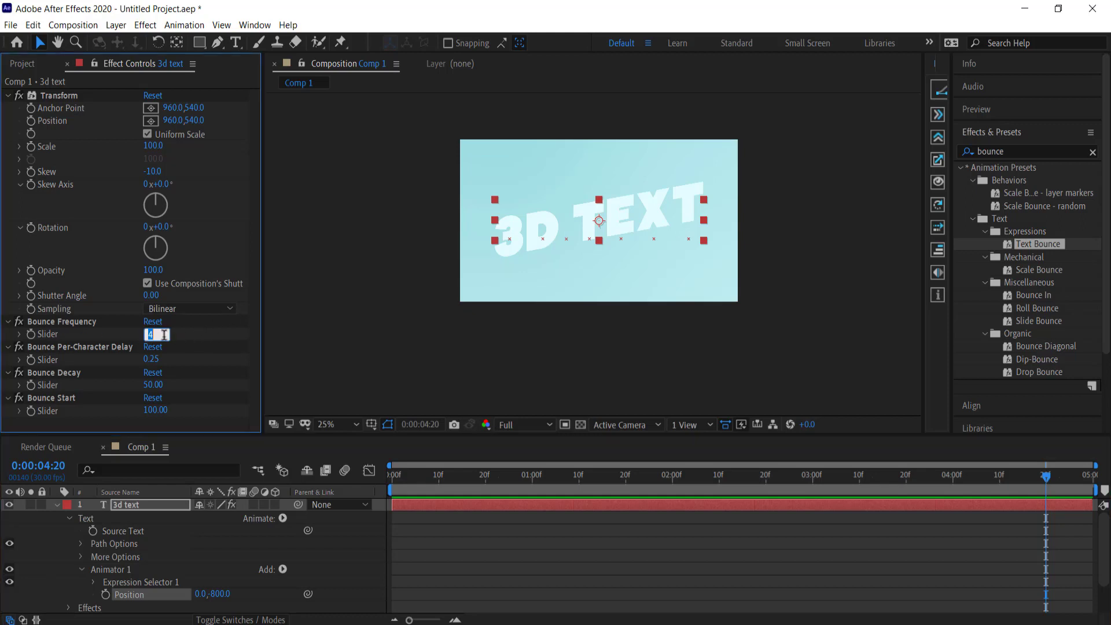
text(6)
key(Return)
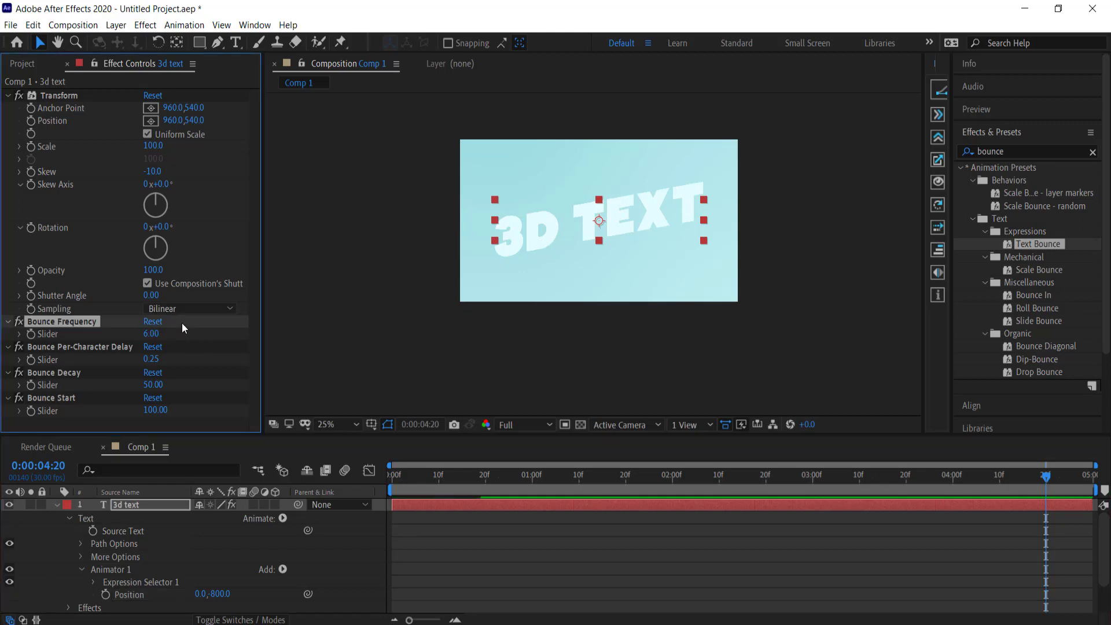
Set the text's Bounce Decay to 40 and its Bounce Per-Character Delay to 0.20
click(152, 385)
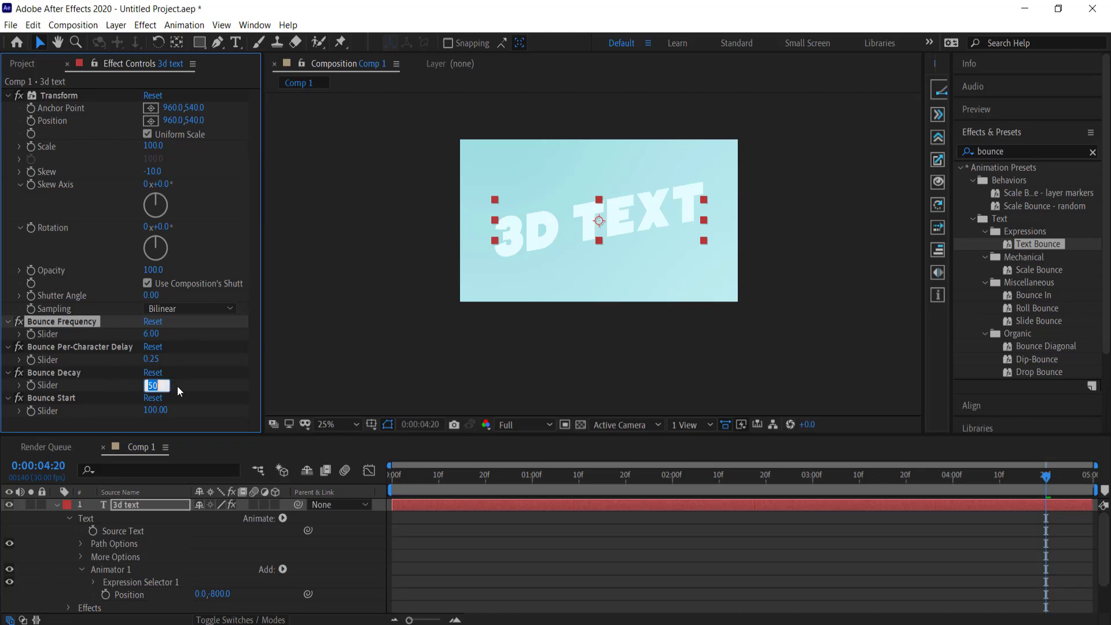
text(40)
key(Return)
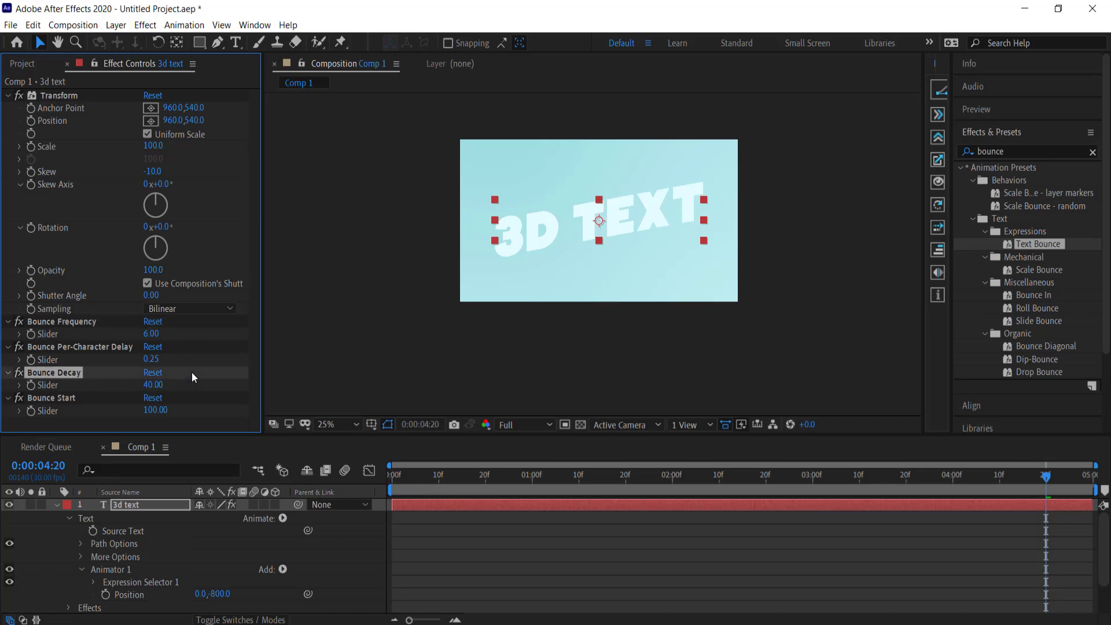
click(152, 359)
key(Return)
Set the text's Bounce Frequency to 4, previewing the bounce animation before and after the change
key(space)
key(space)
click(151, 333)
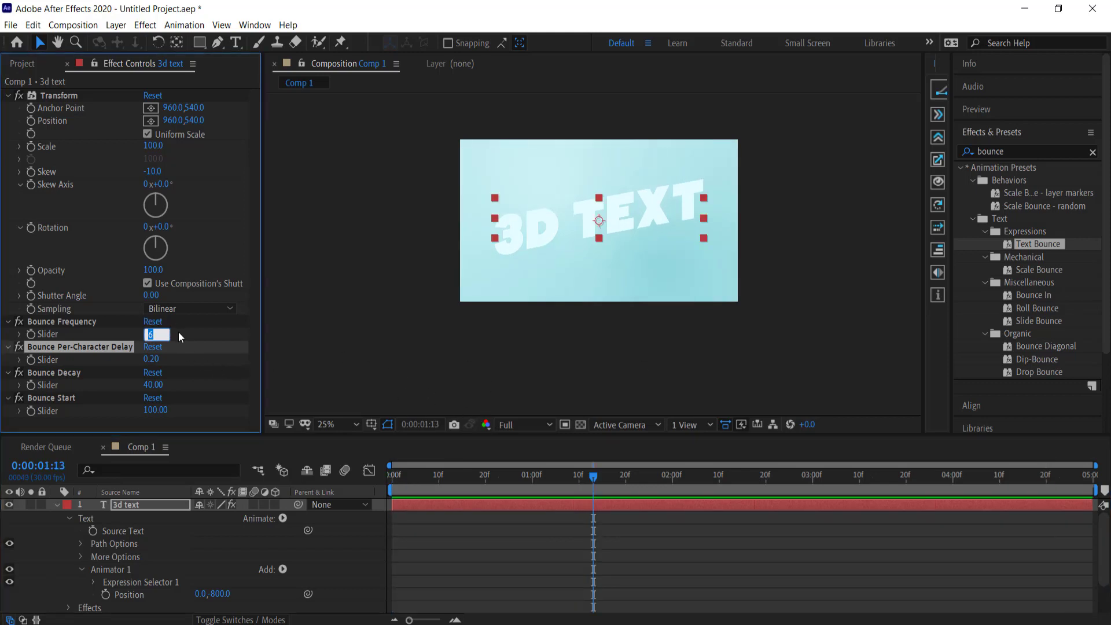
key(Return)
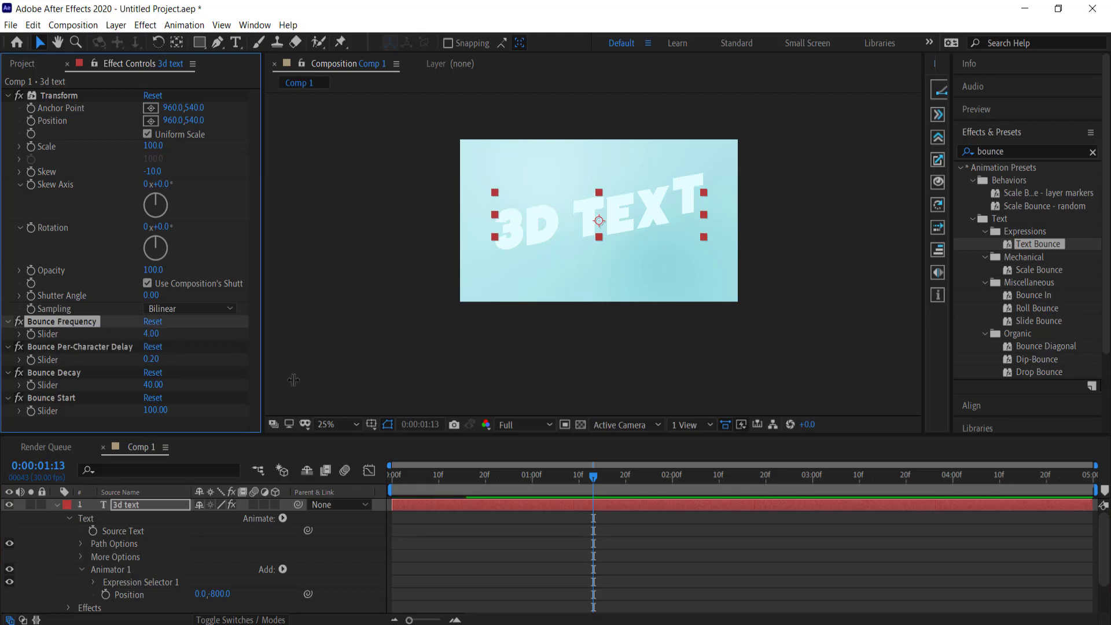
drag(595, 476, 542, 476)
key(space)
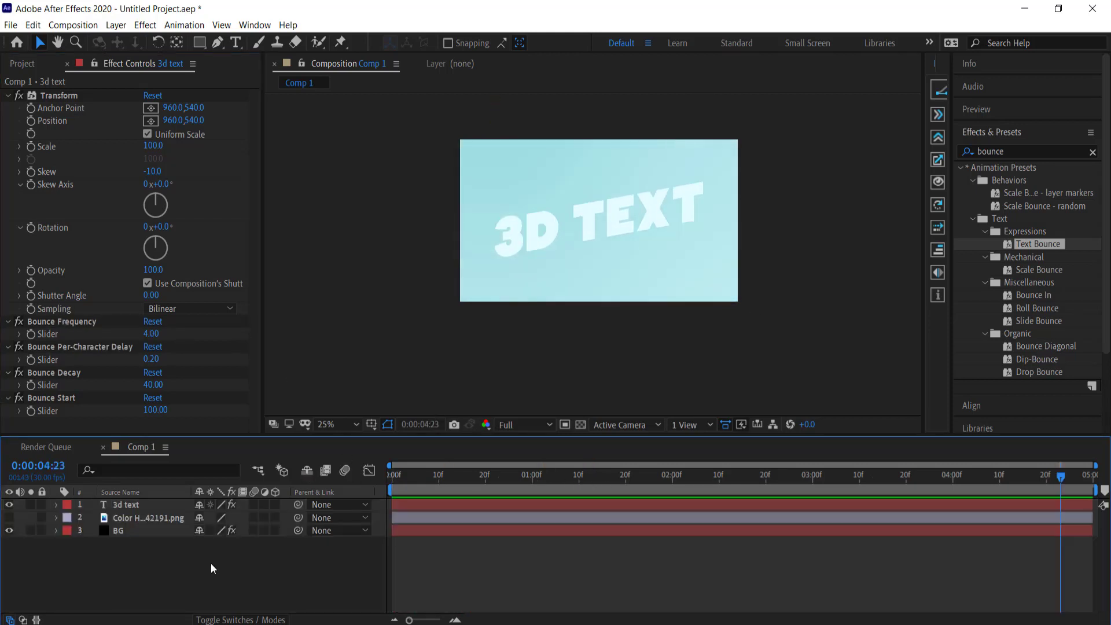
Pre-compose the 3d text layer into a new composition named TEXT, moving all attributes into it
click(130, 506)
right_click(129, 505)
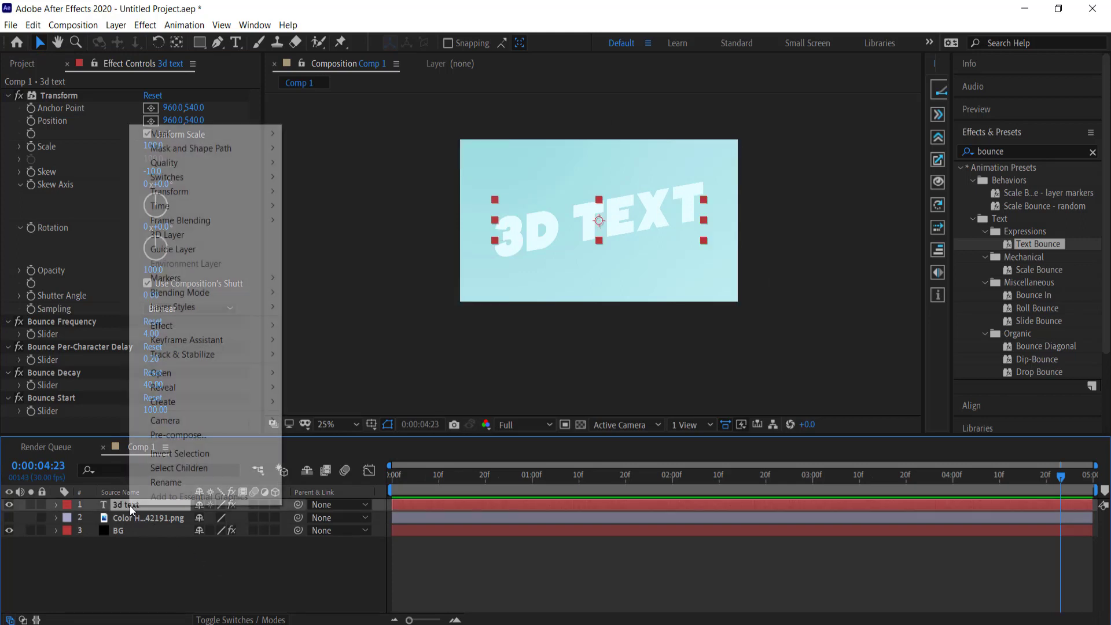
click(213, 434)
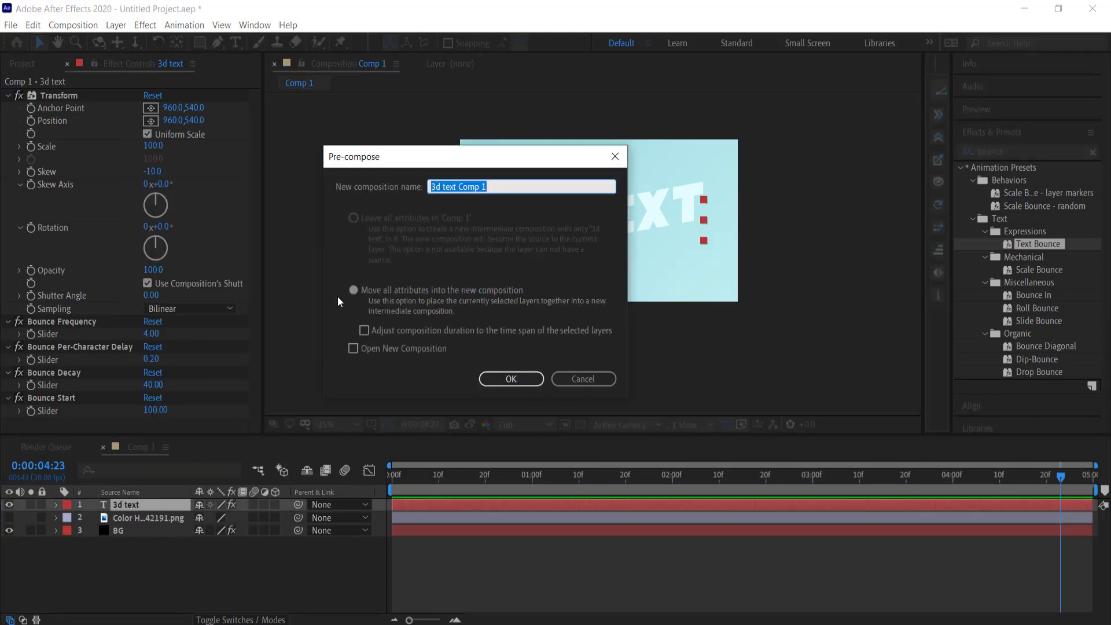
text(TEXT)
key(Return)
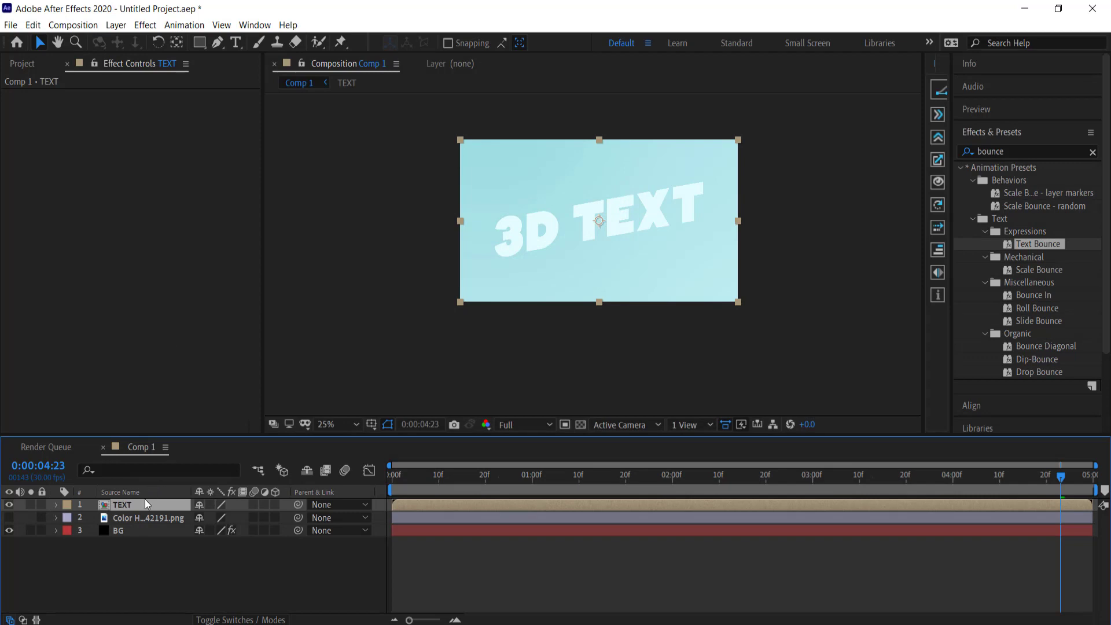
Add the expression [position[0],position[1],index+4]; to the TEXT layer's Position property
key(p)
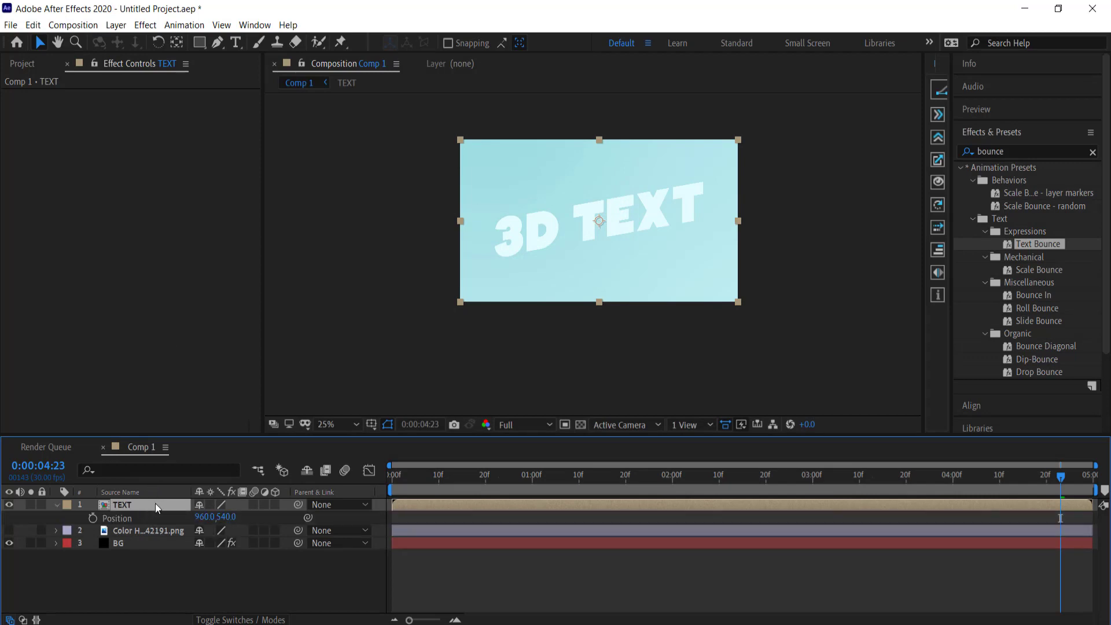
alt+click(92, 517)
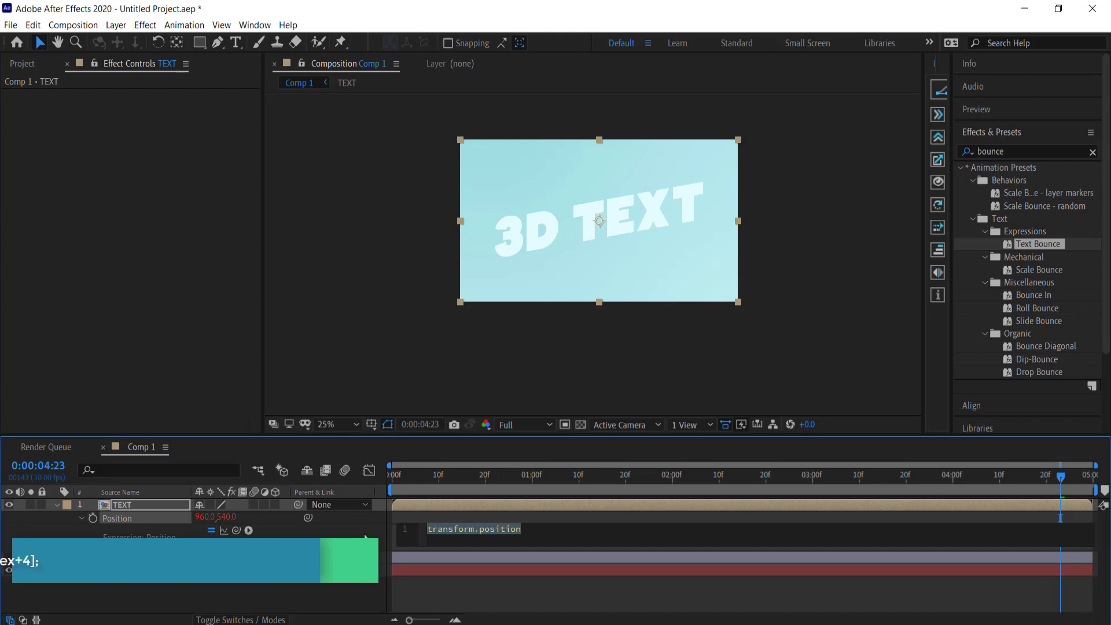
key(BackSpace)
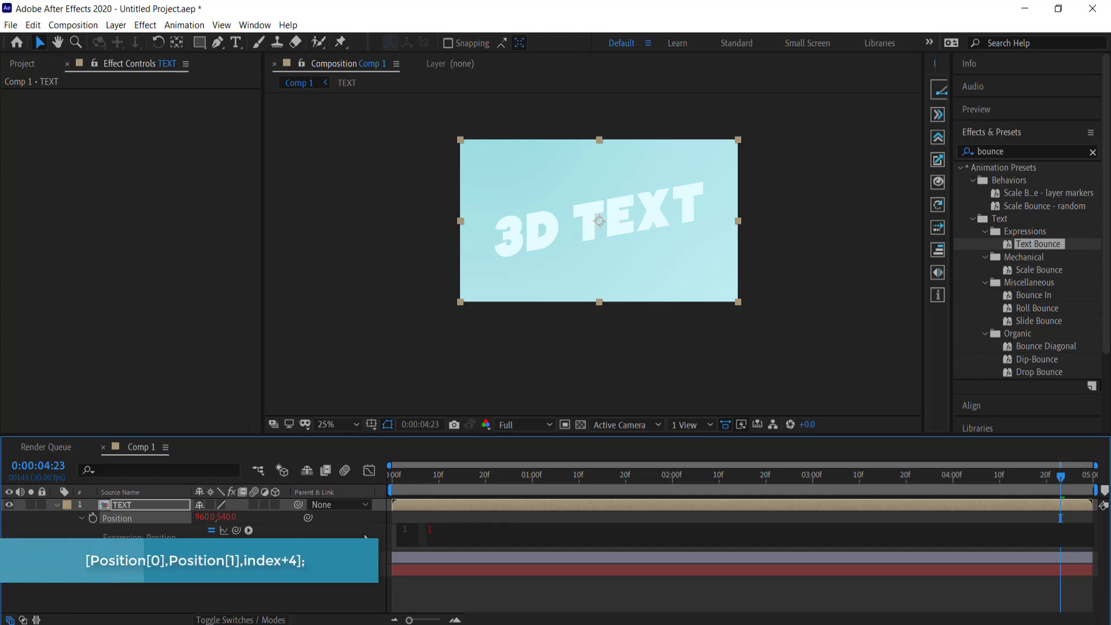
text([pos)
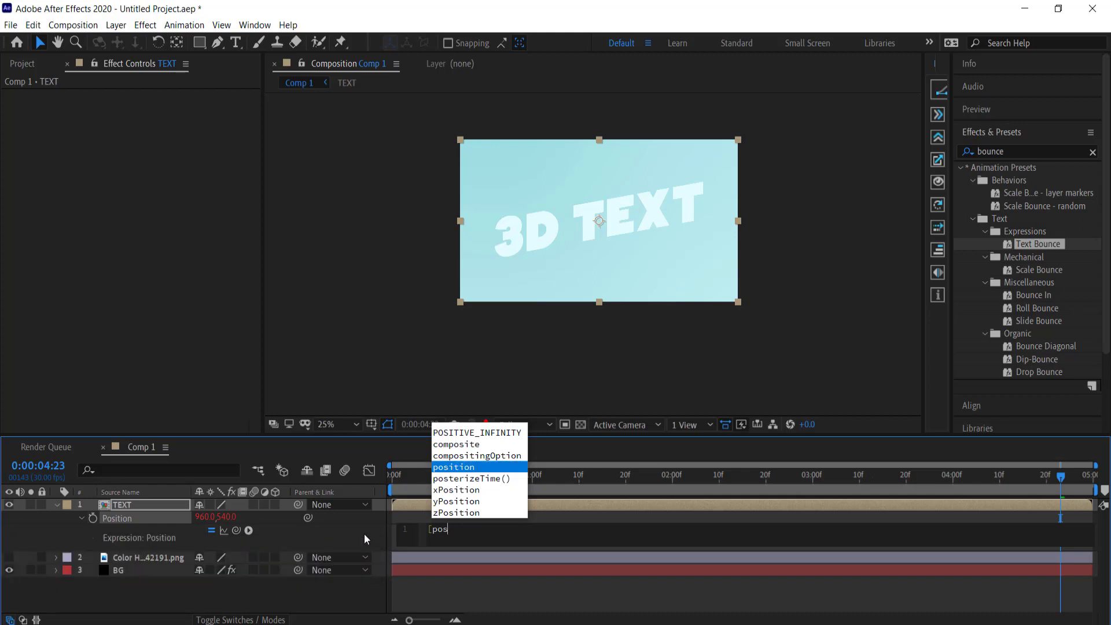
key(Return)
text([)
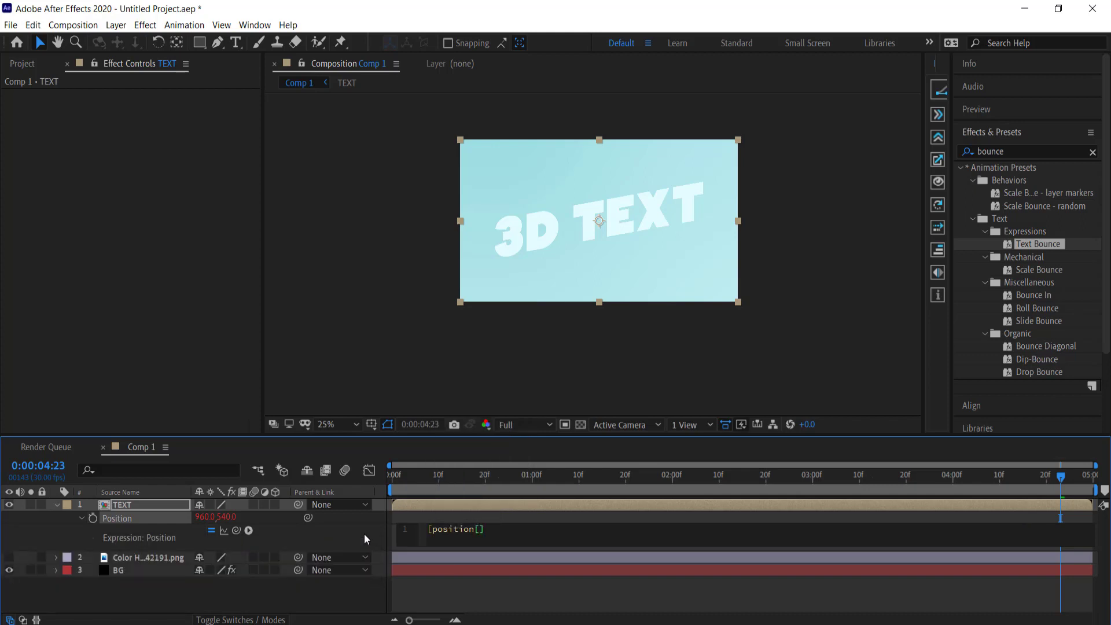
text(0],pos)
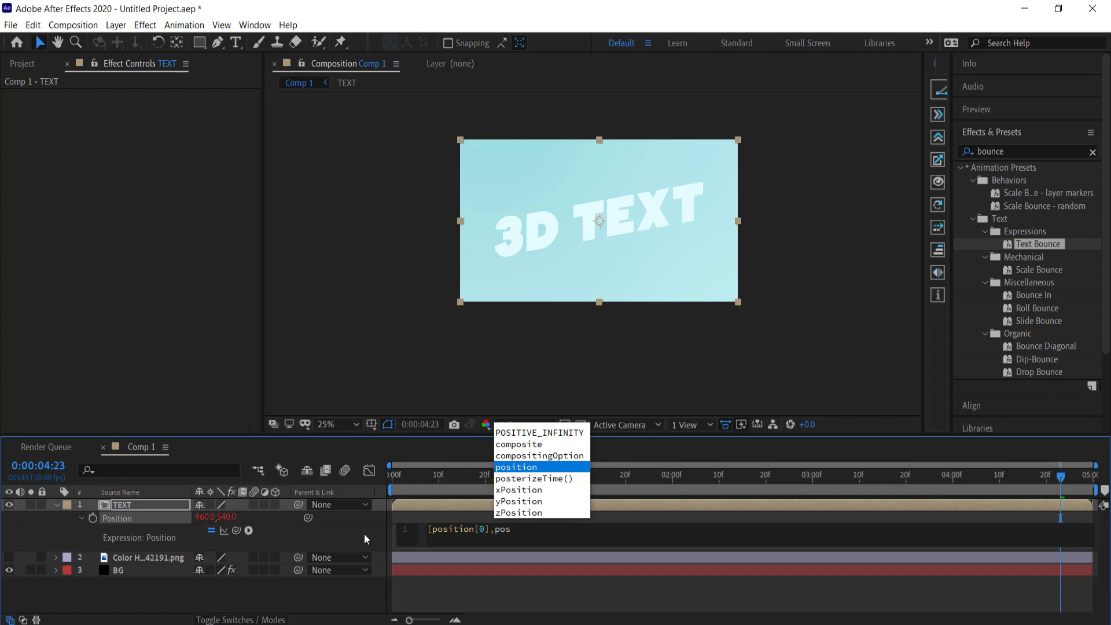
key(Return)
text([)
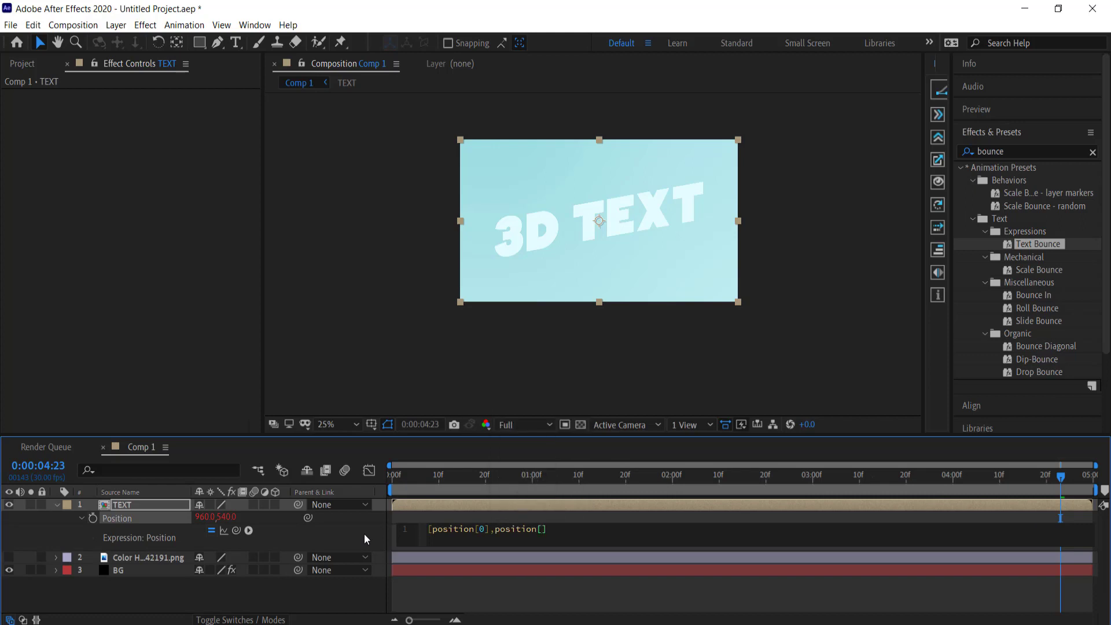
text(1],inde)
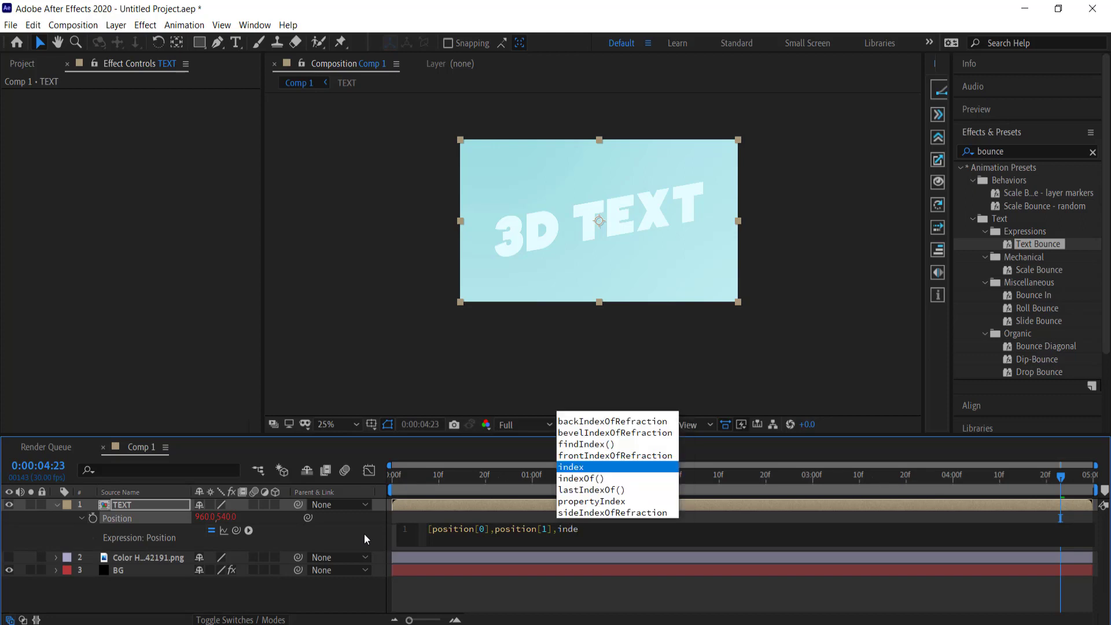
key(Return)
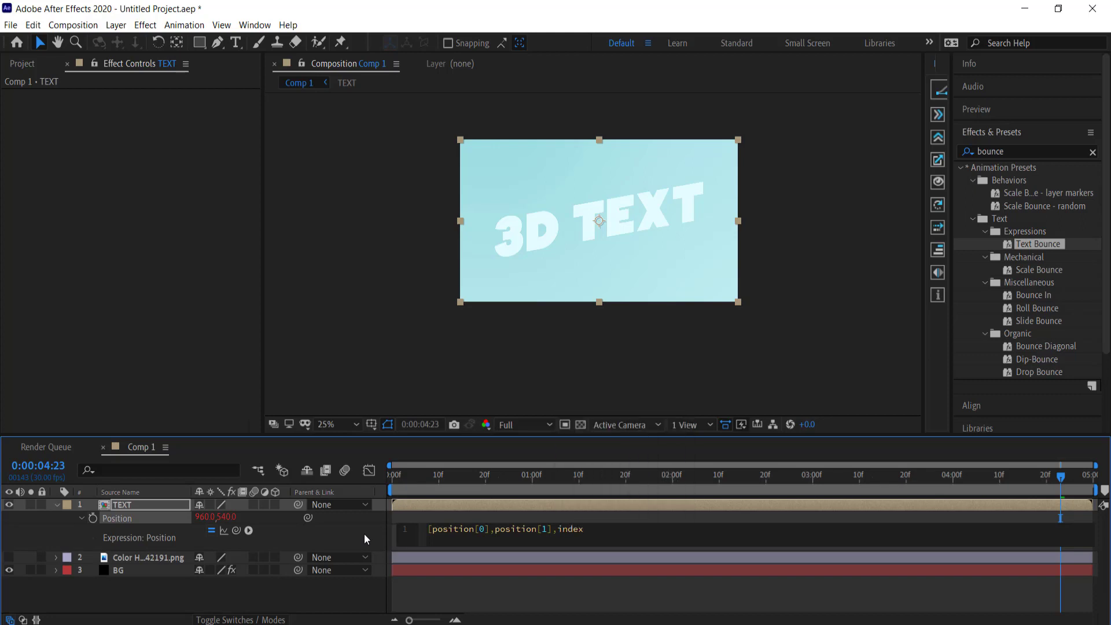
text(+4];)
click(574, 564)
drag(605, 529, 421, 525)
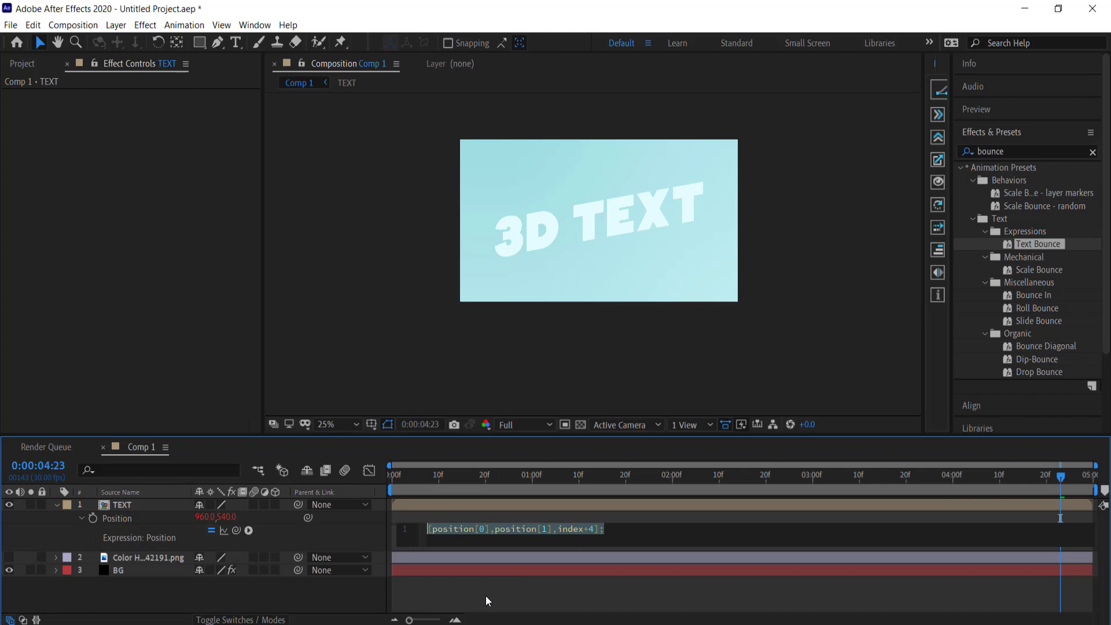
Turn the TEXT layer into a 3D layer and collapse its properties
click(276, 505)
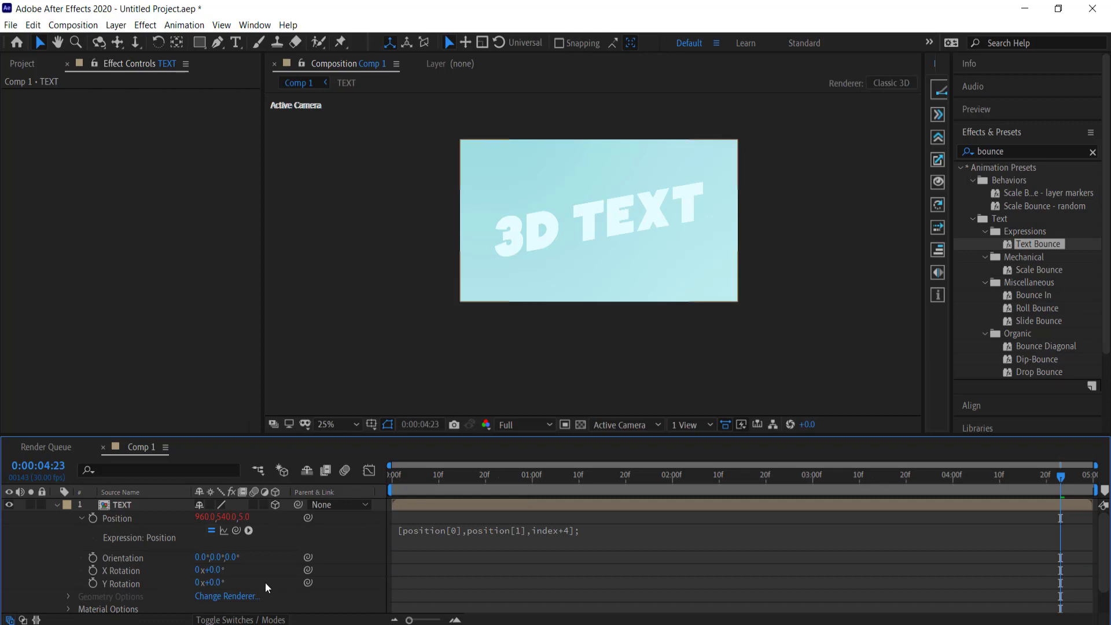
click(238, 619)
click(237, 619)
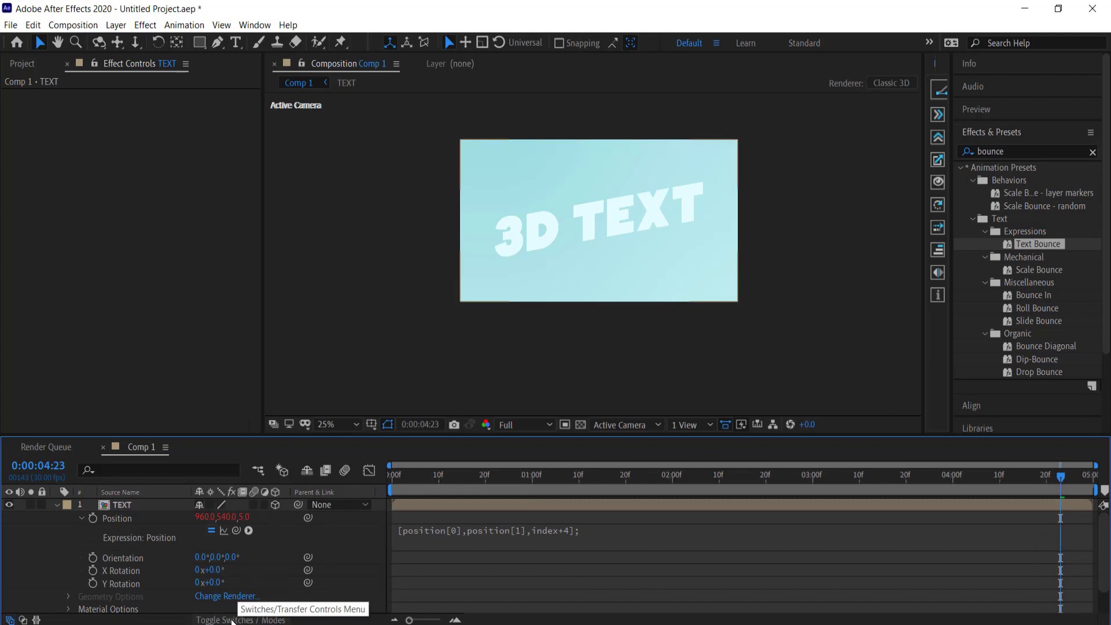
click(56, 505)
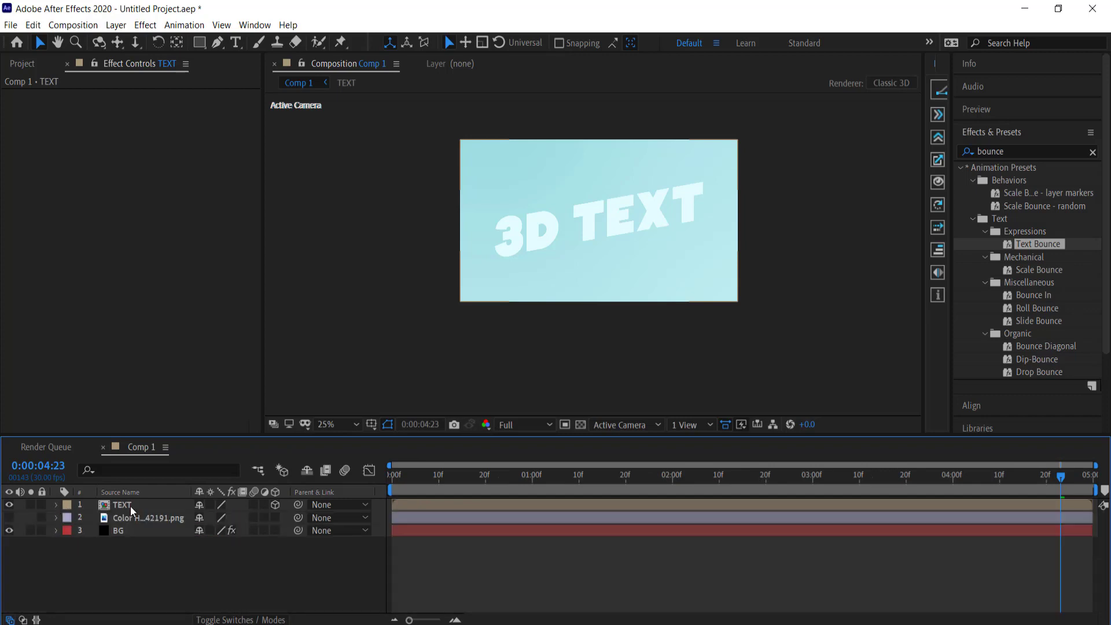
Duplicate the TEXT layer repeatedly to build a stack of 36 TEXT layers
click(133, 509)
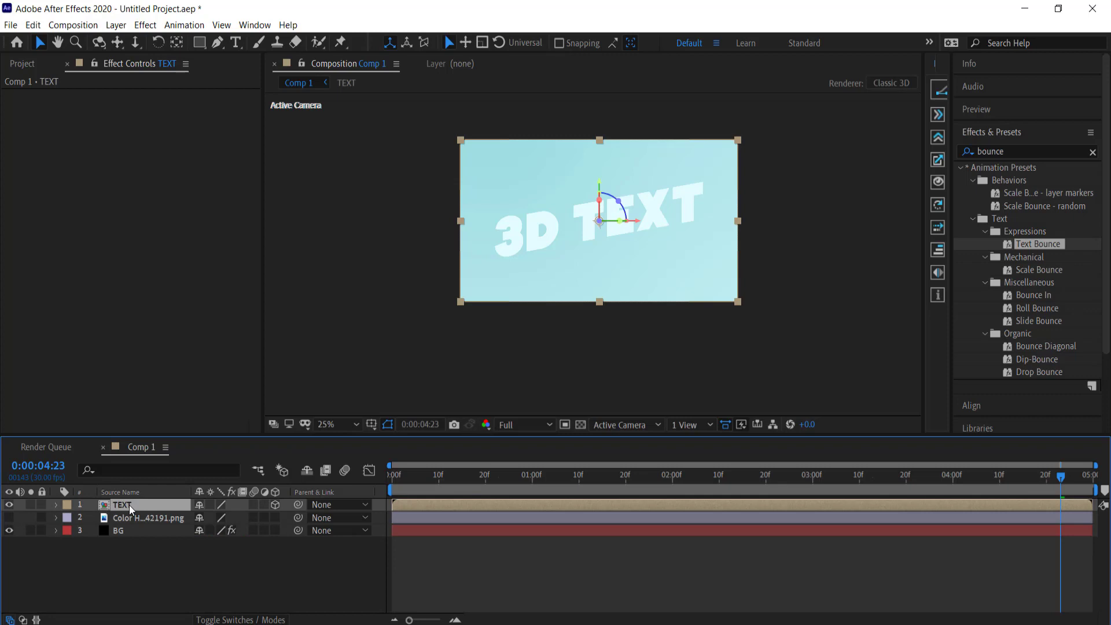
key(ctrl+d)
key(ctrl+d)
key(ctrl+d)
key(ctrl+d)
key(ctrl+d)
key(ctrl+d)
key(ctrl+d)
key(ctrl+d)
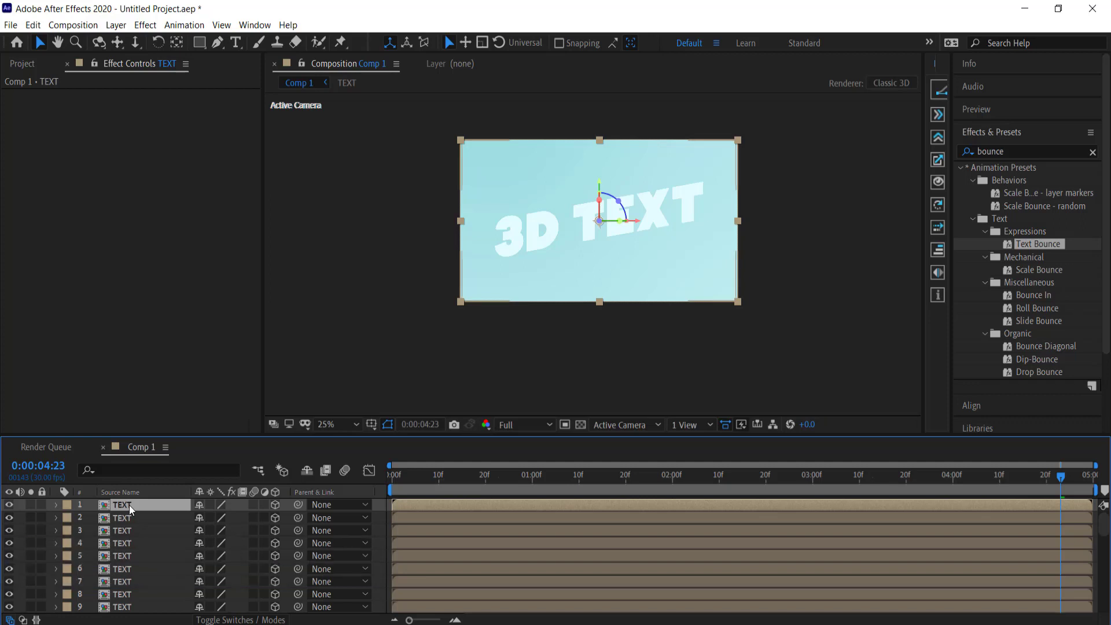
scroll(161, 547, down, 9)
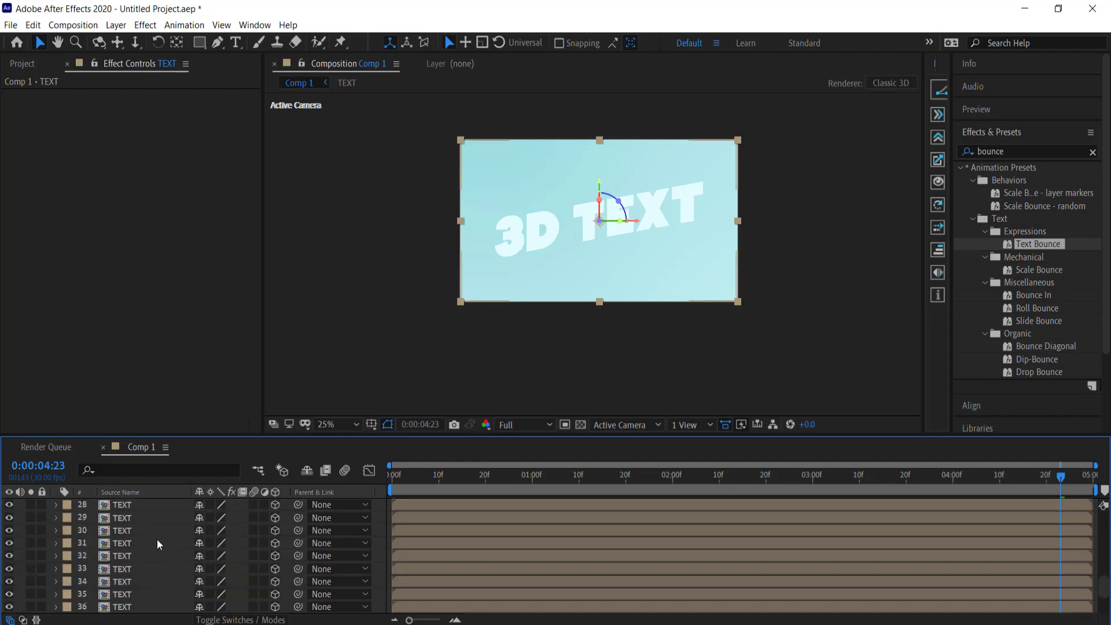
scroll(161, 544, down, 1)
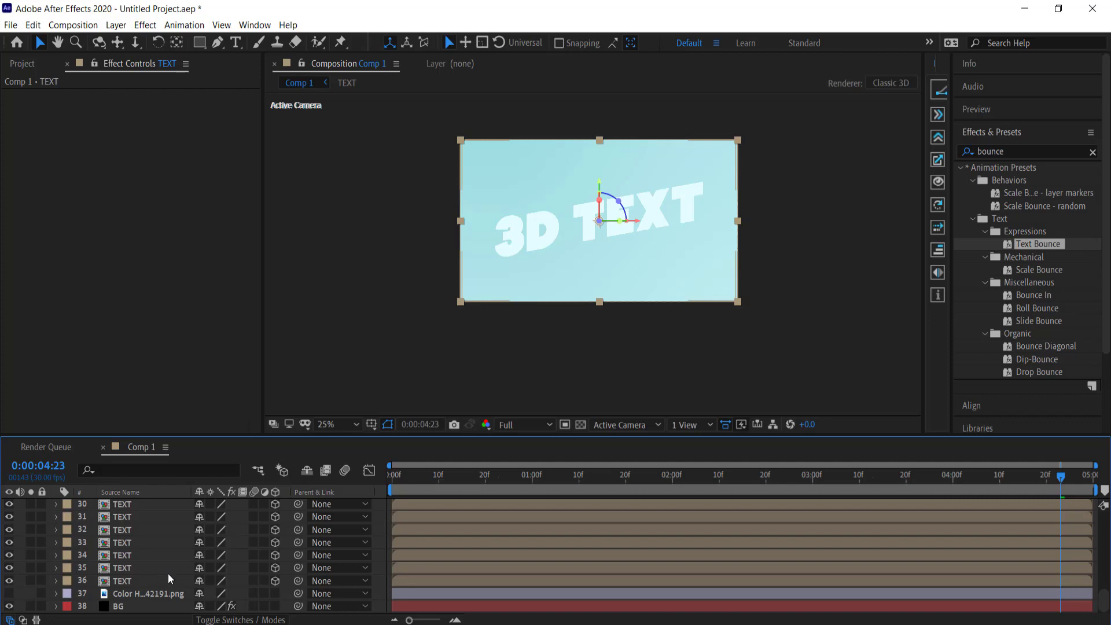
scroll(170, 578, up, 10)
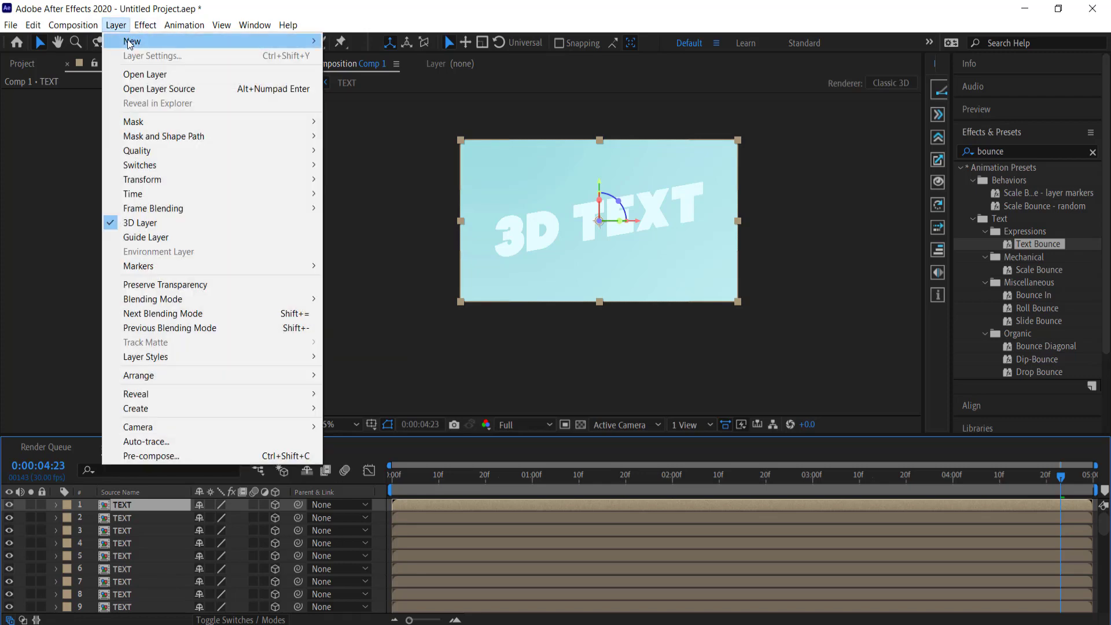
Create a two-node camera named Camera 1 with the 50mm preset
mouse_move(130, 41)
click(362, 84)
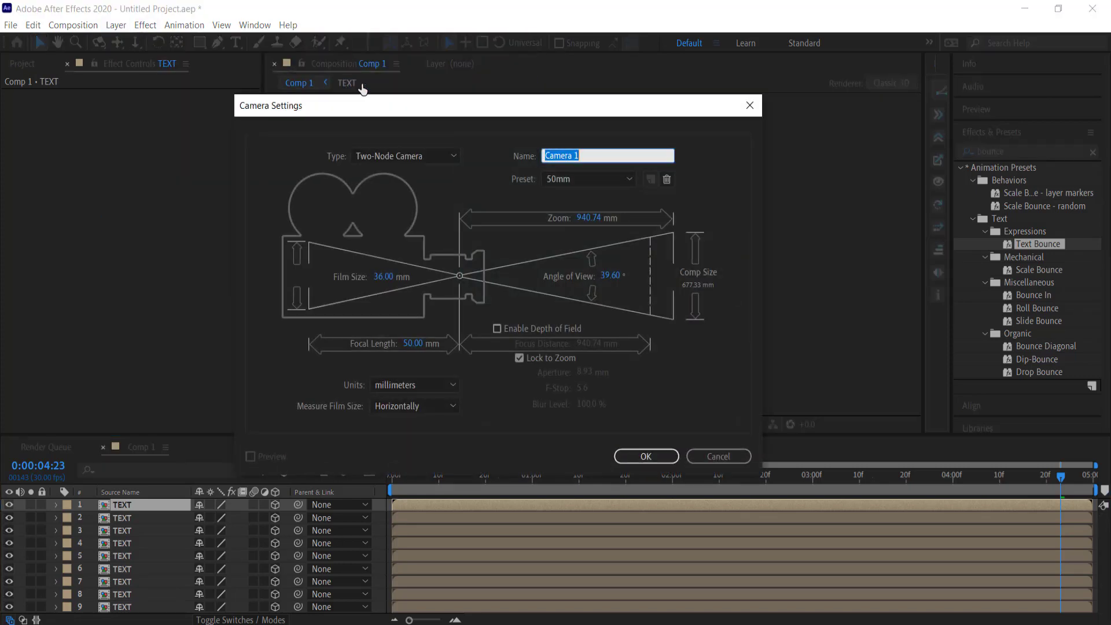
click(624, 178)
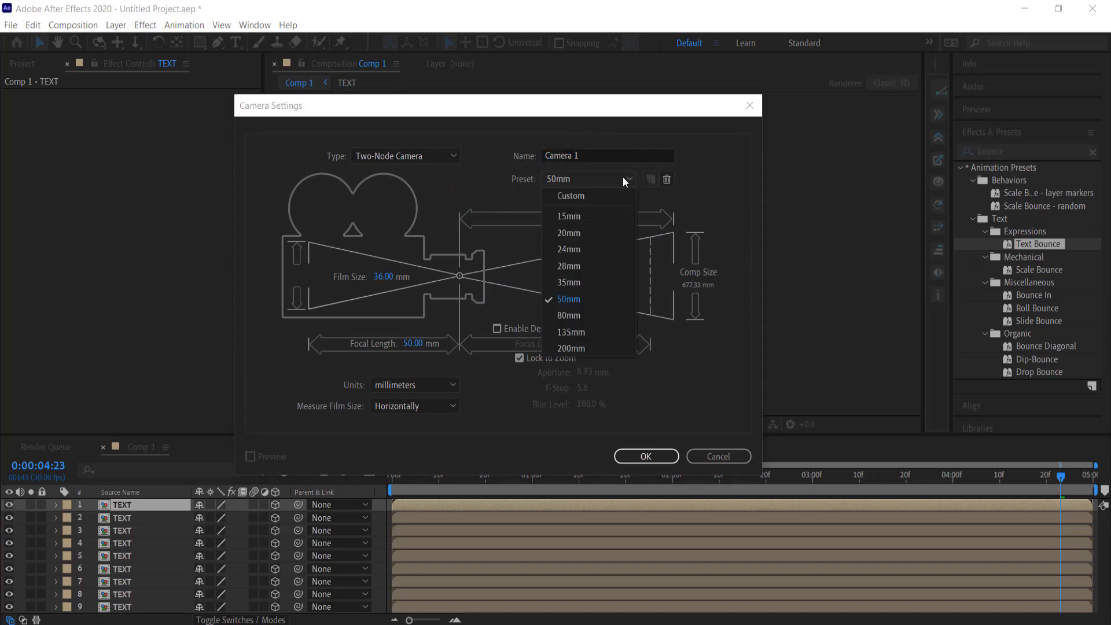
click(579, 299)
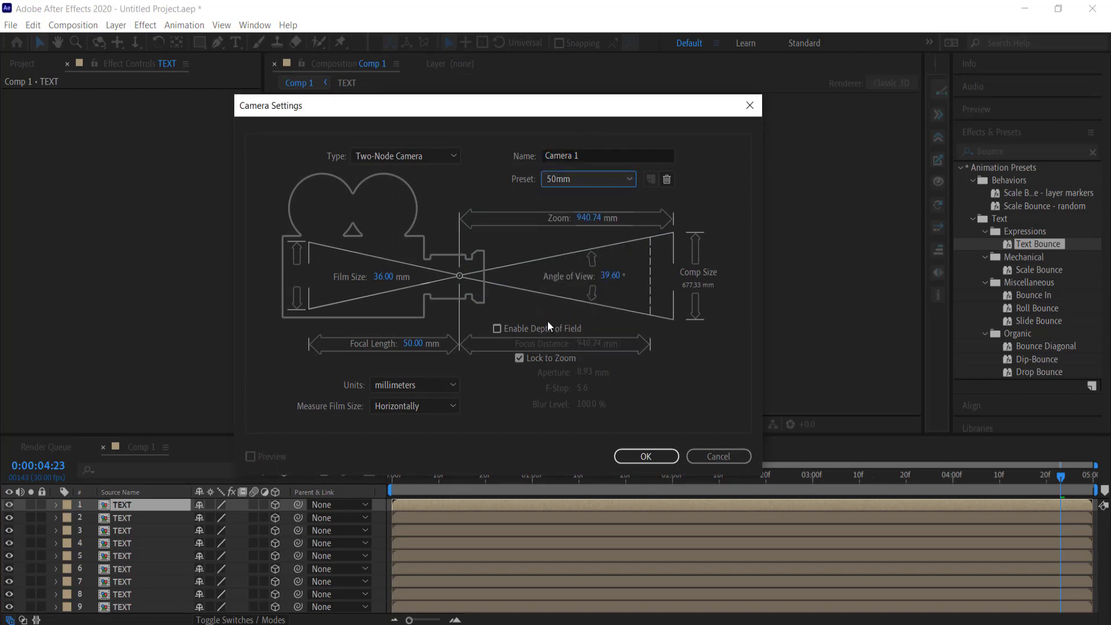
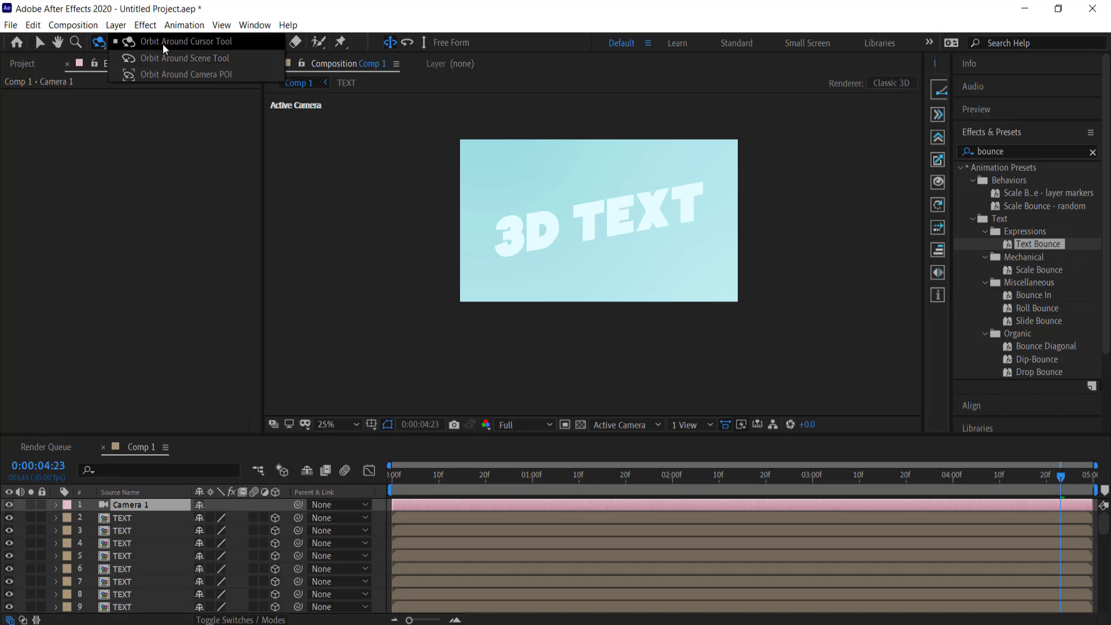
Orbit the camera around the text with the Orbit Around Cursor Tool to a slight side angle showing its depth
click(162, 44)
drag(596, 227, 530, 212)
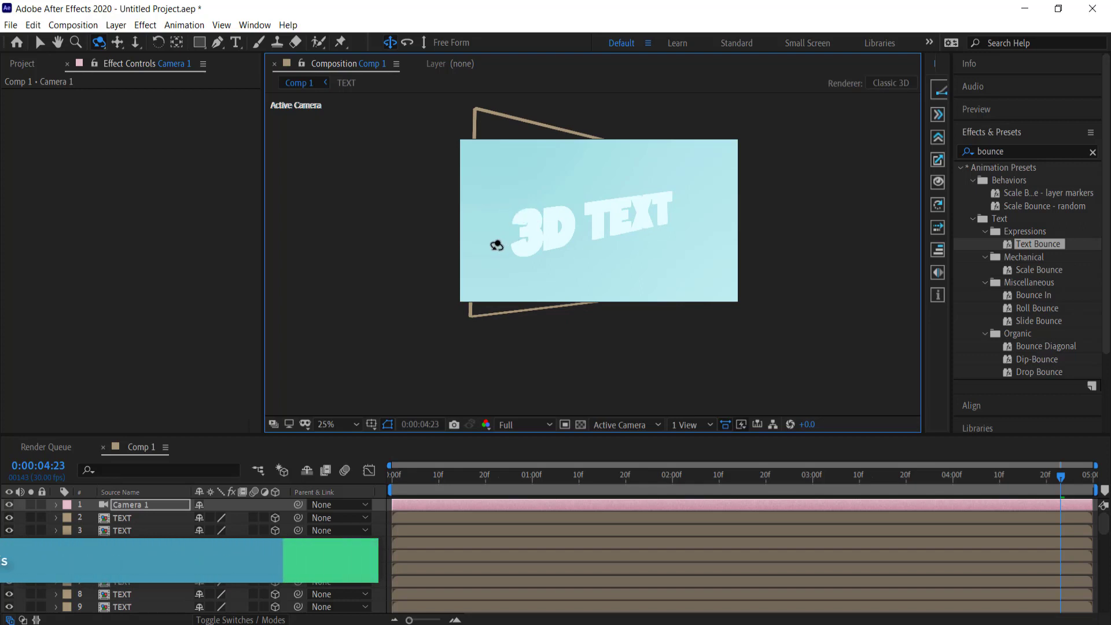
drag(694, 231, 674, 239)
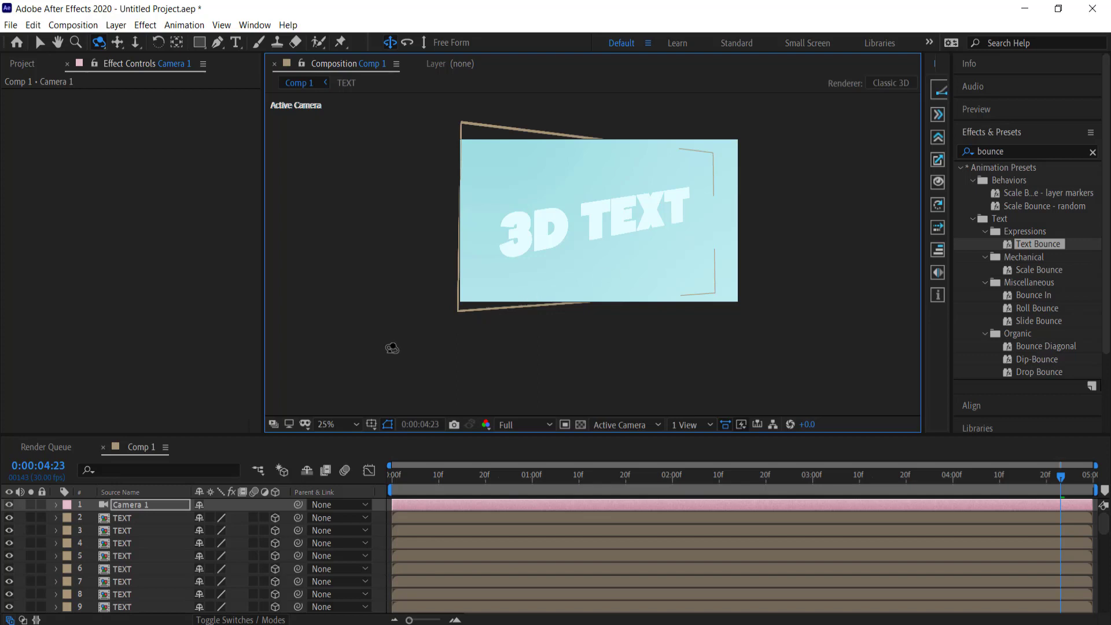
Apply the Fill effect to the topmost TEXT layer and check the front face by orbiting the camera
click(128, 523)
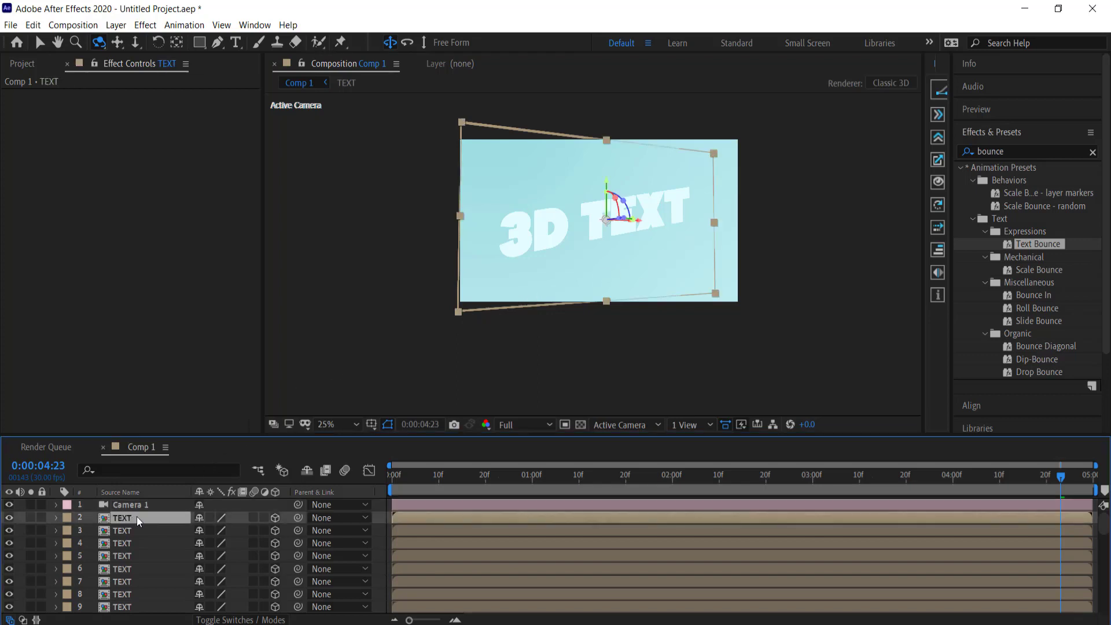
click(1019, 153)
text(fill)
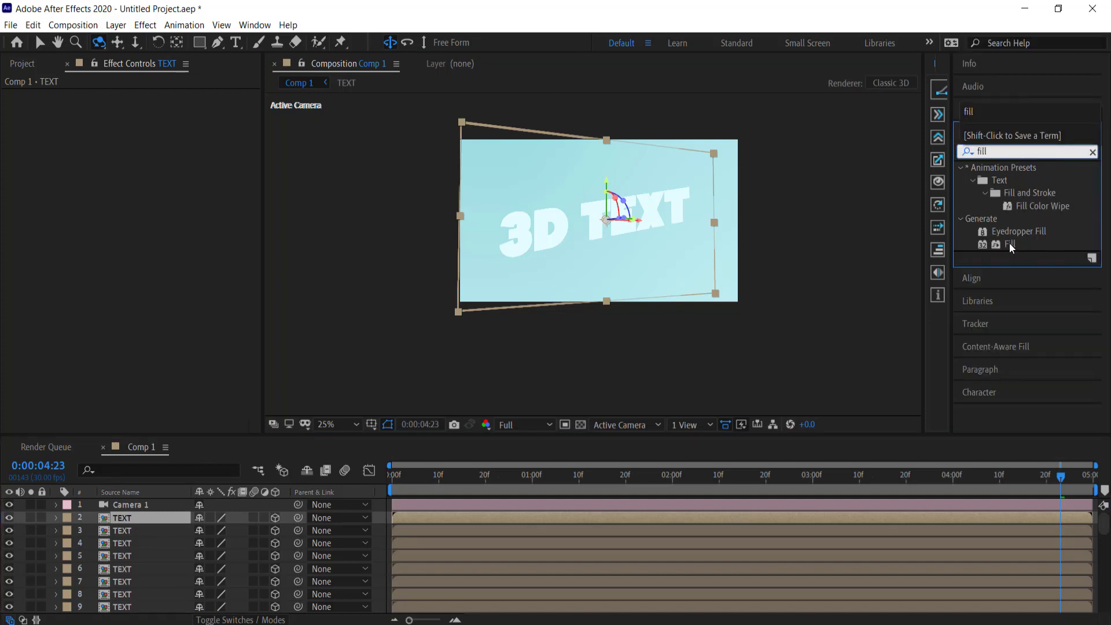
drag(1011, 248, 145, 518)
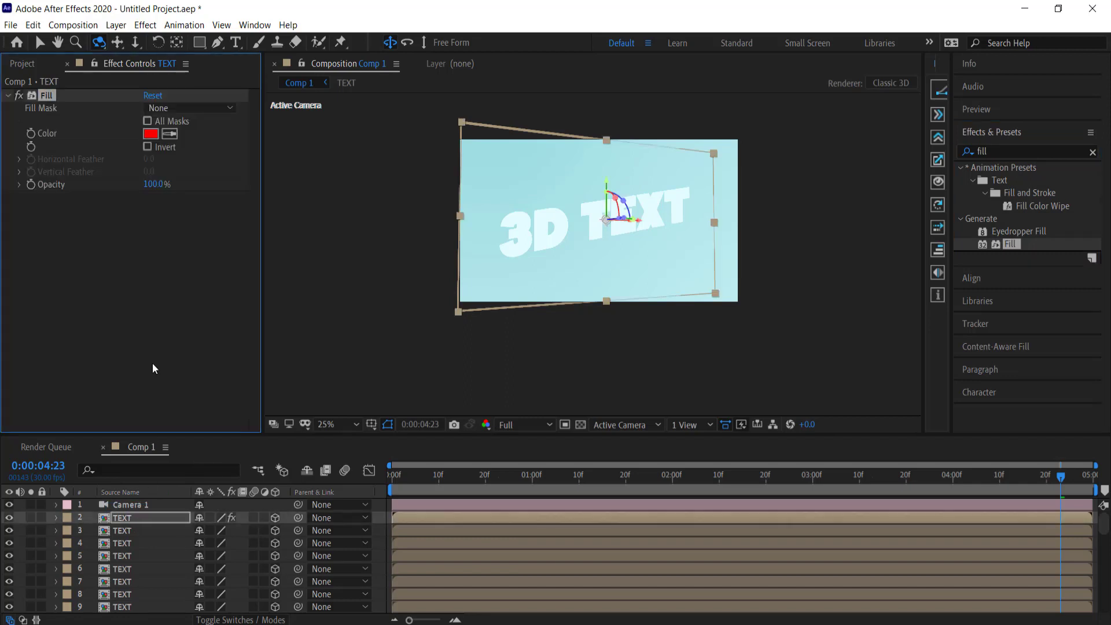
key(v)
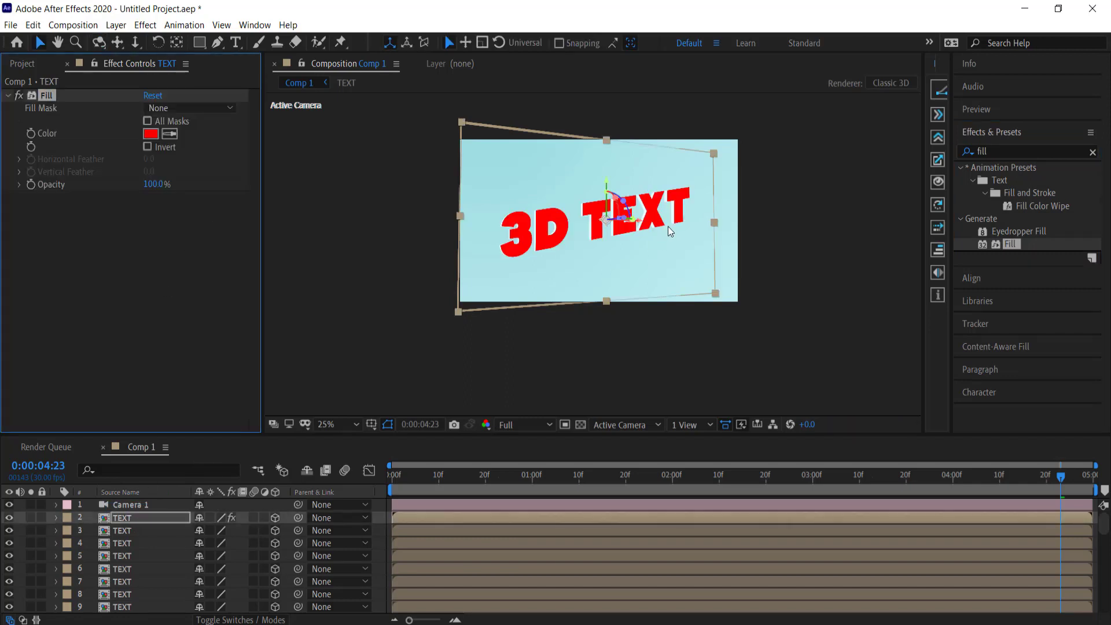
click(787, 238)
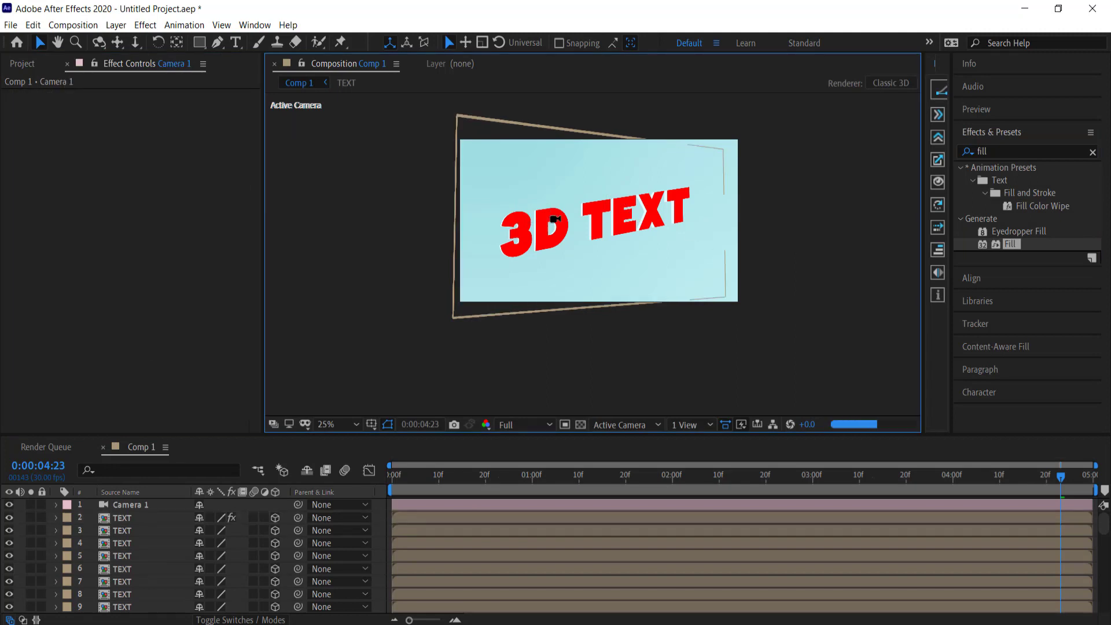
drag(540, 219, 599, 217)
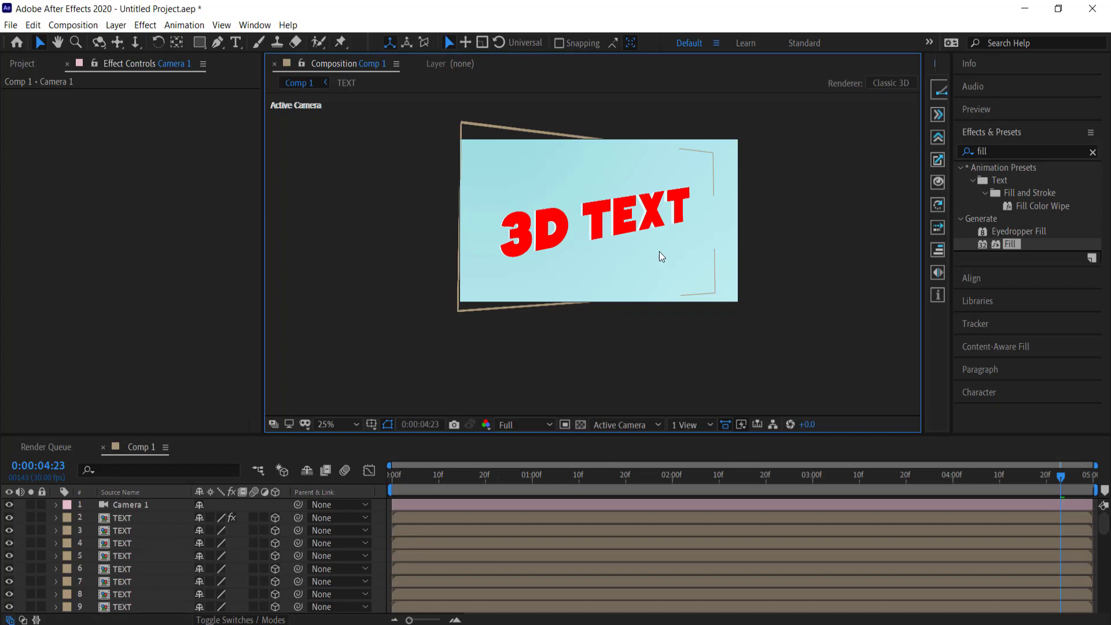
Make the Color Hunt palette image visible and move its layer directly below Camera 1, above the TEXT layers
click(133, 521)
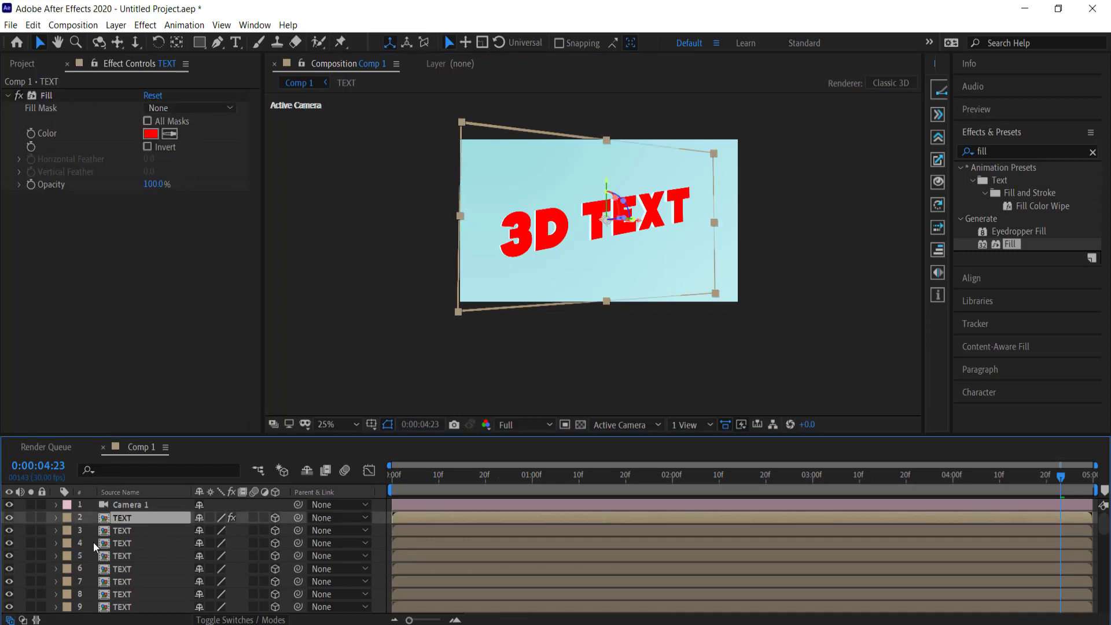
scroll(95, 546, down, 10)
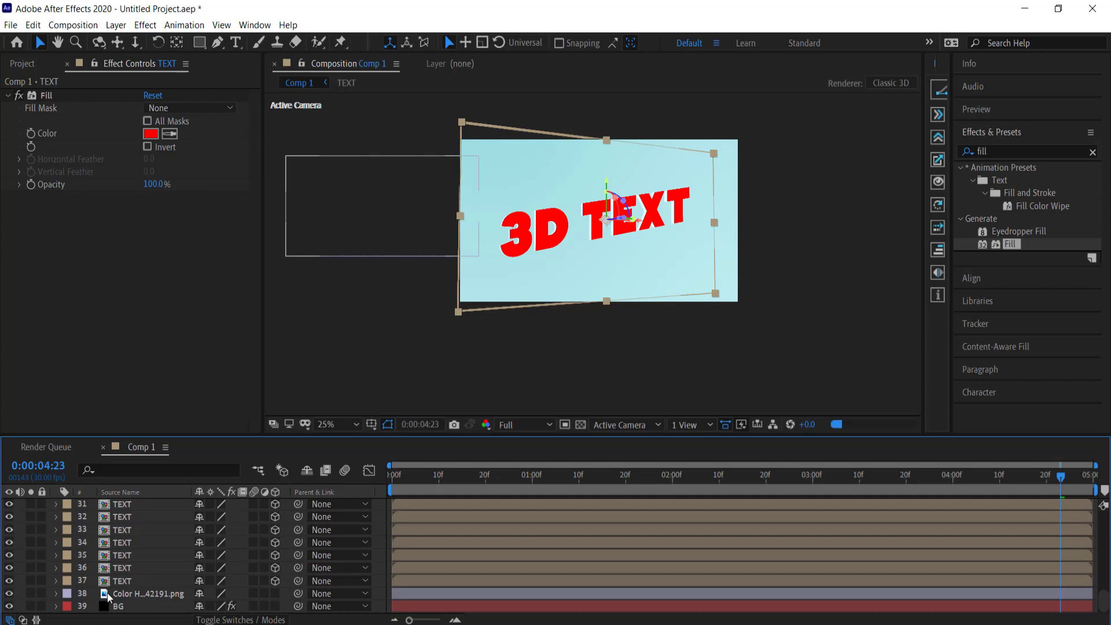
drag(135, 595, 135, 505)
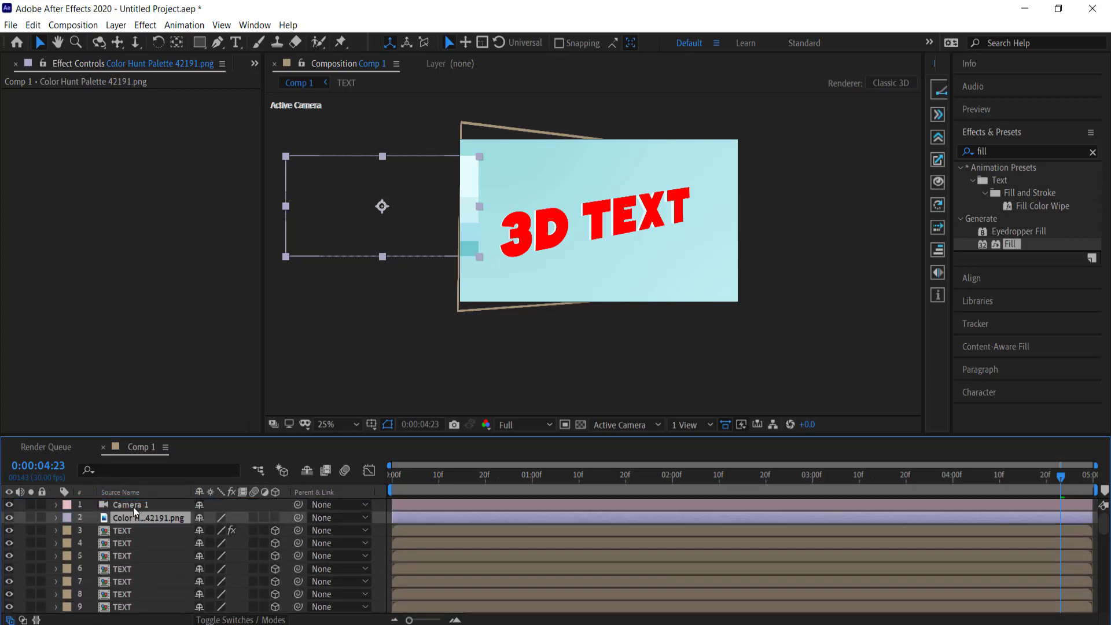
click(133, 506)
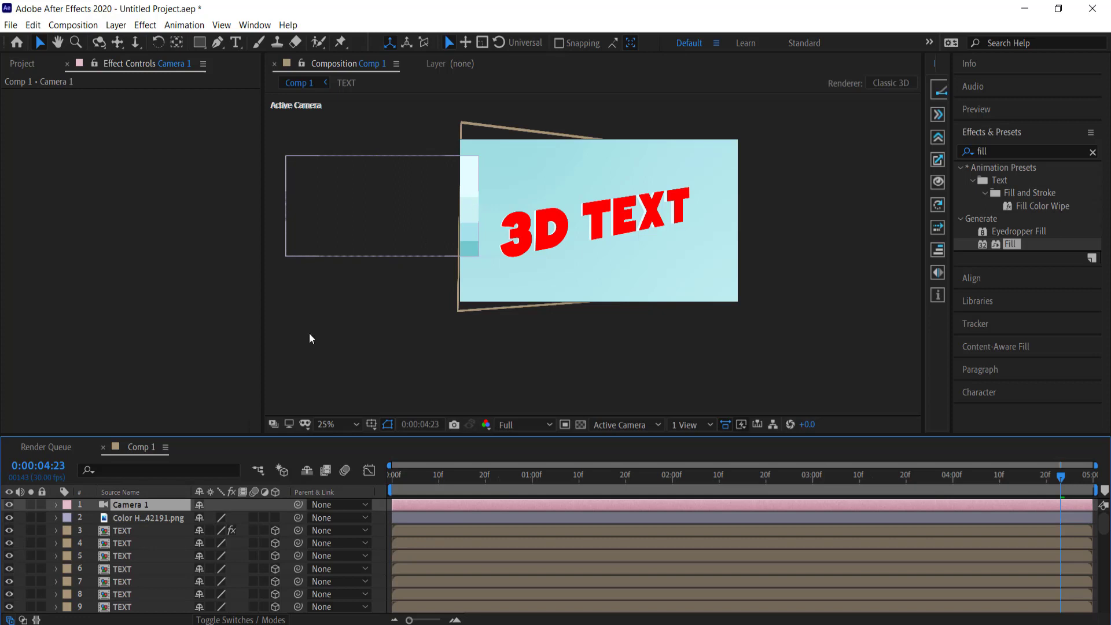
click(125, 530)
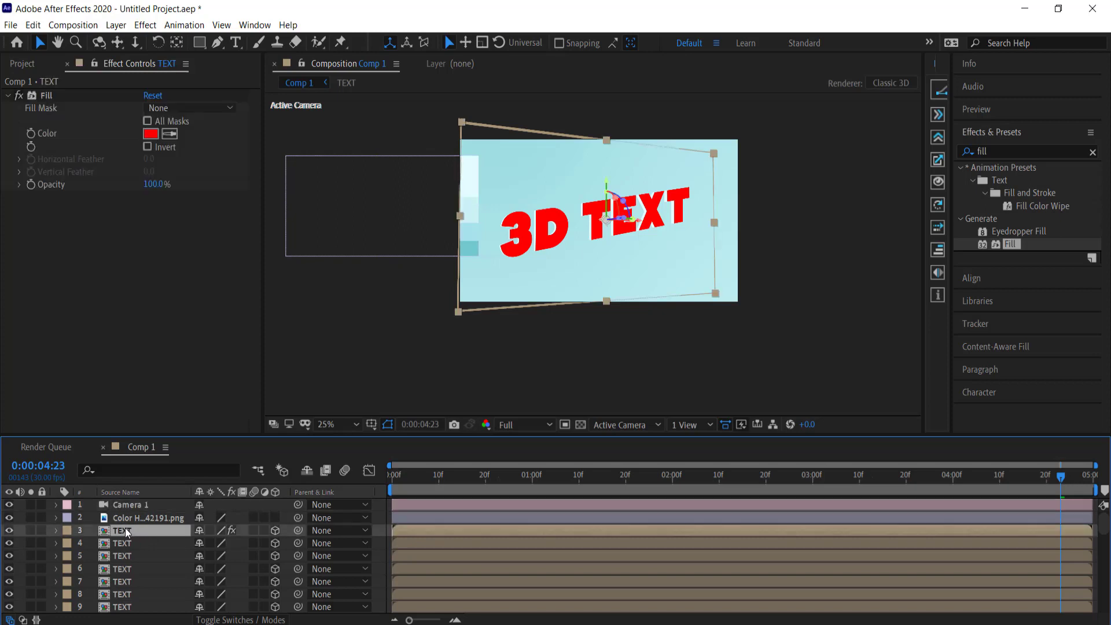
Sample the Fill color of the topmost TEXT layer from the darkest teal swatch of the Color Hunt palette
click(171, 134)
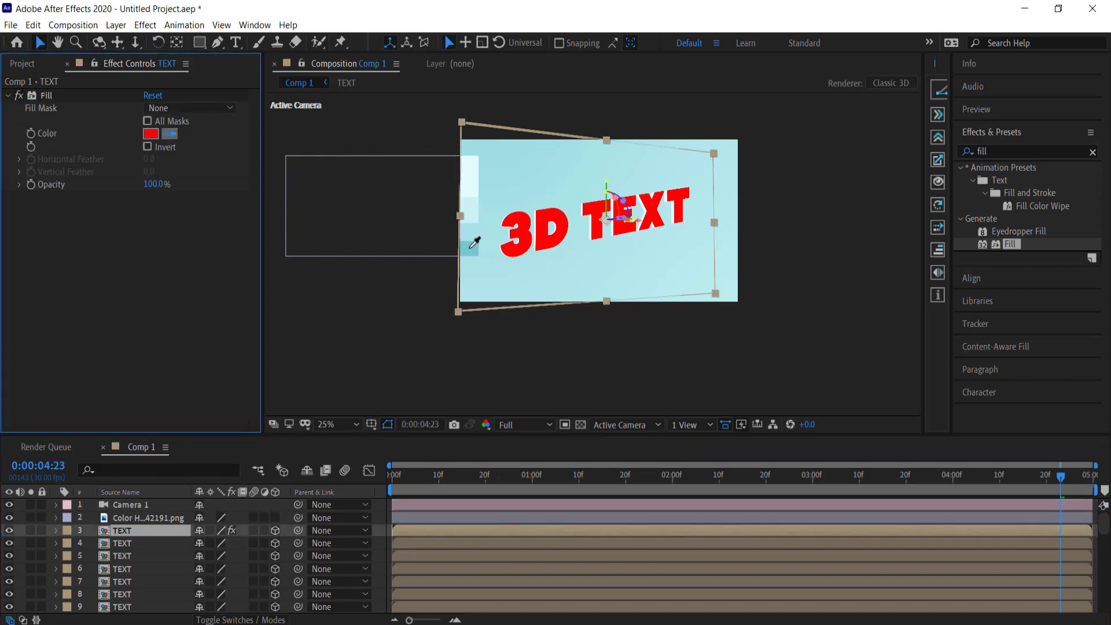
click(474, 242)
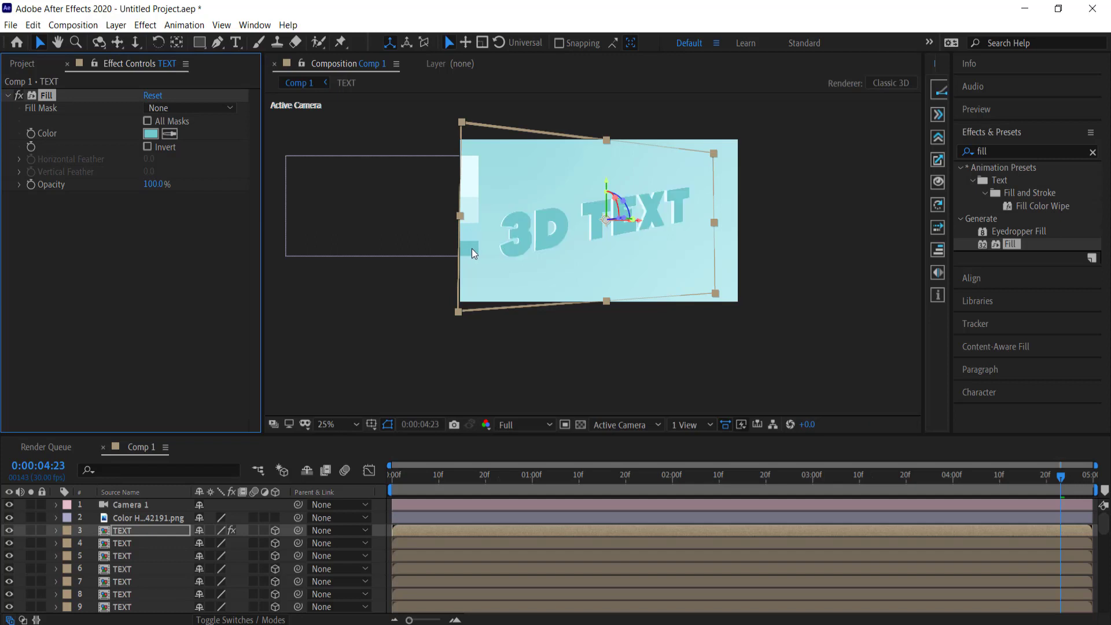
click(174, 137)
click(474, 233)
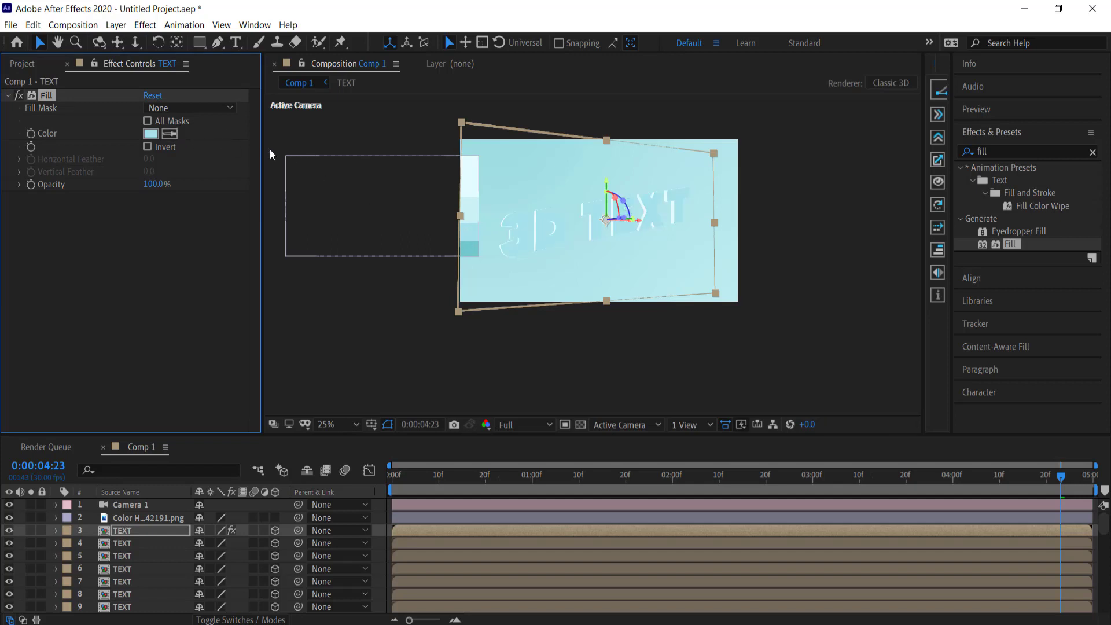
click(174, 134)
click(469, 249)
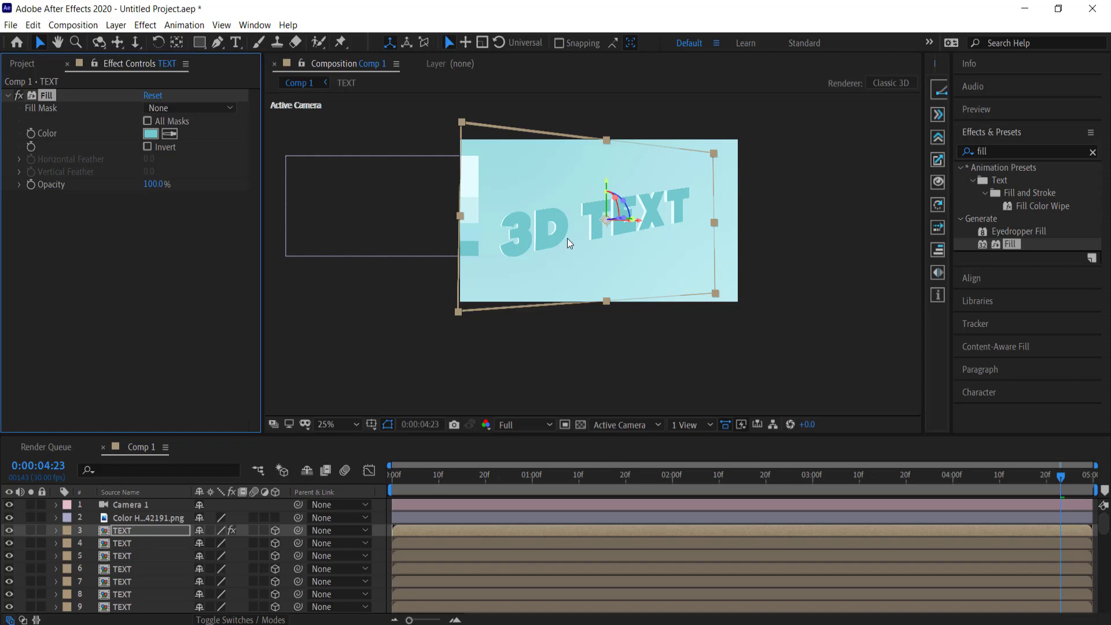
Hide the Color Hunt palette layer and set the composition view magnification to Fit up to 100%
click(567, 238)
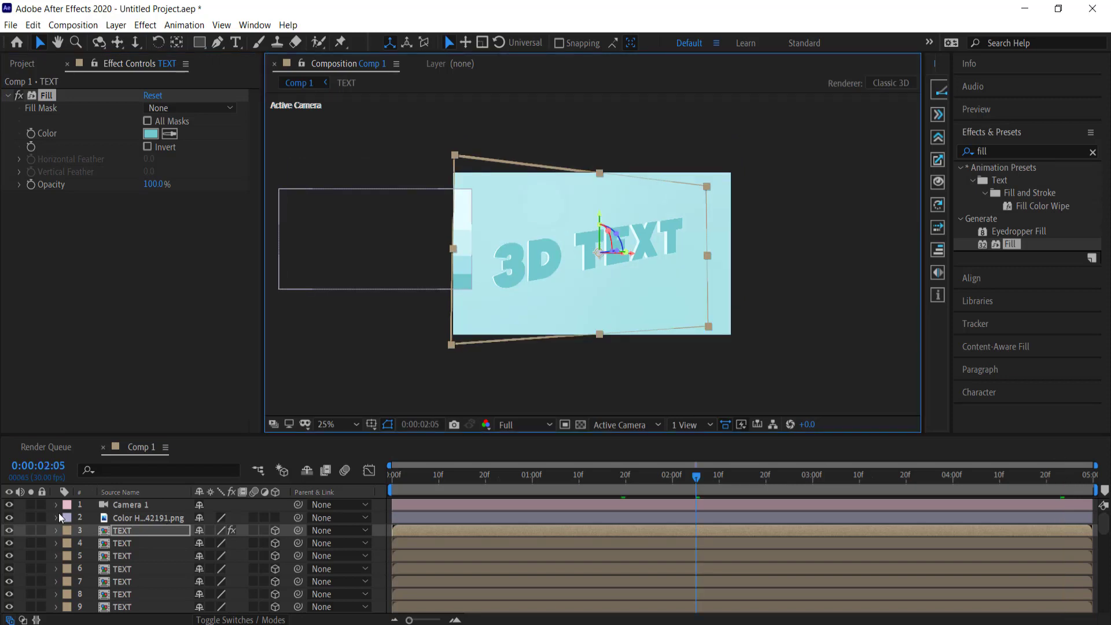
click(9, 518)
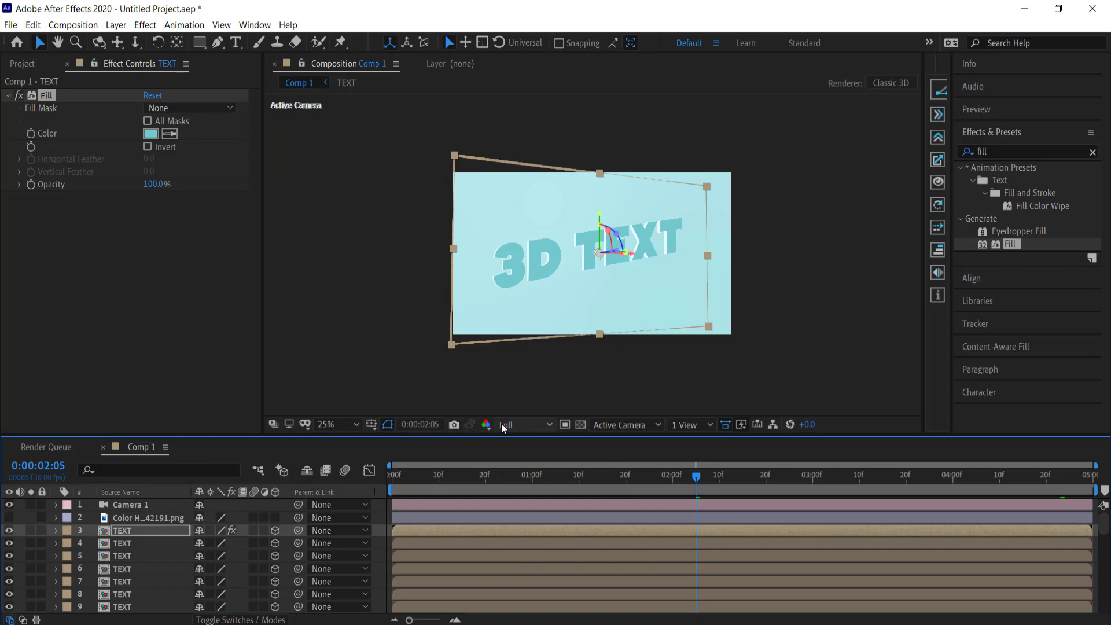
click(353, 425)
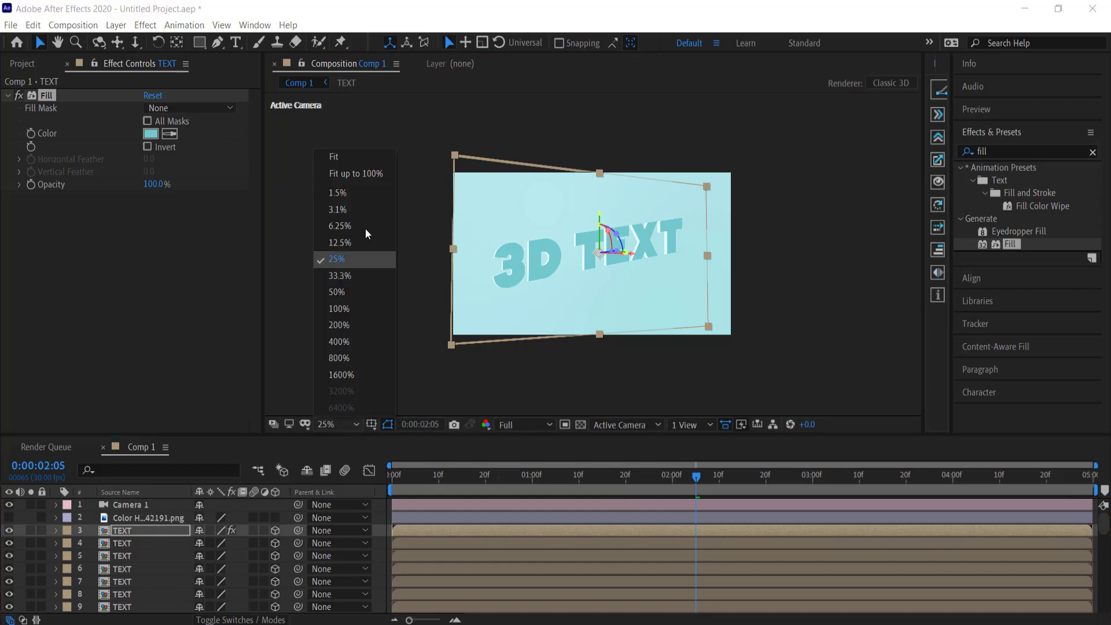
click(357, 173)
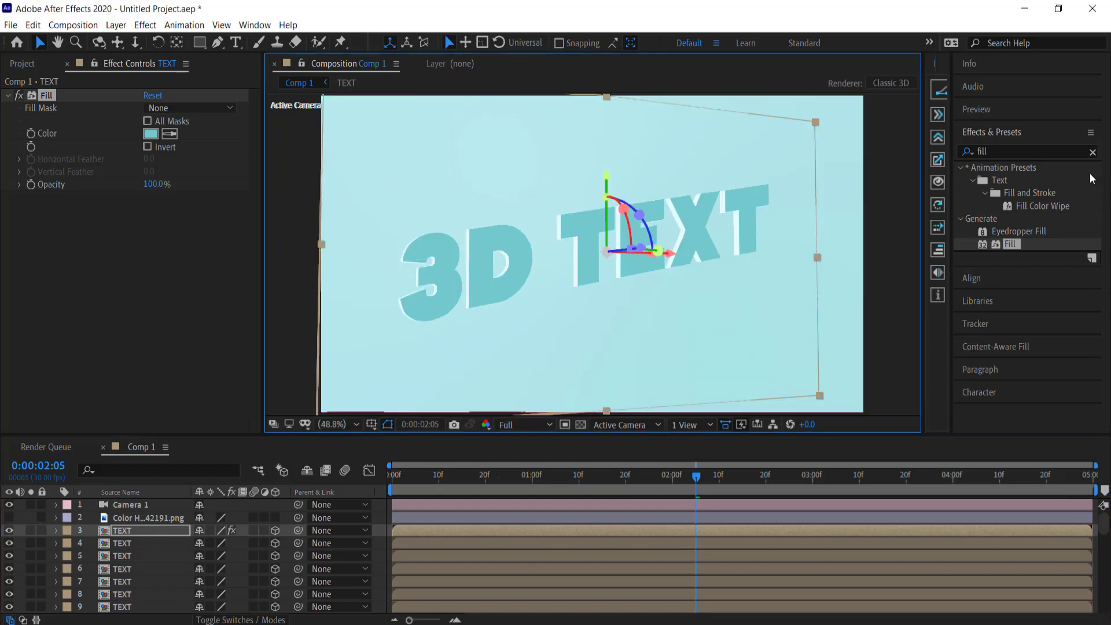
Apply the CC Radial Fast Blur effect to the bottommost TEXT layer, just above BG
scroll(120, 554, down, 7)
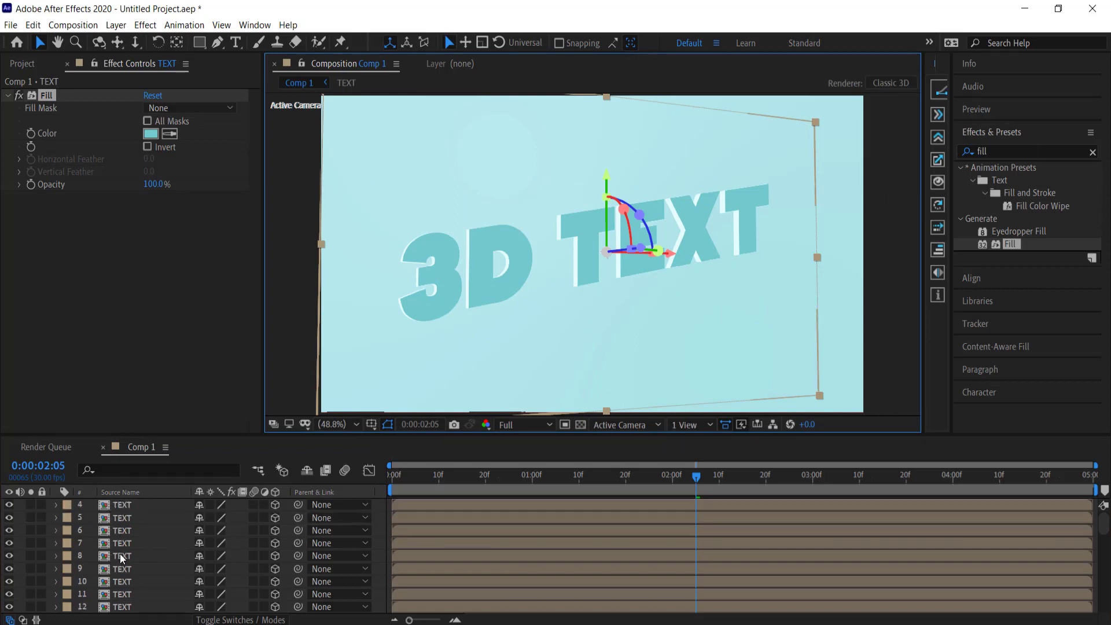
scroll(123, 555, down, 3)
click(120, 593)
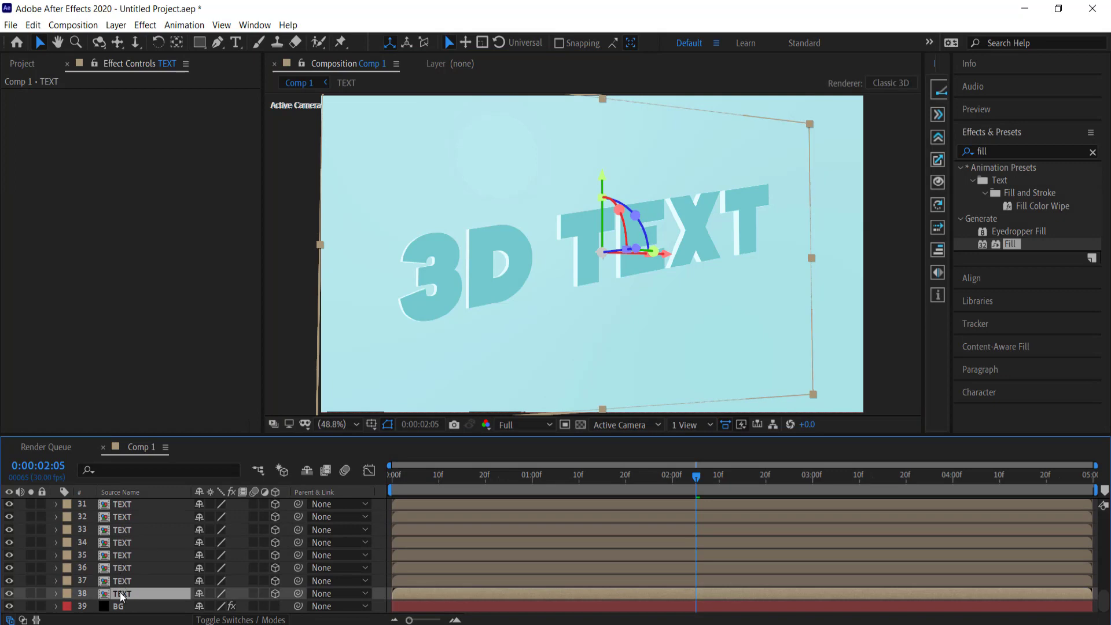
click(1005, 151)
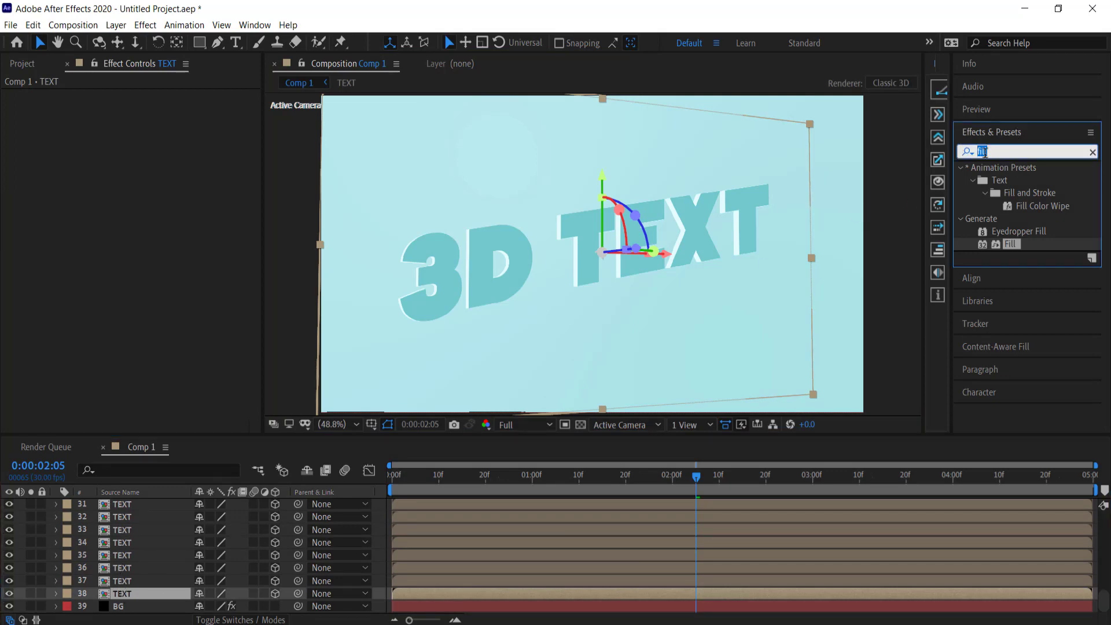
text(cc rad)
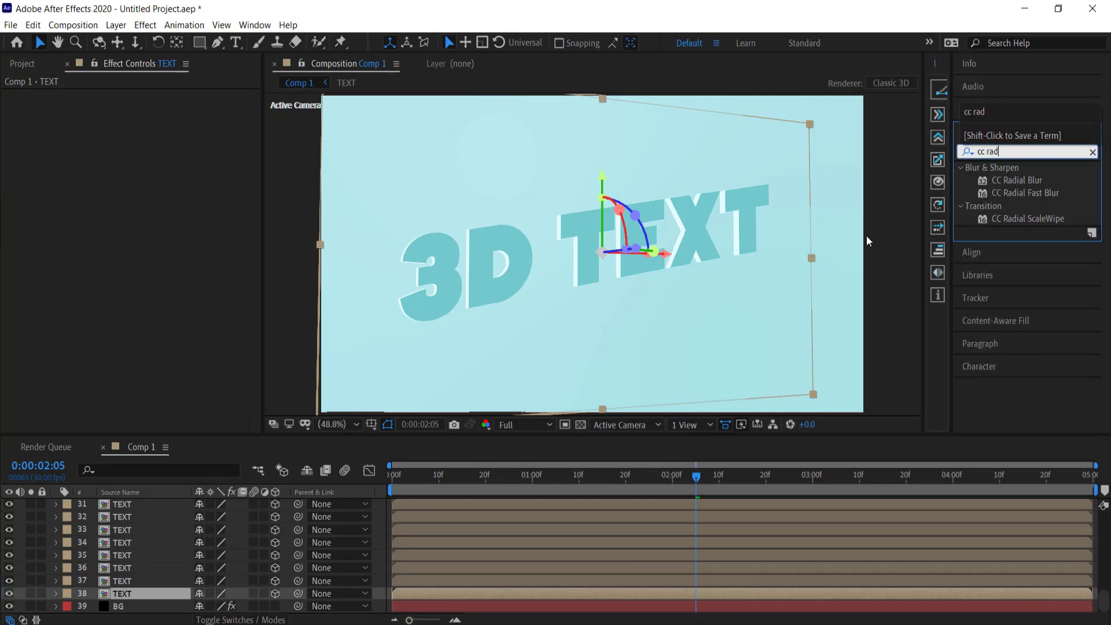
drag(1038, 192, 149, 589)
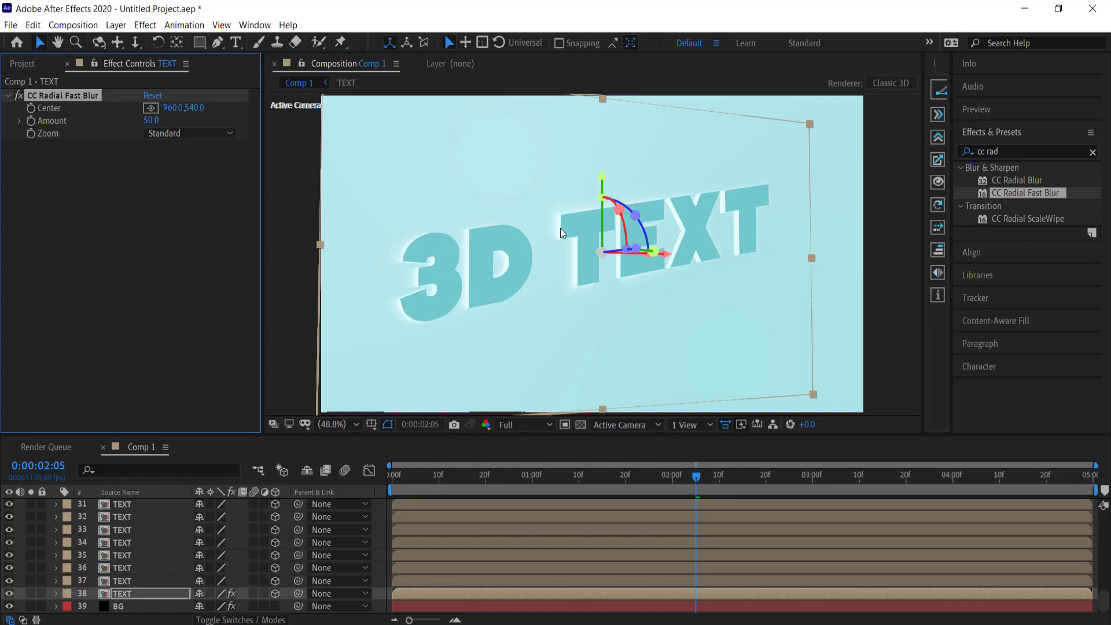
Place the CC Radial Fast Blur center above the letter D at about 637.8, 361.9 and set its Amount to 60
click(154, 107)
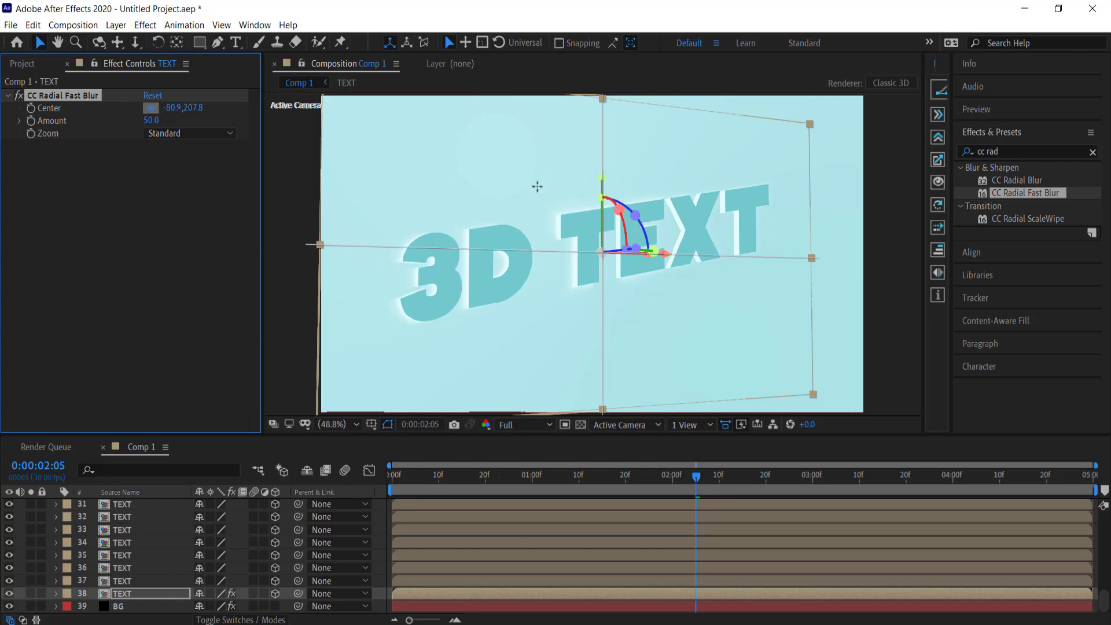
click(584, 172)
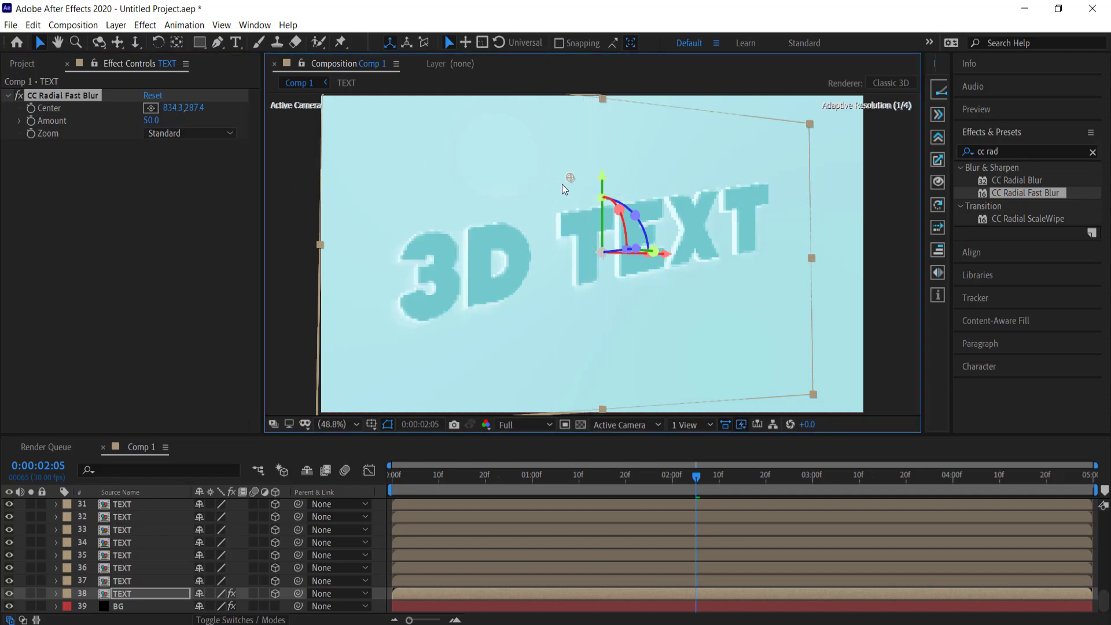
click(516, 195)
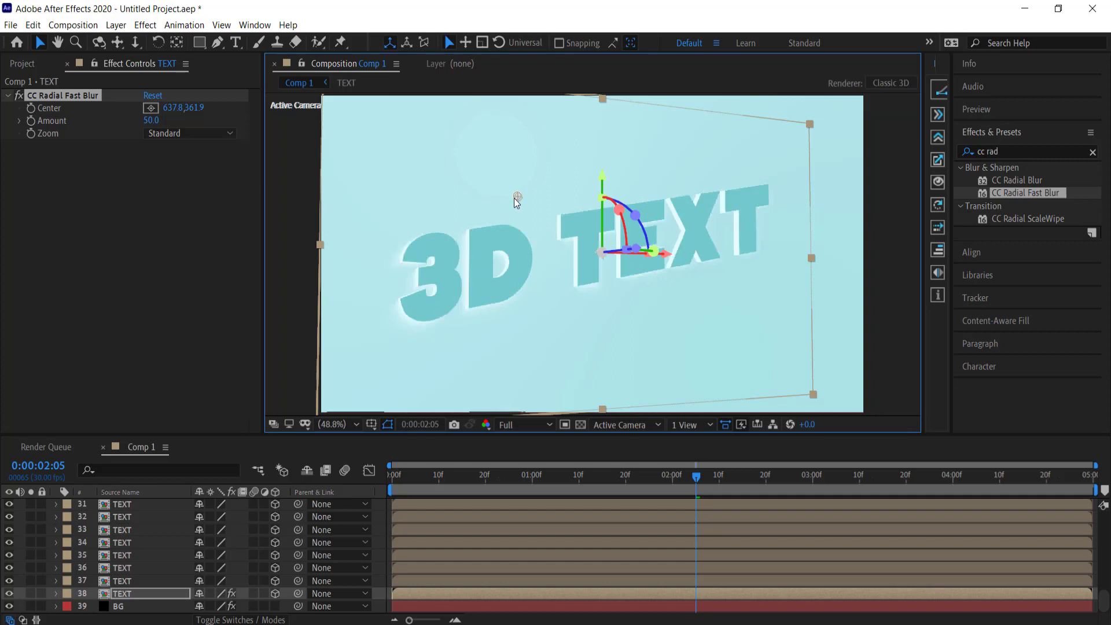
click(161, 118)
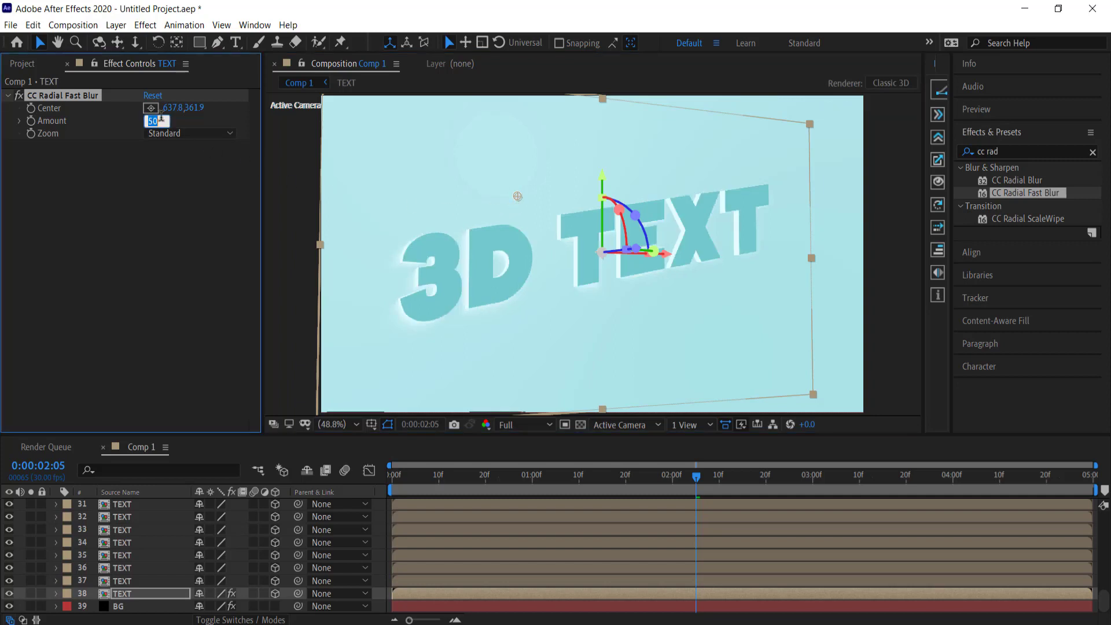
click(97, 144)
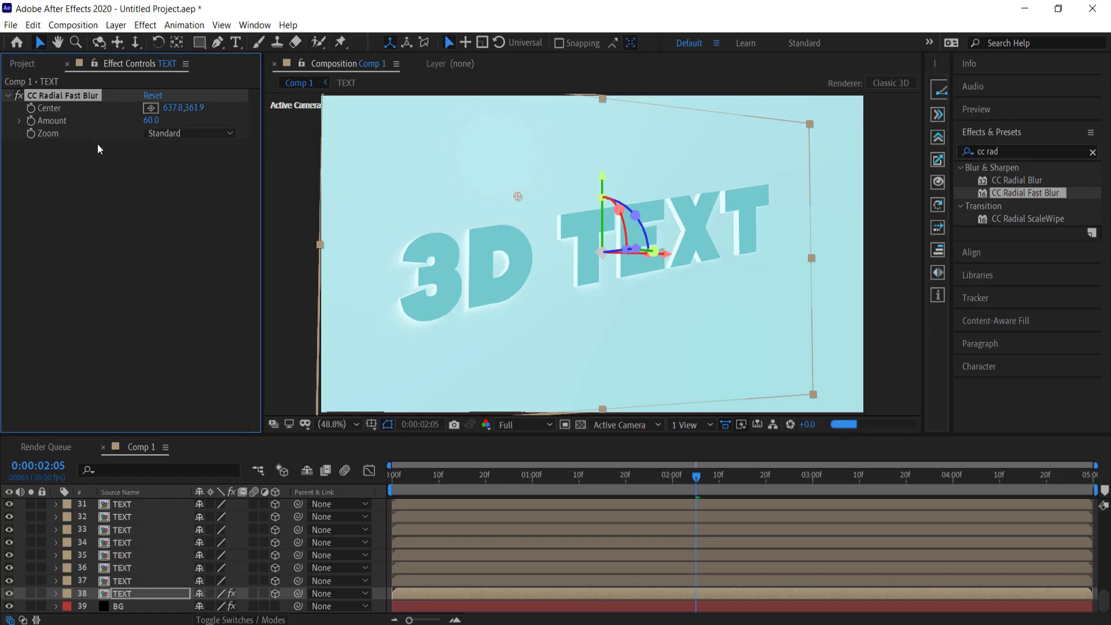
Add the Fill effect to the bottommost TEXT layer and set its color to black (000000)
click(982, 151)
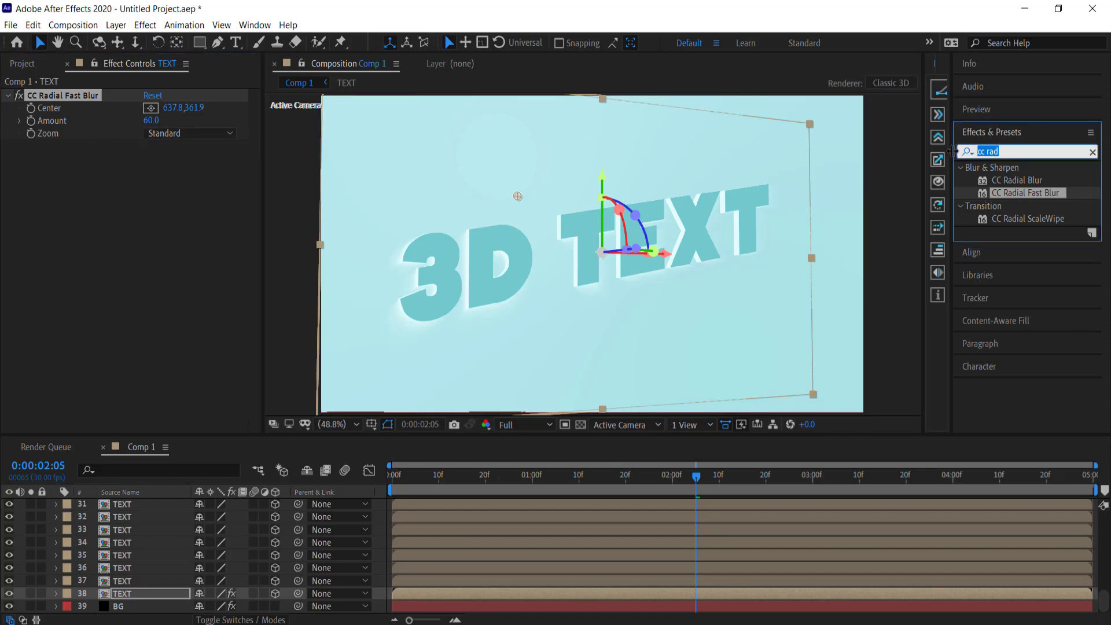
text(fill)
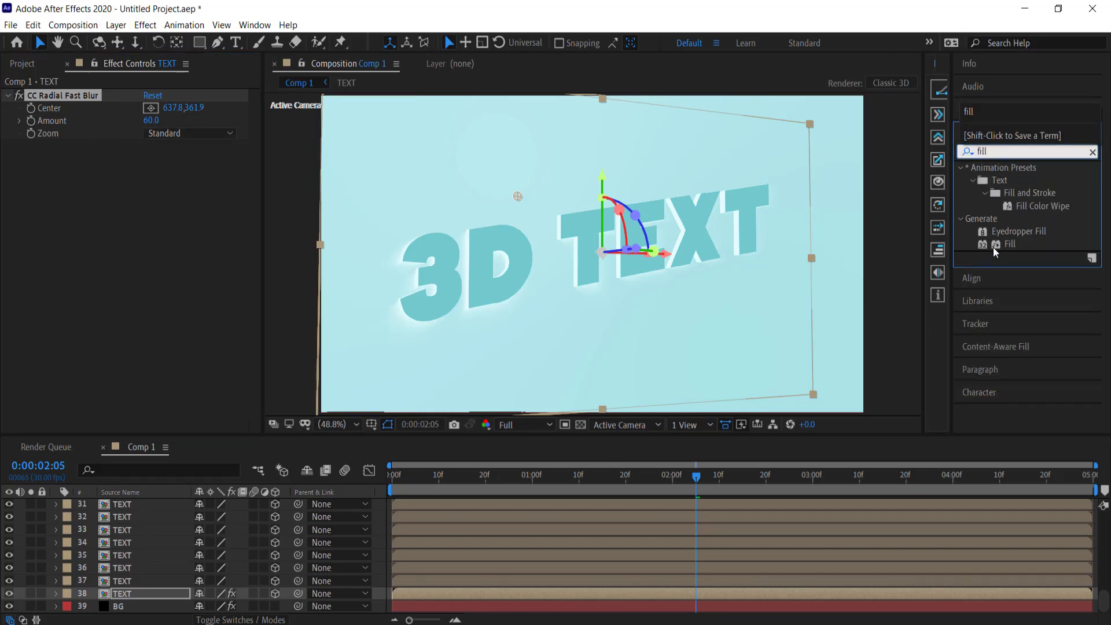
drag(1011, 248, 123, 593)
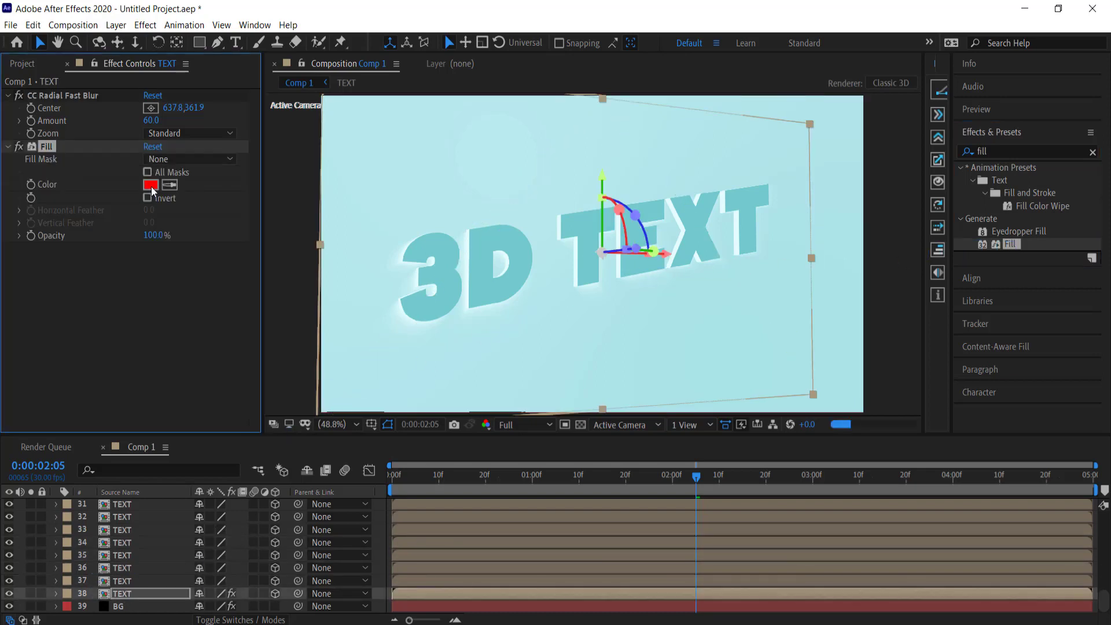
click(151, 186)
drag(449, 439, 394, 513)
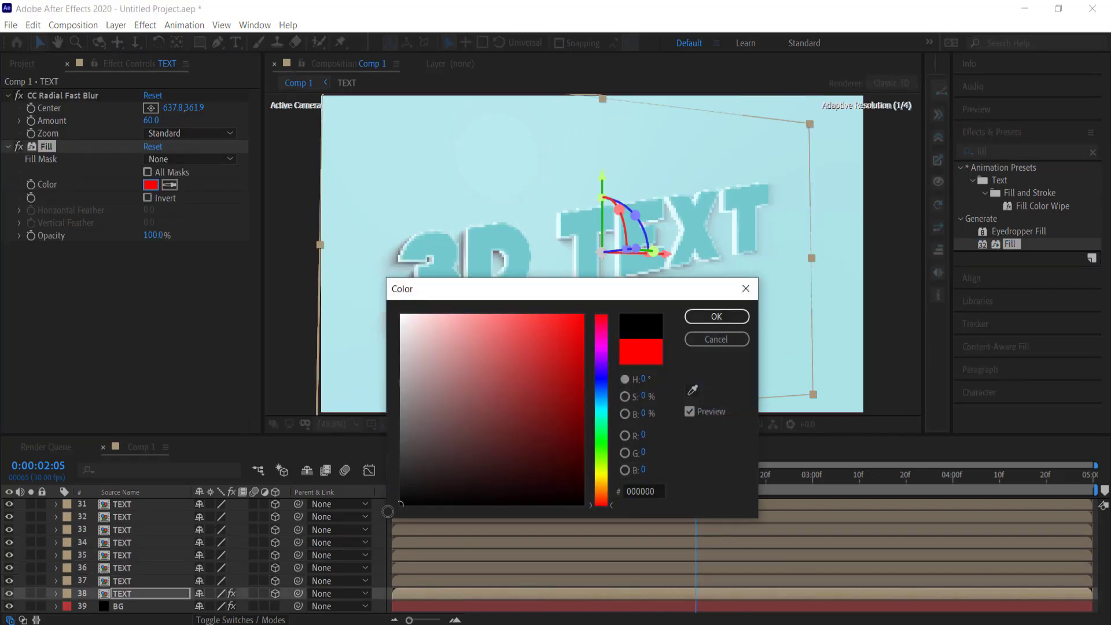
click(718, 317)
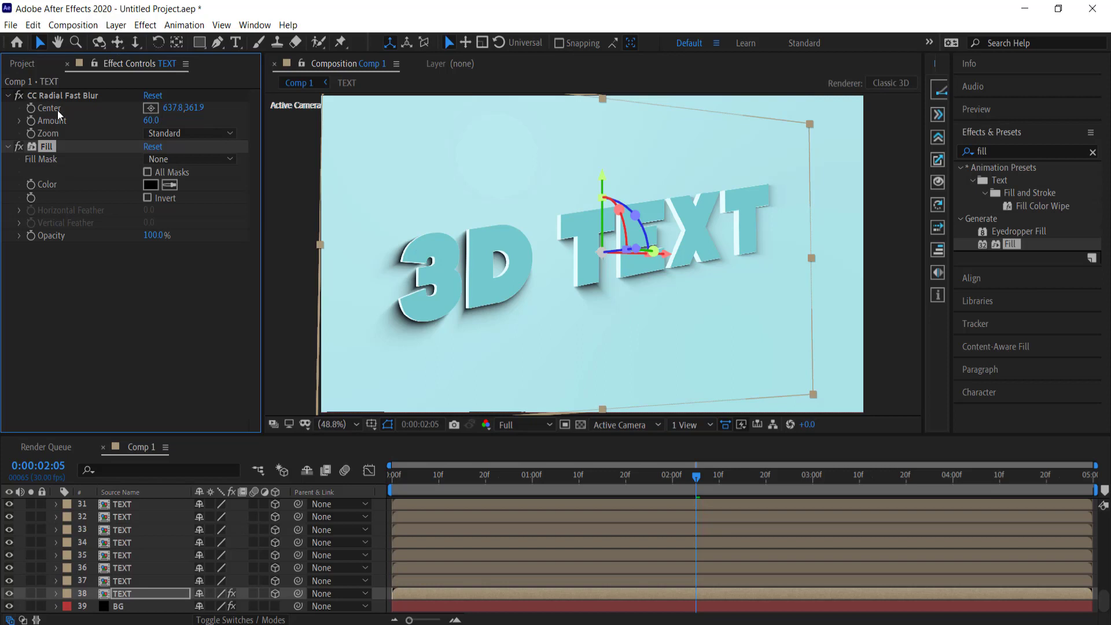
Move the shadow's CC Radial Fast Blur center above the word TEXT to about 899.8, 228.9 and set its Amount to 40
click(151, 108)
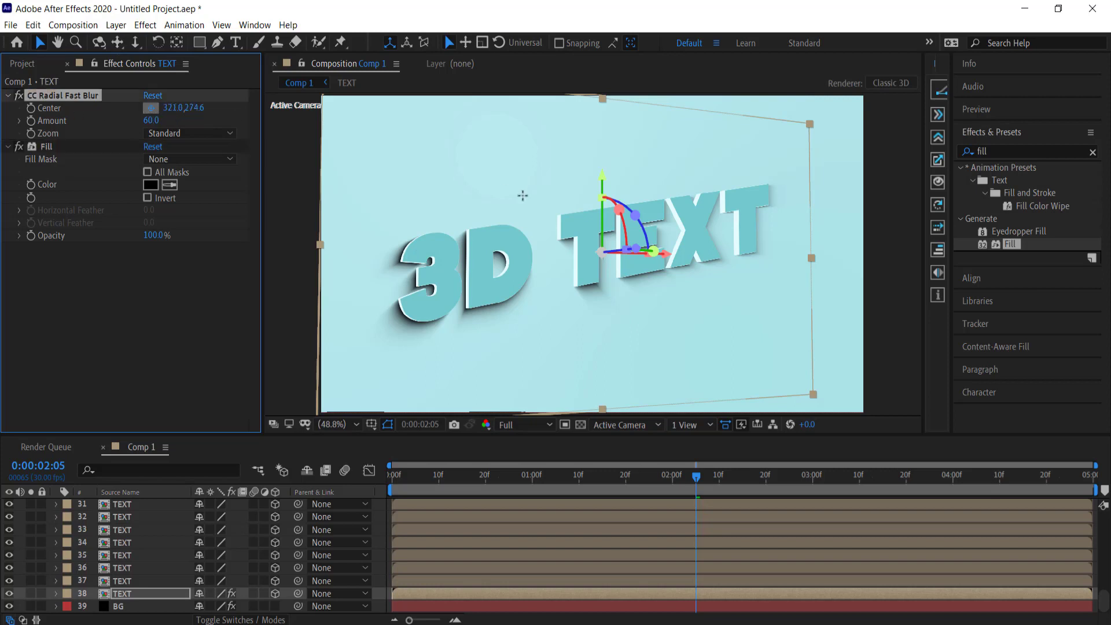
click(586, 163)
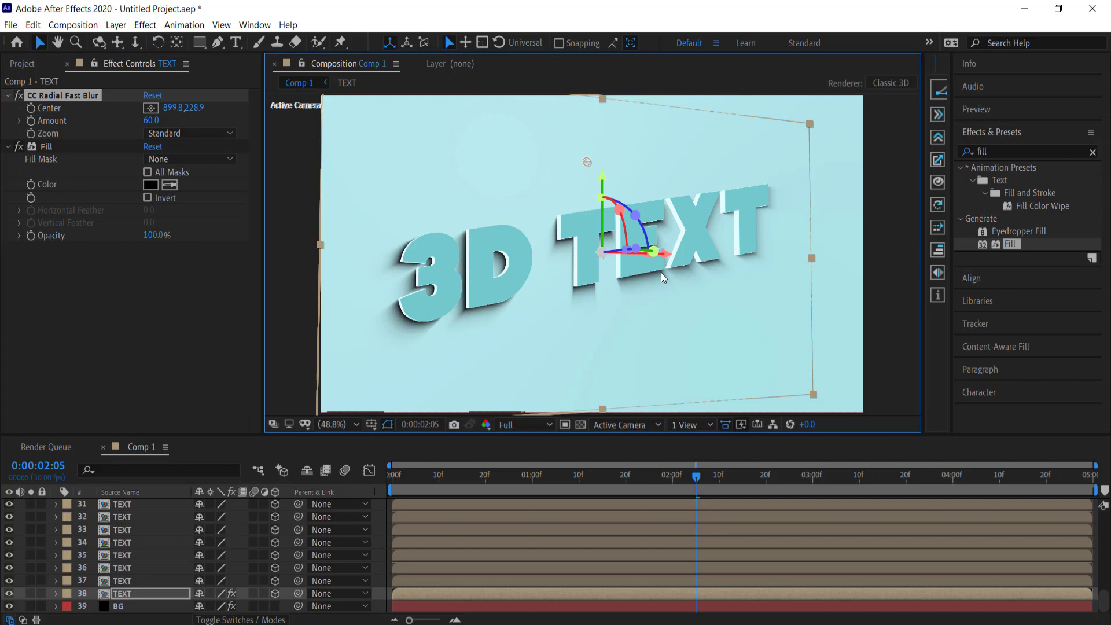
click(149, 123)
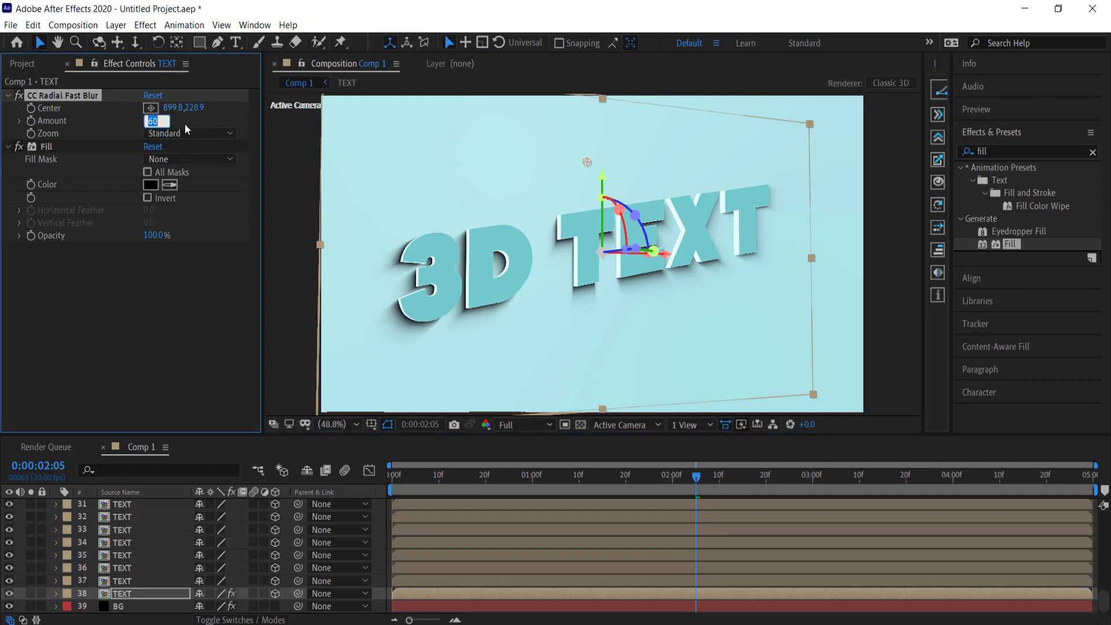
text(40)
key(Return)
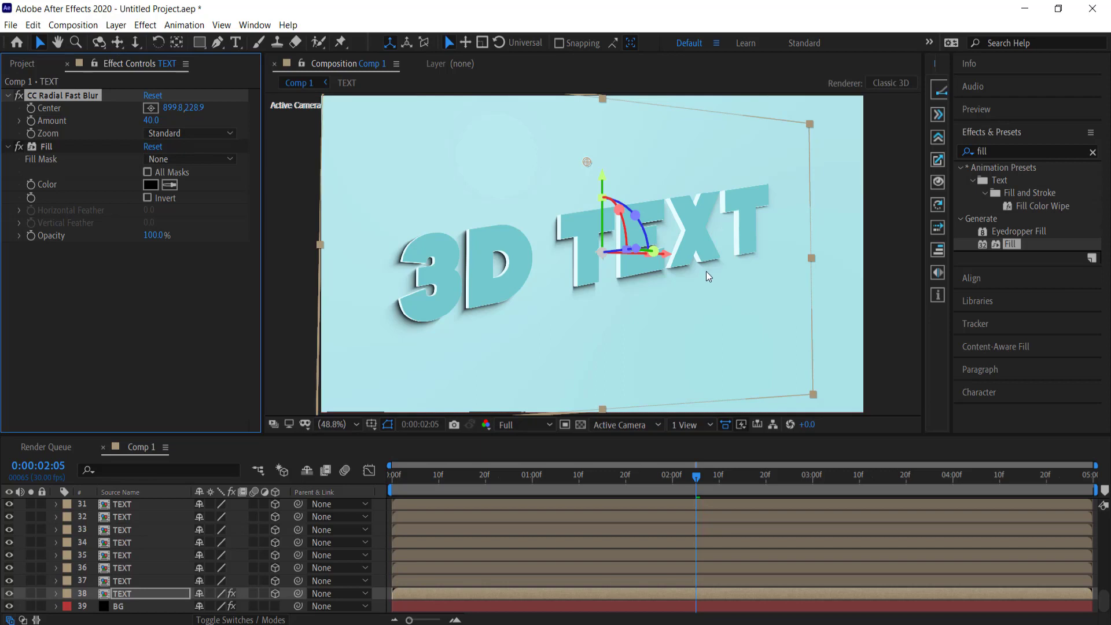
key(space)
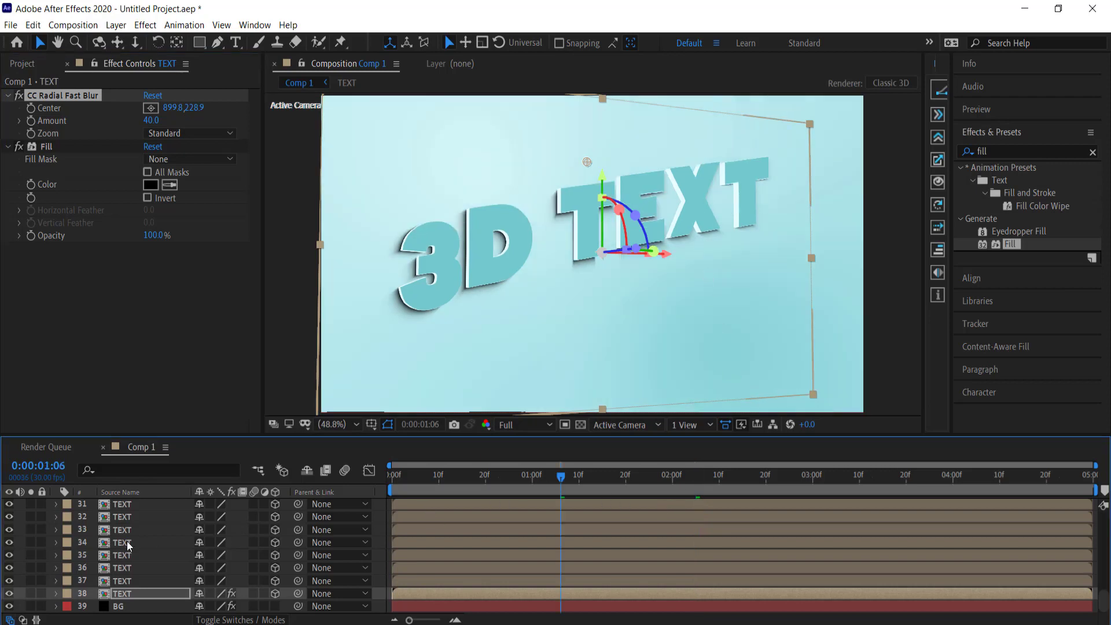
Set a Position keyframe for Camera 1 at 0:00:00:00
scroll(137, 550, up, 10)
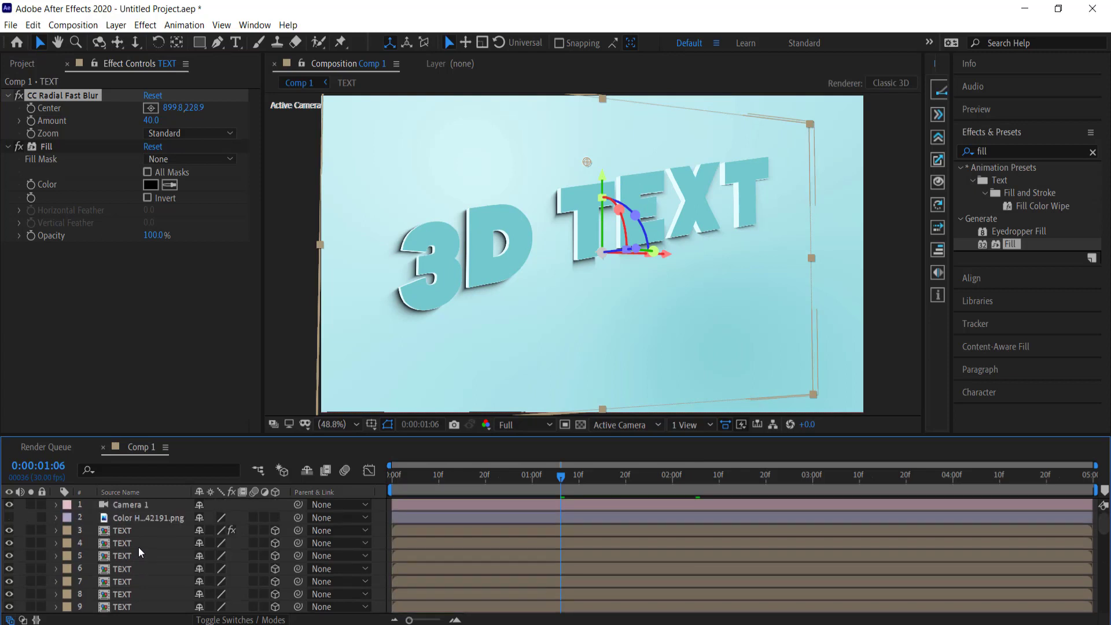
click(128, 505)
drag(470, 471, 380, 471)
key(p)
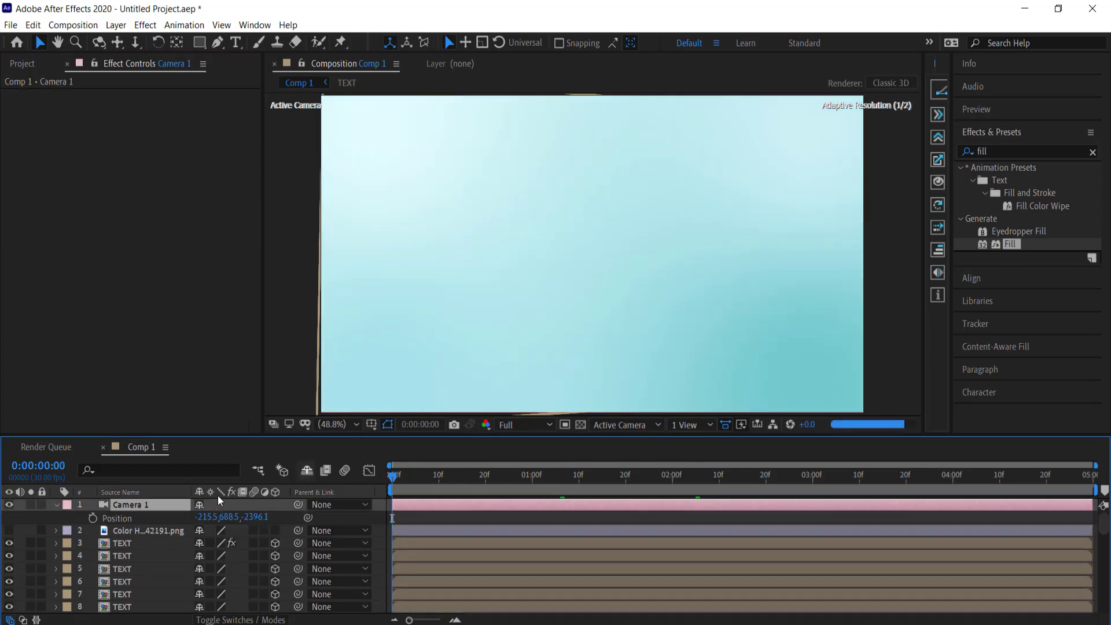
click(92, 518)
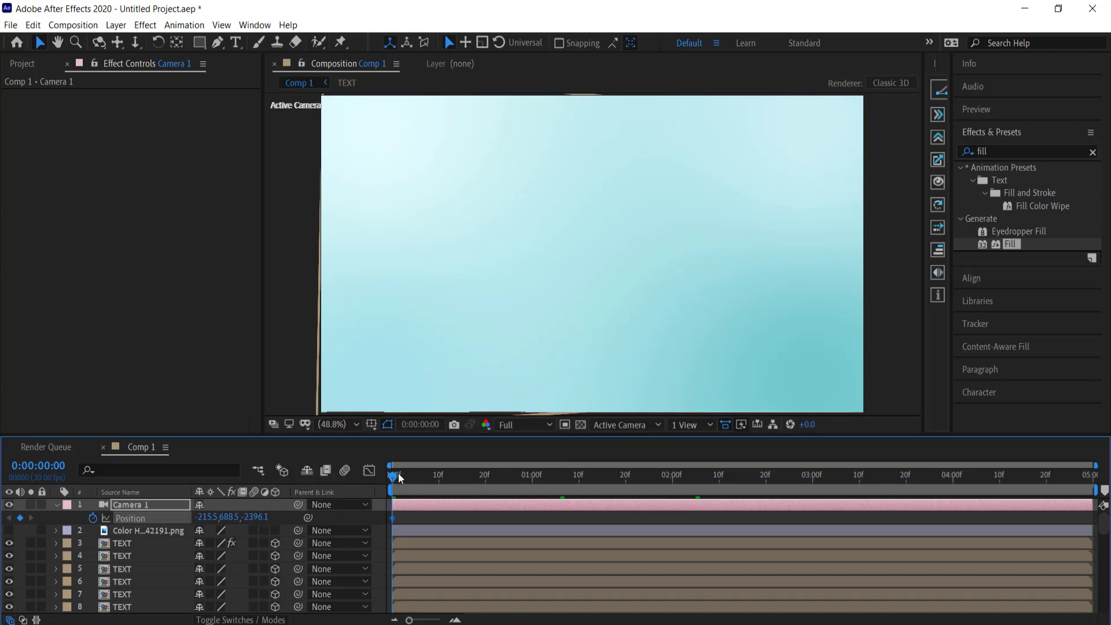
Lower the preview resolution to Quarter and move the current time to the last frame, 0:00:04:29
drag(398, 473, 1061, 477)
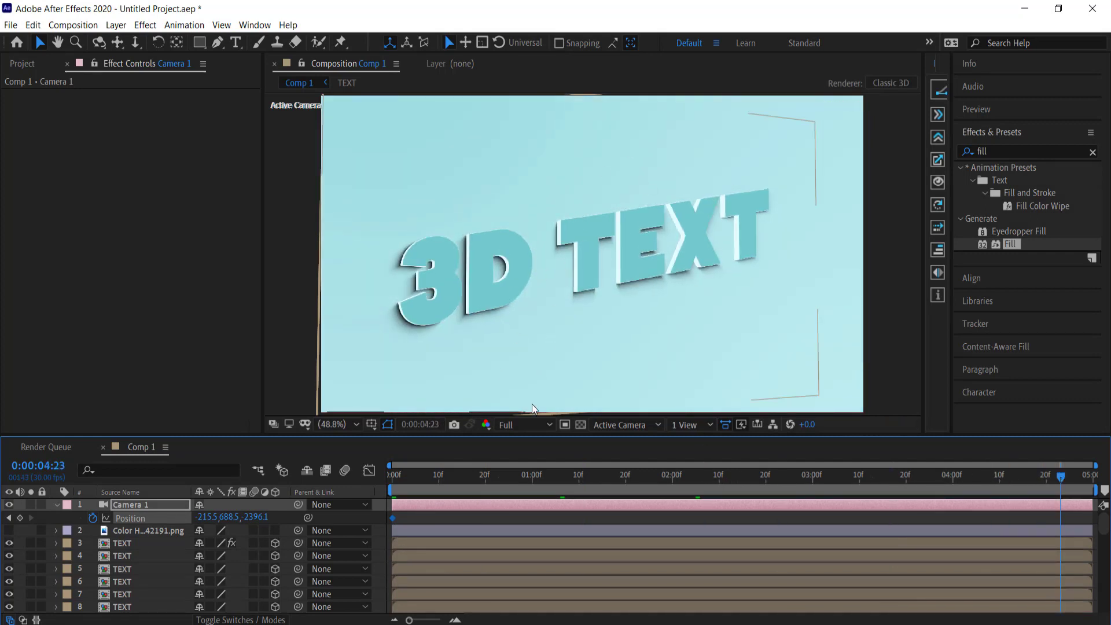
click(523, 425)
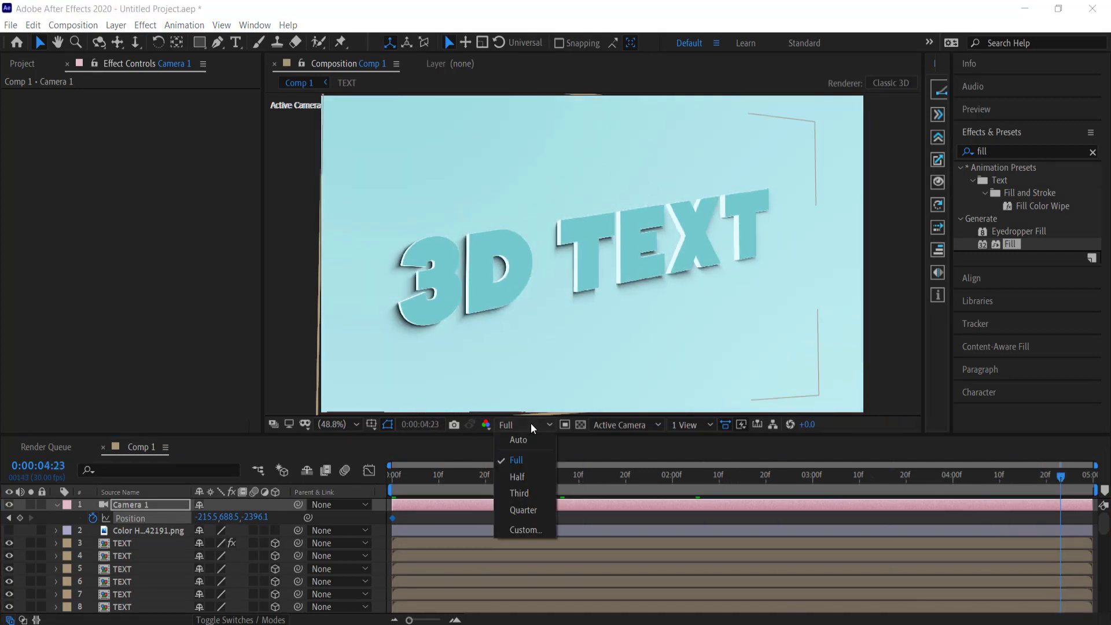
click(523, 507)
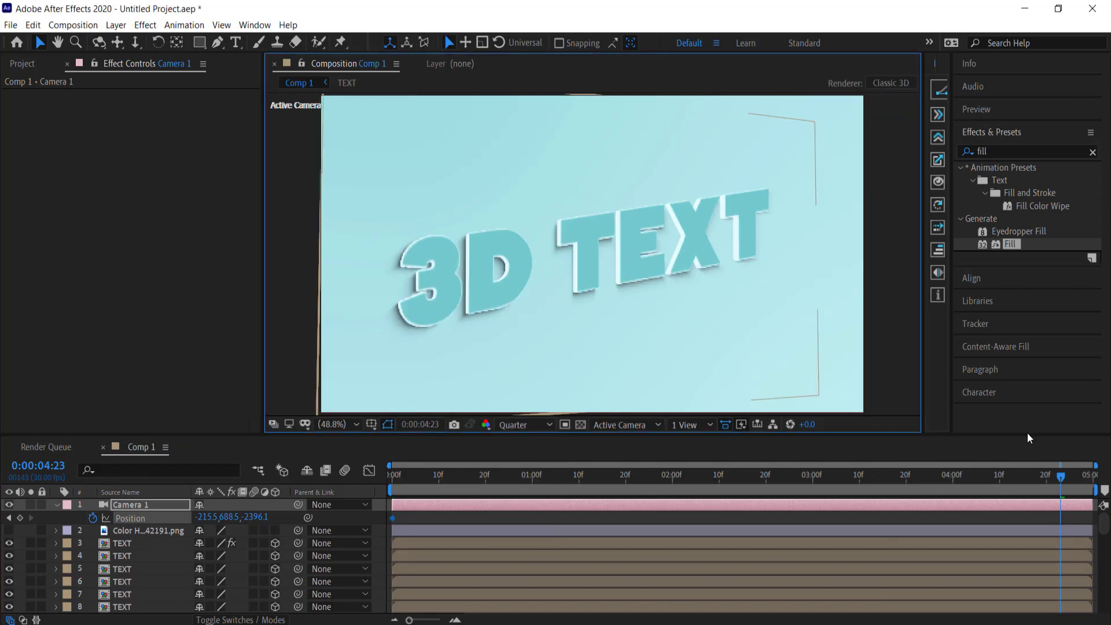
mouse_move(1061, 476)
mouse_down()
mouse_move(422, 473)
mouse_move(1080, 476)
mouse_up()
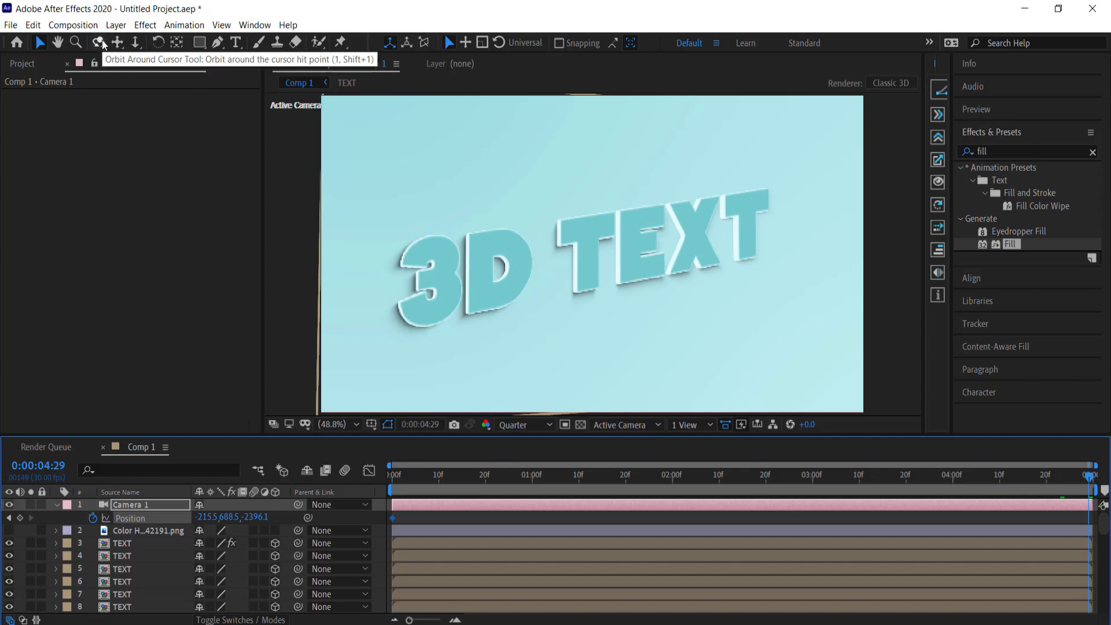
Orbit Camera 1 at the last frame to Position about 88.3, 2023.4, -2087.0, and preview the camera move from the first frame
click(102, 40)
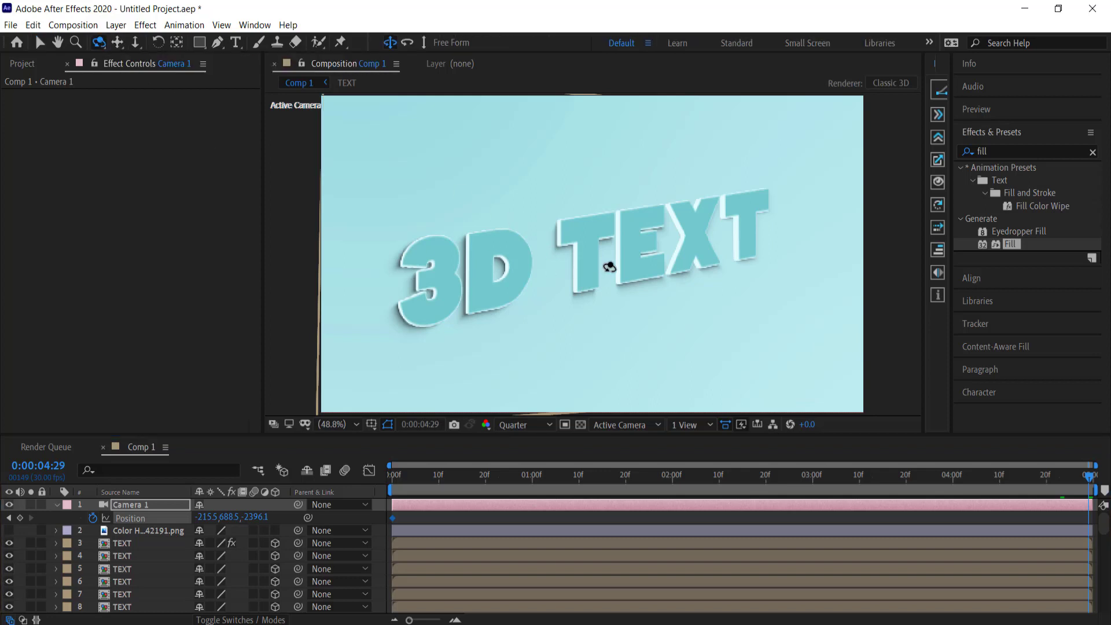
drag(610, 266, 606, 231)
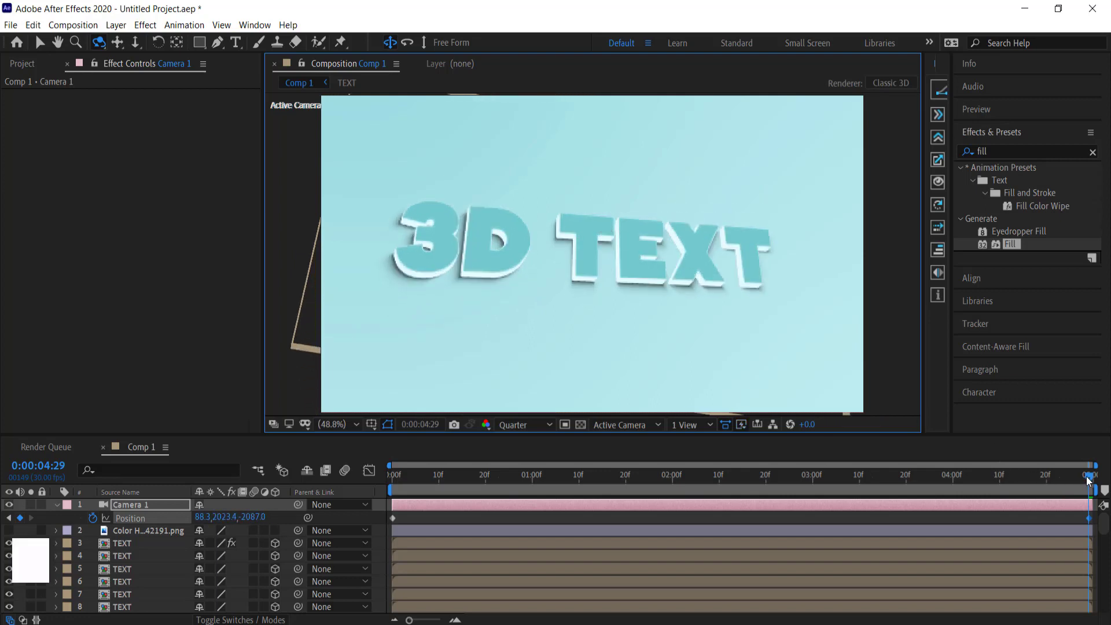
drag(1089, 480, 761, 480)
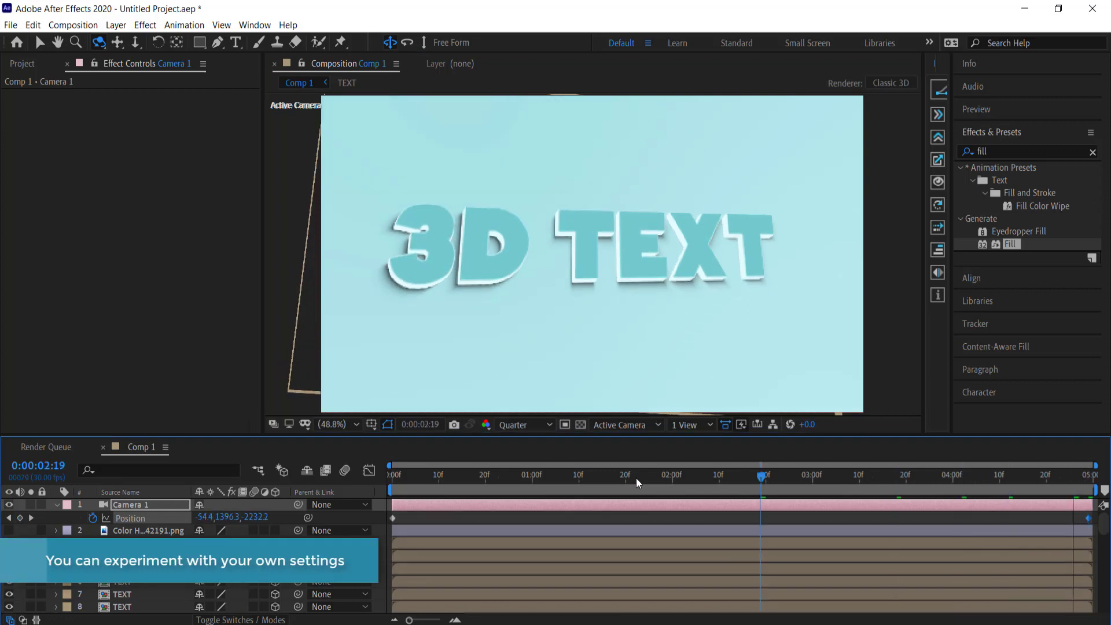
drag(639, 483, 366, 474)
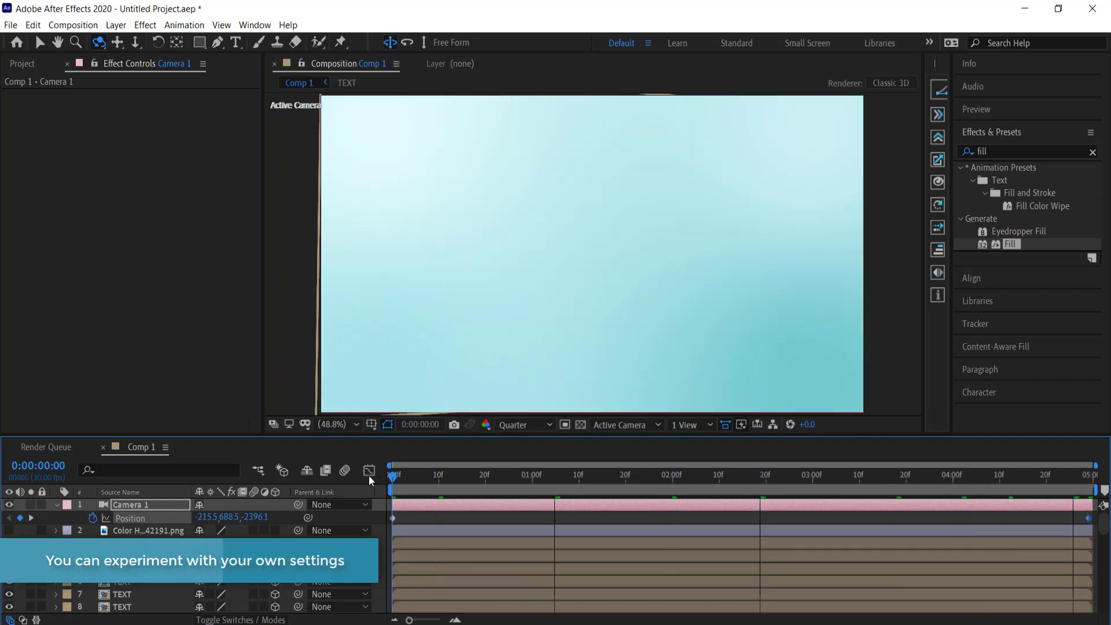
key(space)
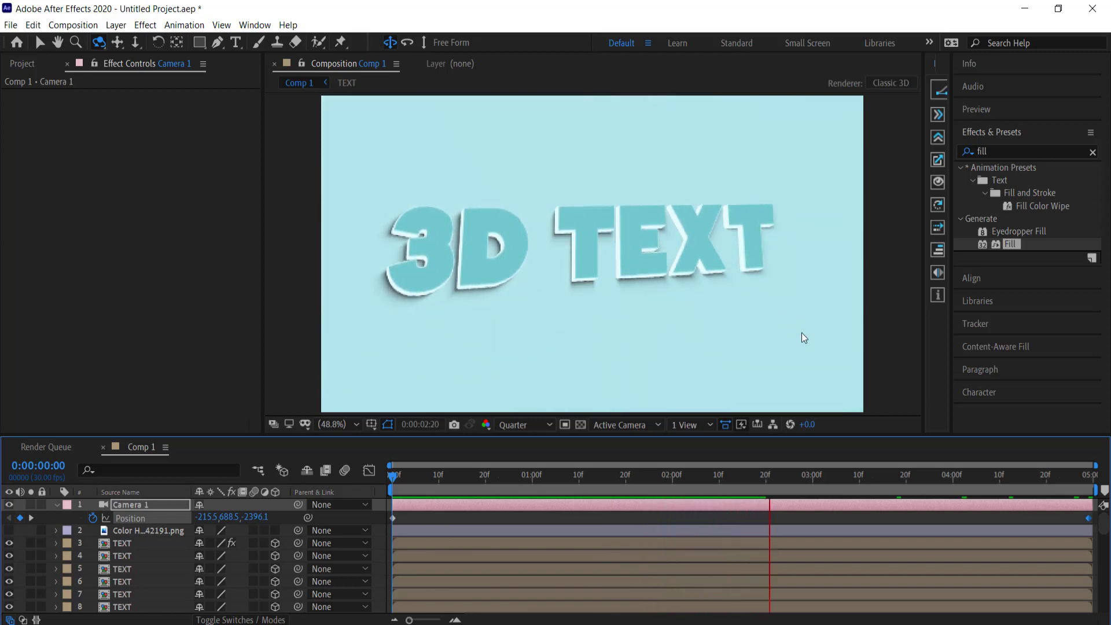
key(space)
Move Camera 1's ending Position keyframe to 0:00:03:00 and preview the animation from the first frame
drag(868, 482, 1086, 483)
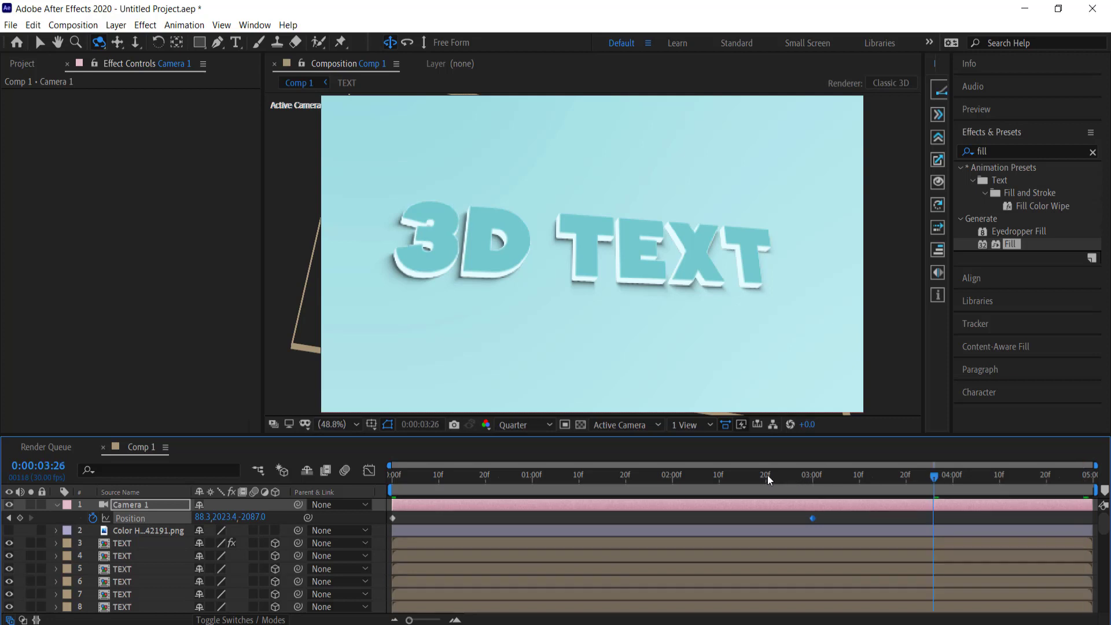
drag(769, 479, 391, 469)
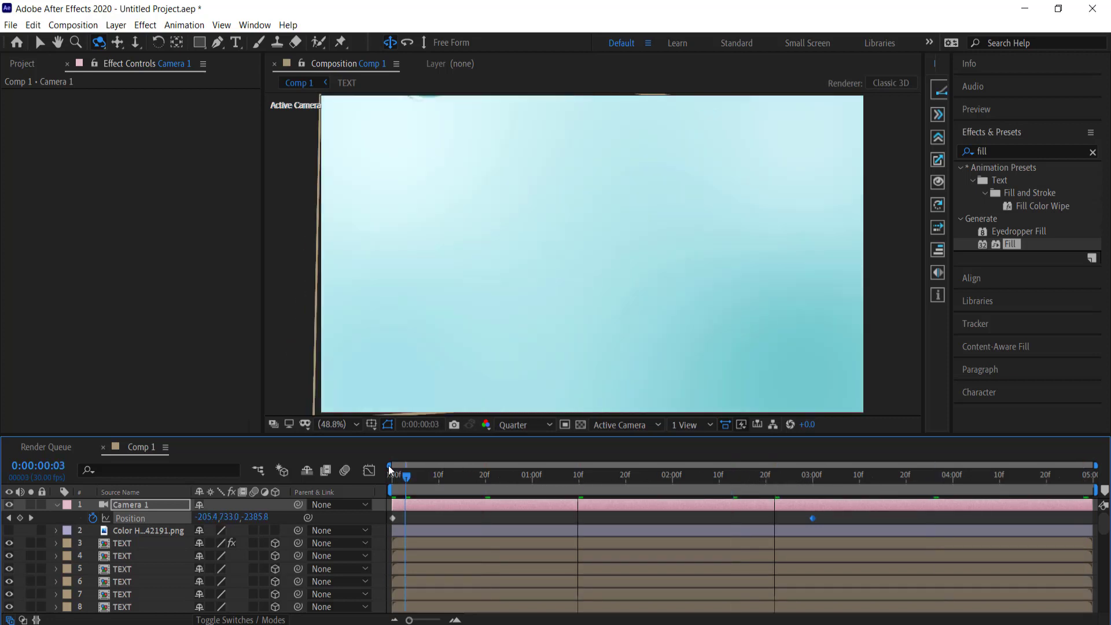
key(space)
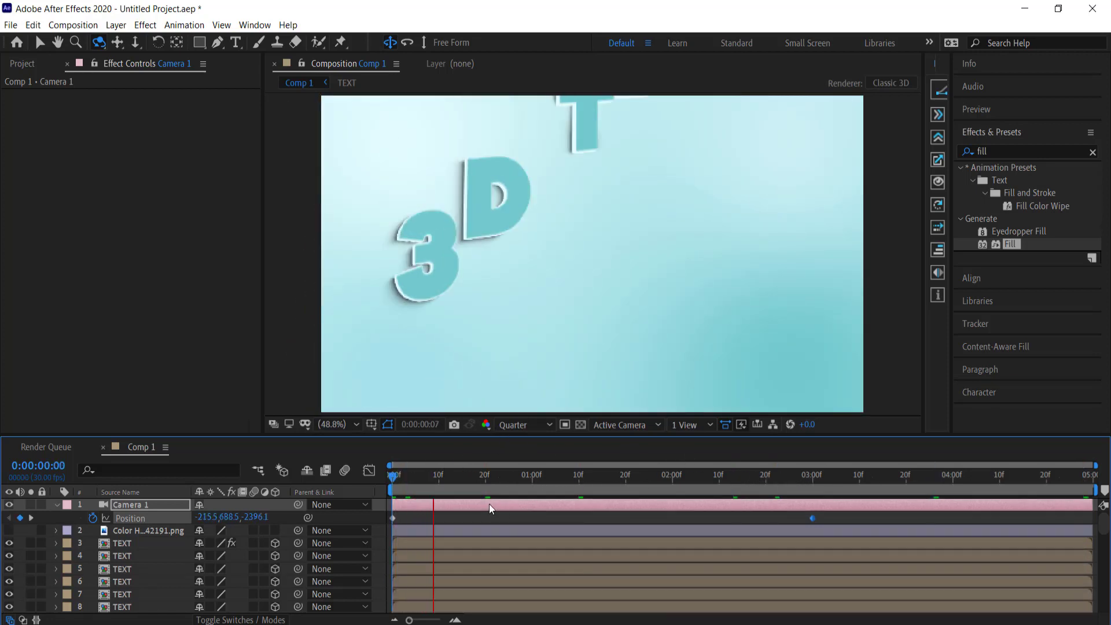